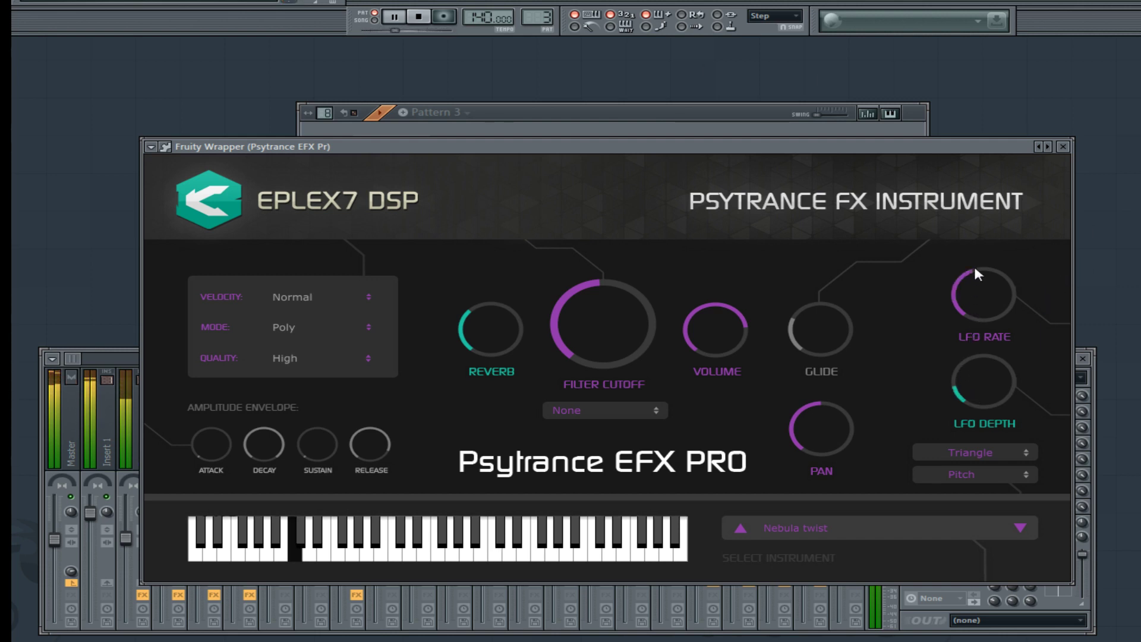
Set the filter of the Nebula twist preset to High Pass and lower its cutoff to near minimum.
click(605, 410)
click(574, 455)
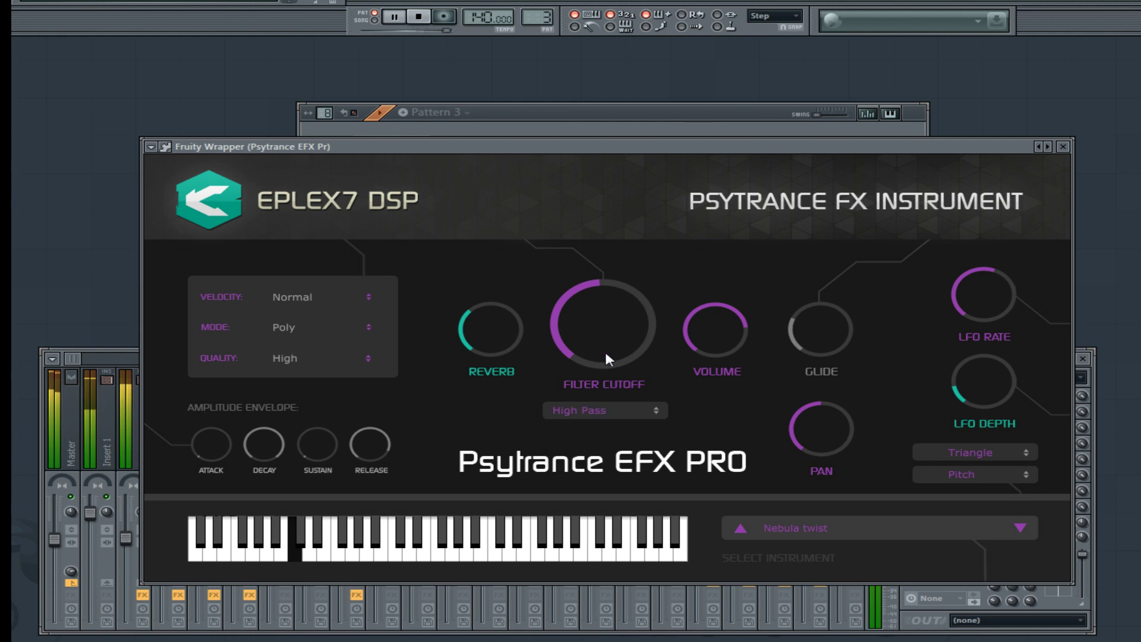
scroll(603, 350, down, 5)
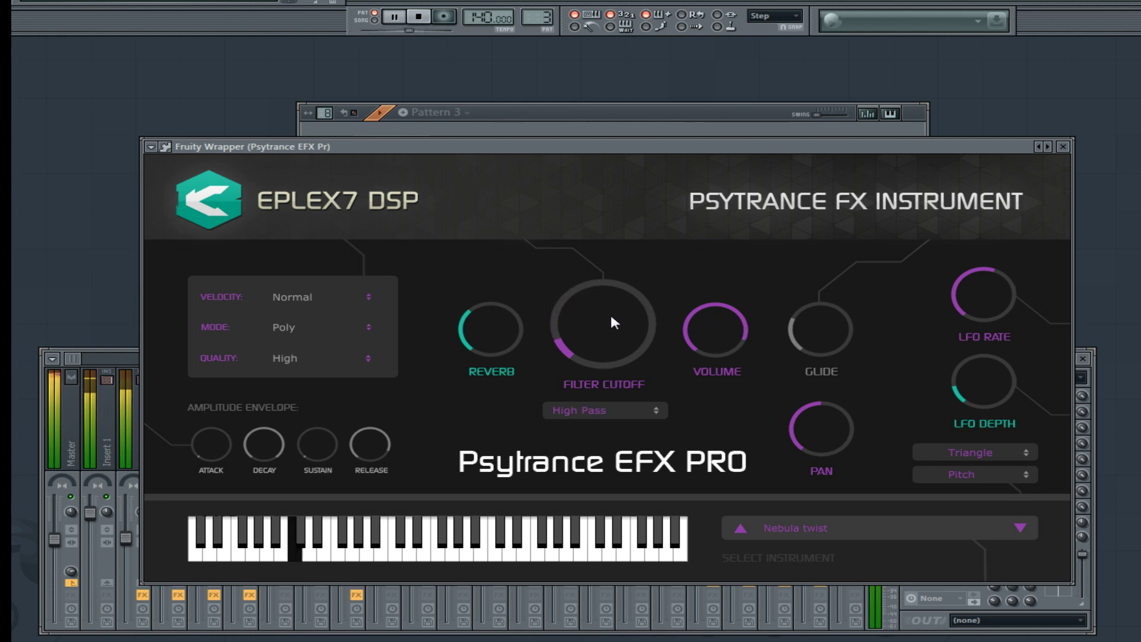
drag(618, 336, 616, 315)
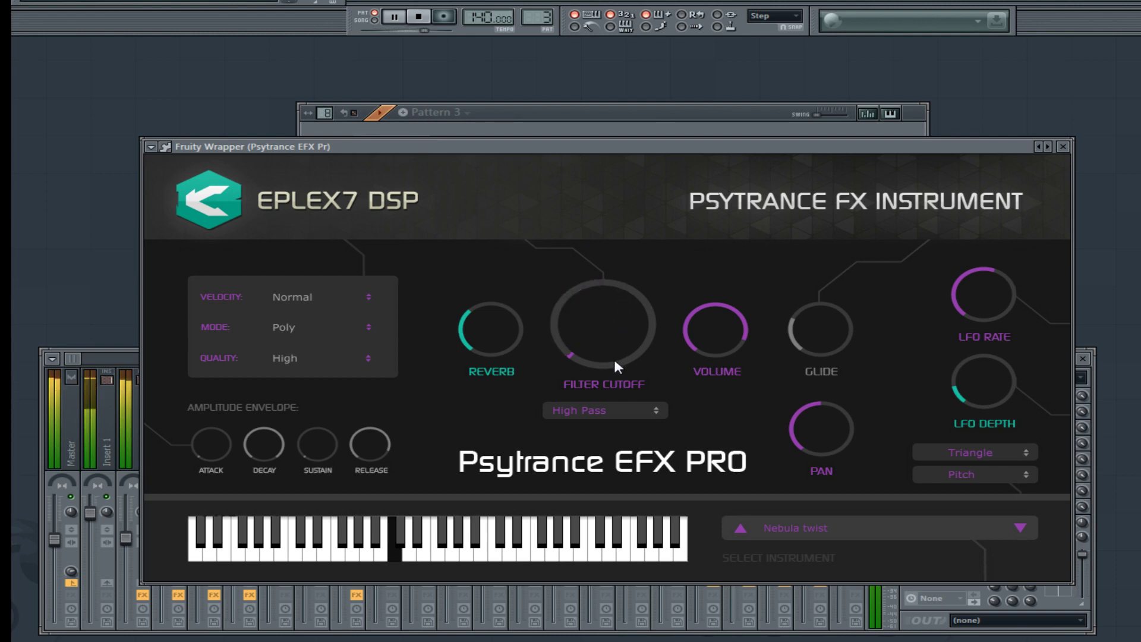
Load the Acid talker preset and modify it with Legato mode and more reverb.
click(784, 529)
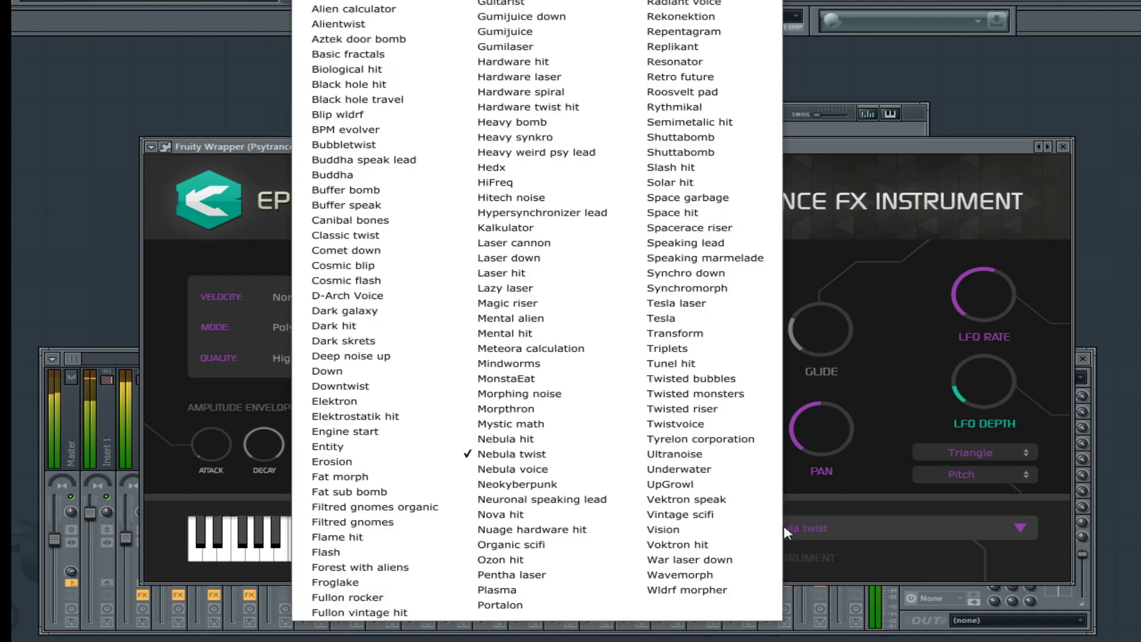
click(380, 1)
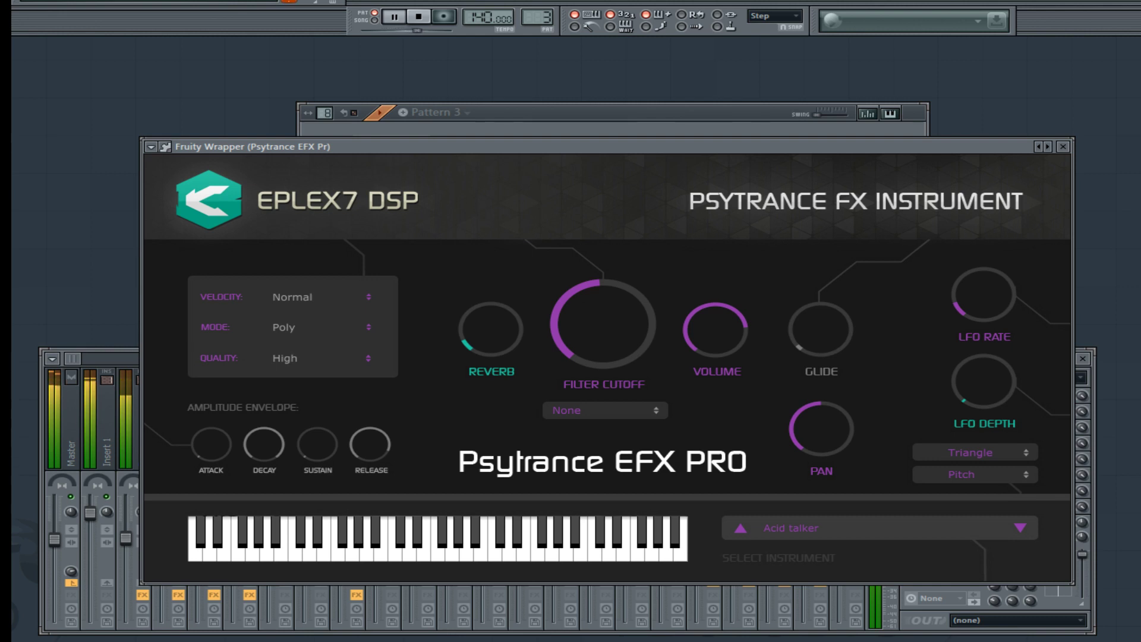
click(303, 358)
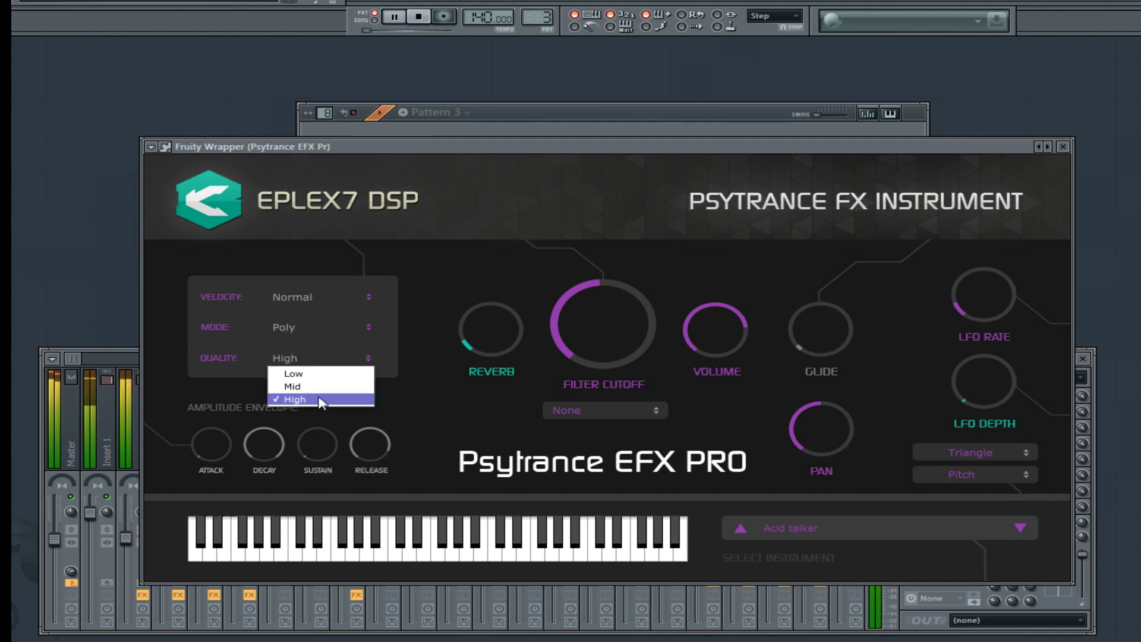
click(284, 328)
click(309, 366)
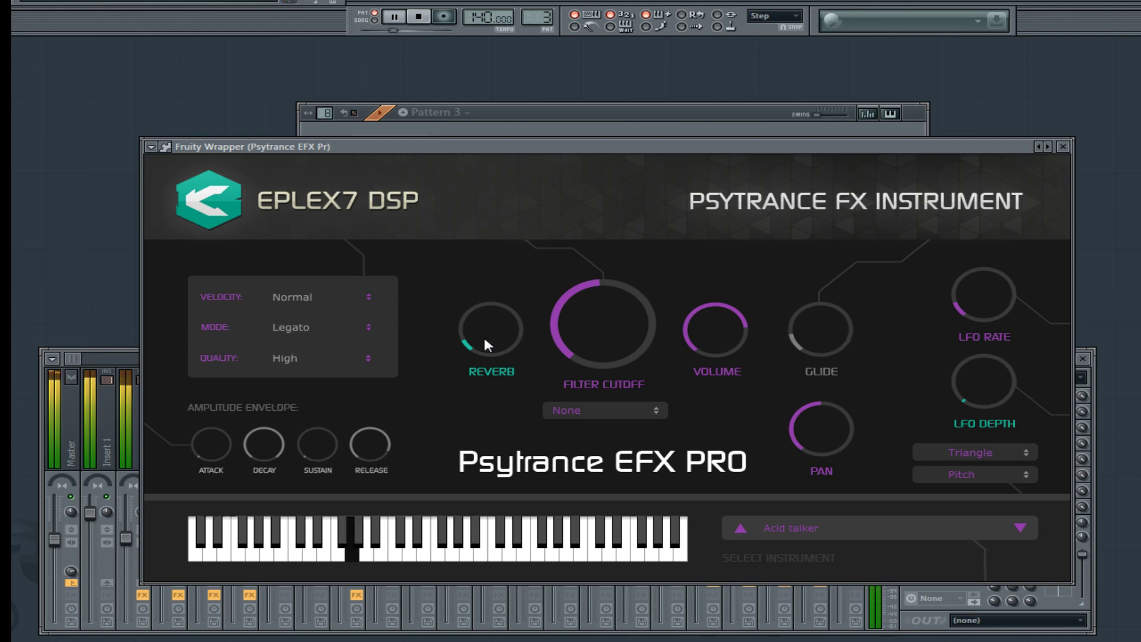
drag(483, 334, 486, 297)
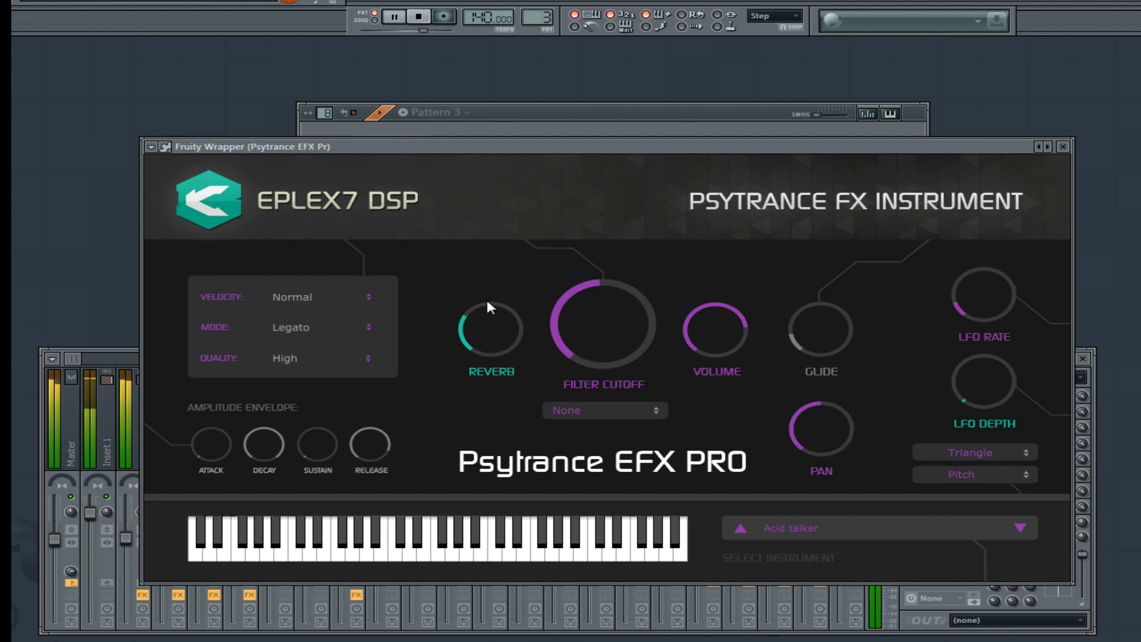
Load the Alien blip preset and modulate Expression with the LFO, using a higher rate and maximum depth.
click(1019, 528)
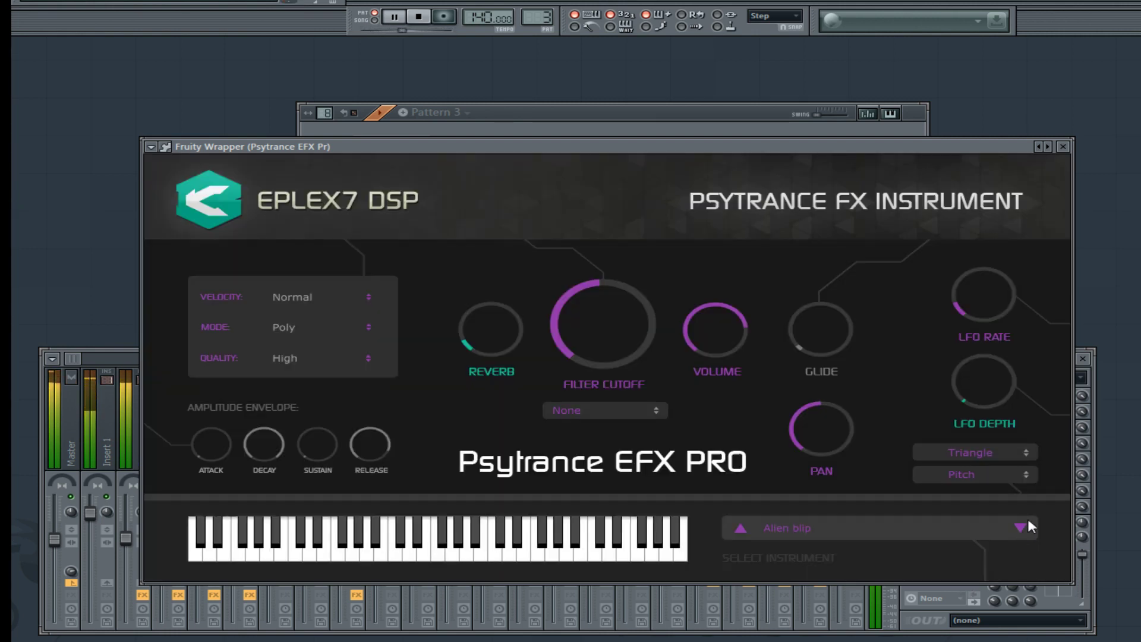
drag(985, 380, 985, 351)
drag(987, 309, 990, 267)
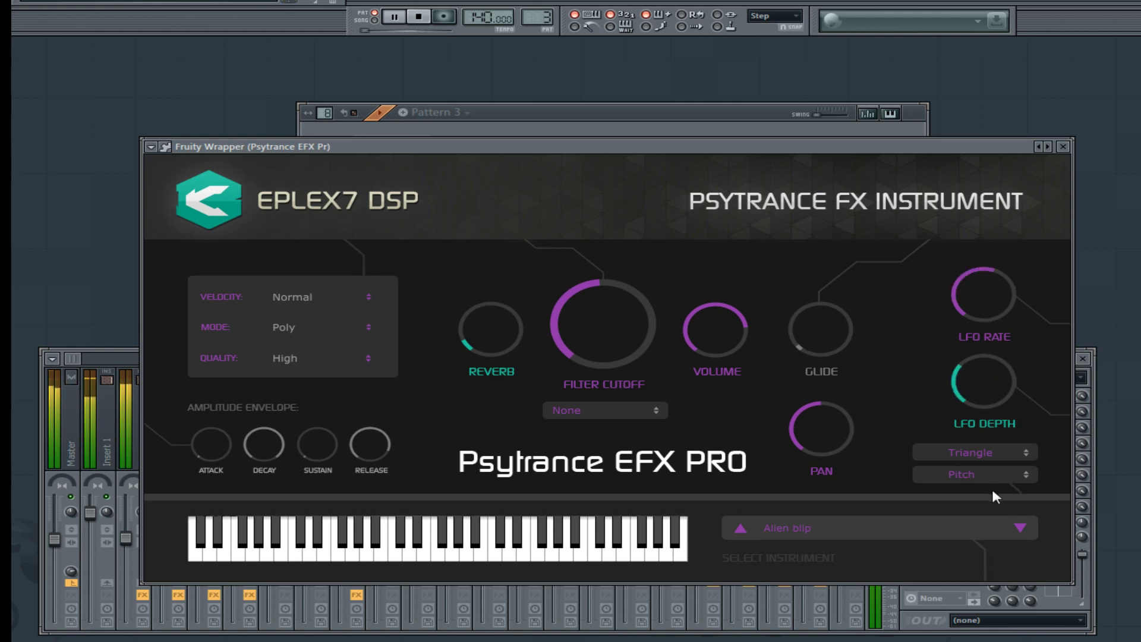
click(992, 477)
click(999, 515)
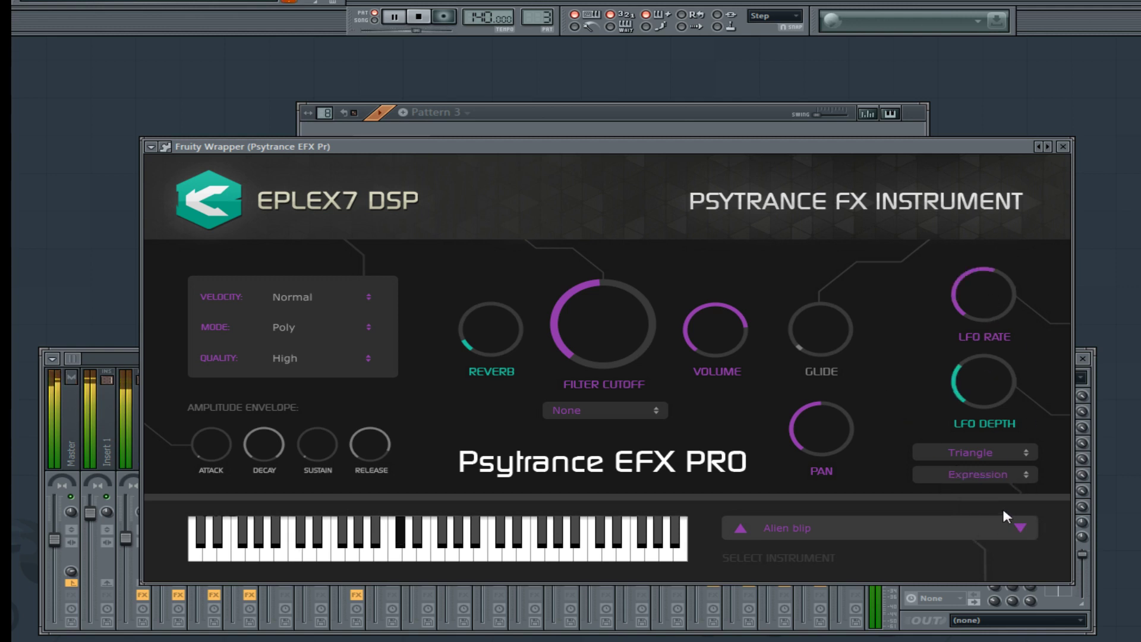
drag(981, 389, 953, 356)
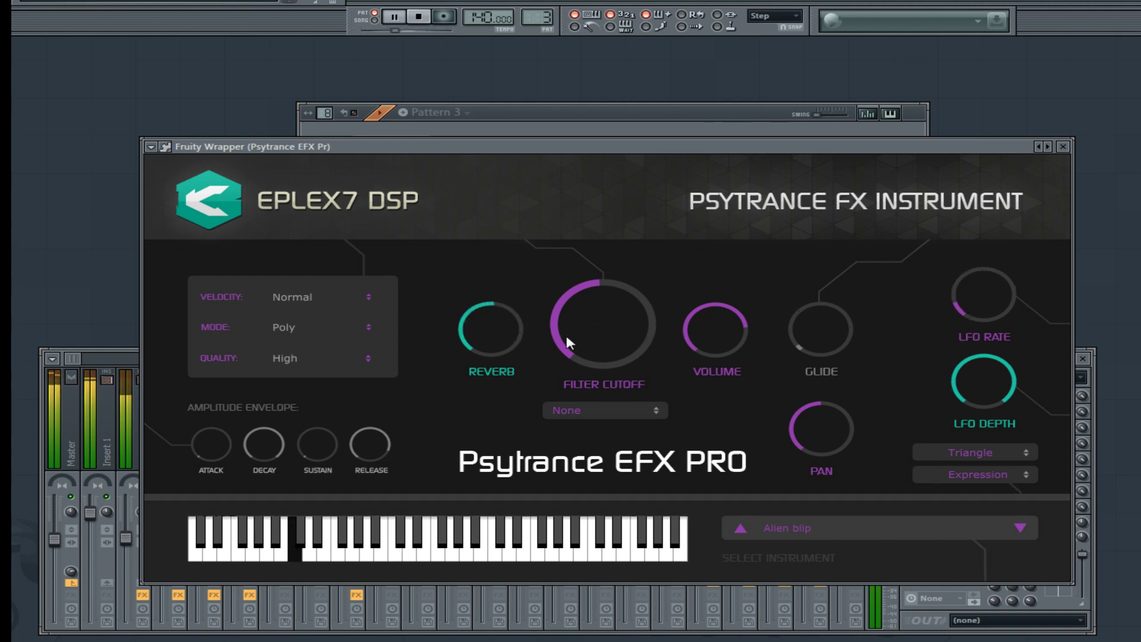
Set the filter of the Alien blip preset to High Pass and lower its cutoff.
click(594, 410)
click(580, 454)
drag(630, 297, 619, 356)
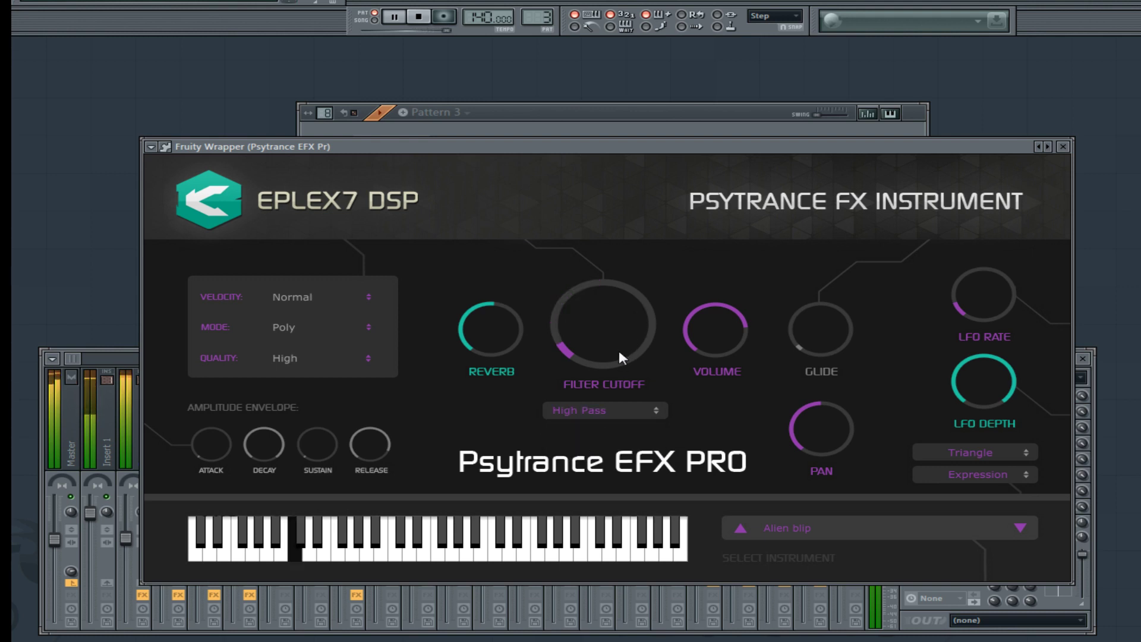
Step through the Alien calculator and Alientwist presets to Aztek door bomb and raise its reverb past halfway.
click(1019, 528)
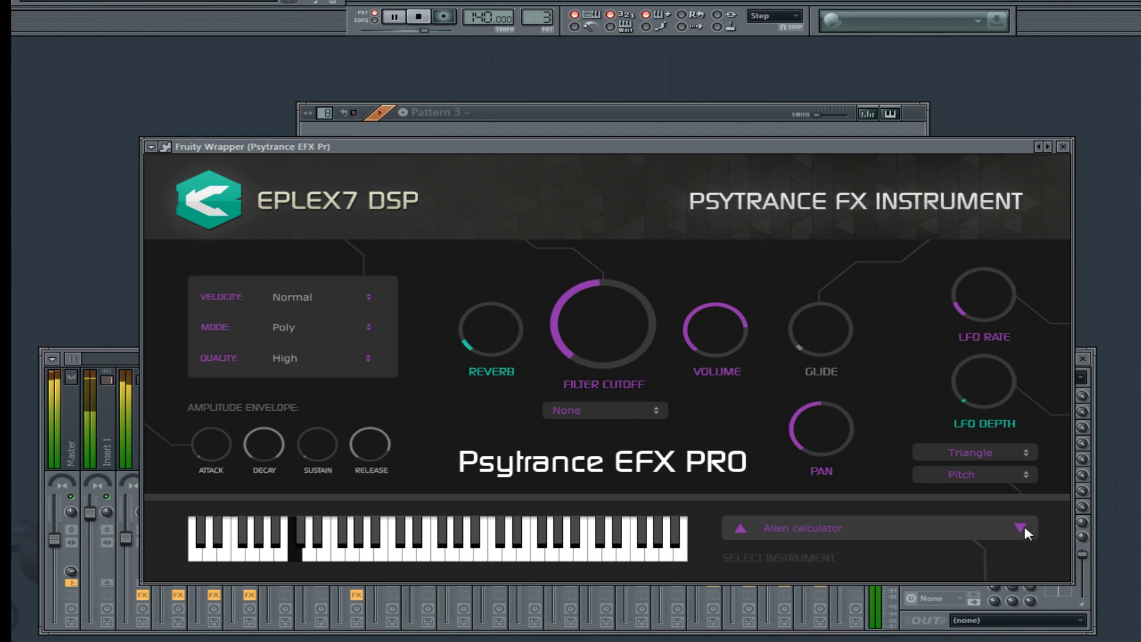
click(1020, 527)
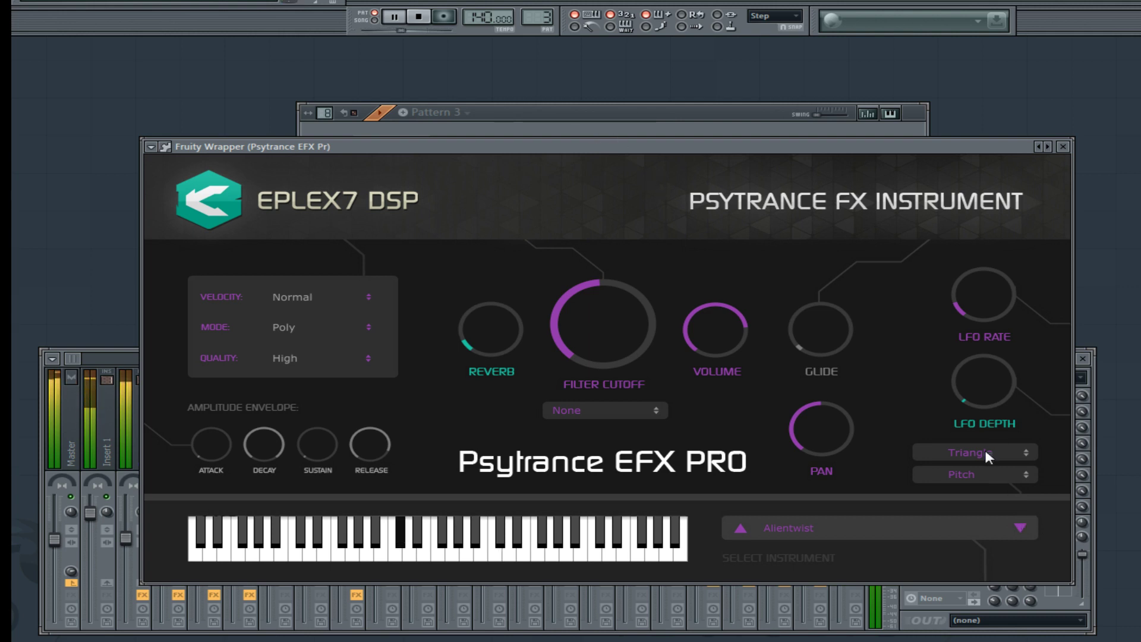
click(1019, 527)
drag(526, 350, 518, 257)
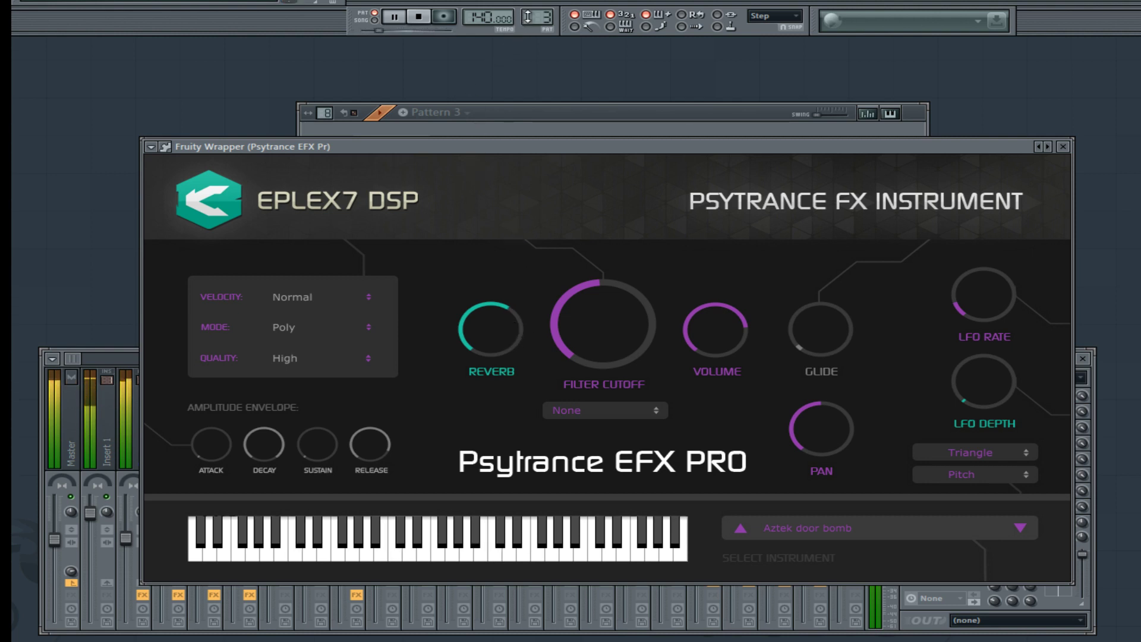
Switch playback to Pattern 1 and bring the step sequencer to the front.
click(538, 17)
click(558, 25)
click(591, 118)
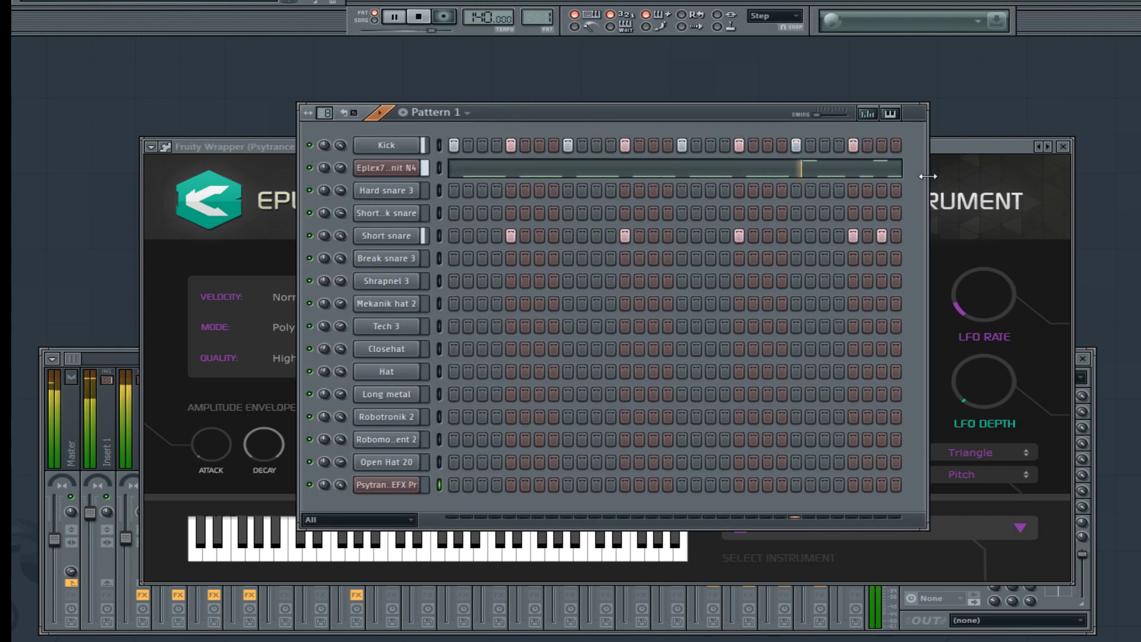
click(945, 155)
click(555, 134)
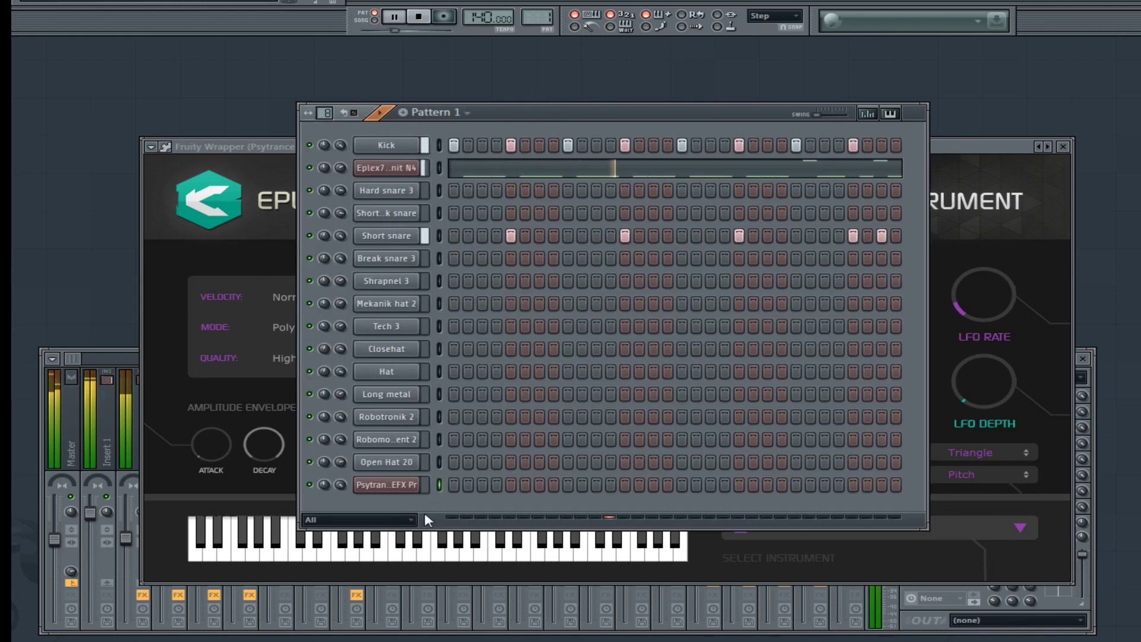
Try the Psytrance EFX Pr channel on mixer track 9 with an EQ tweak, and return its routing to track 8.
click(385, 484)
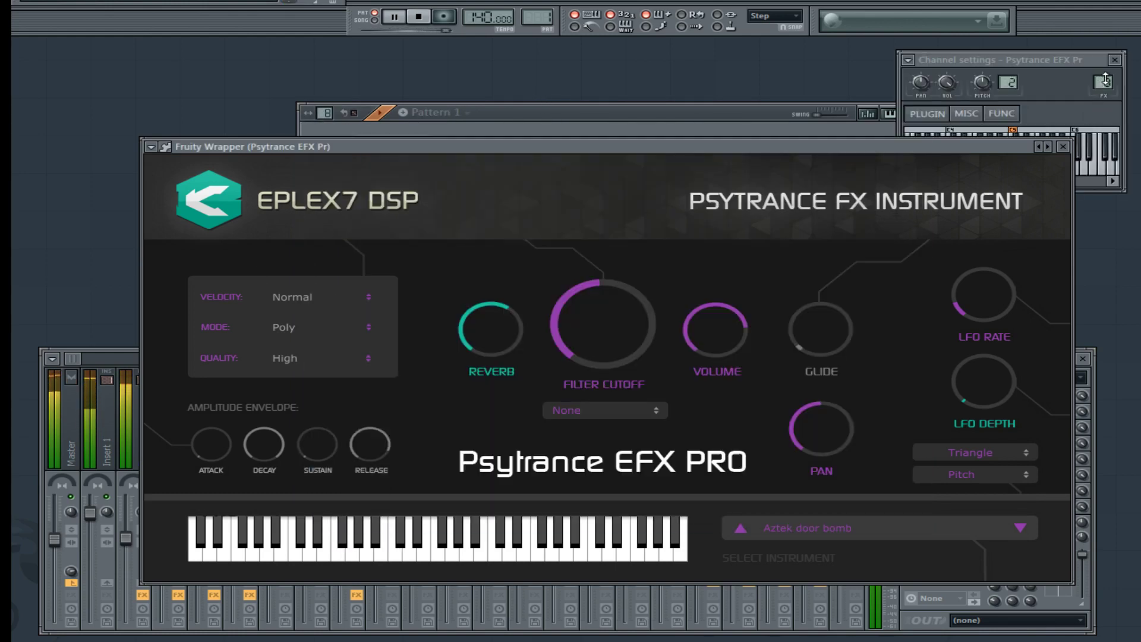
click(959, 166)
click(63, 358)
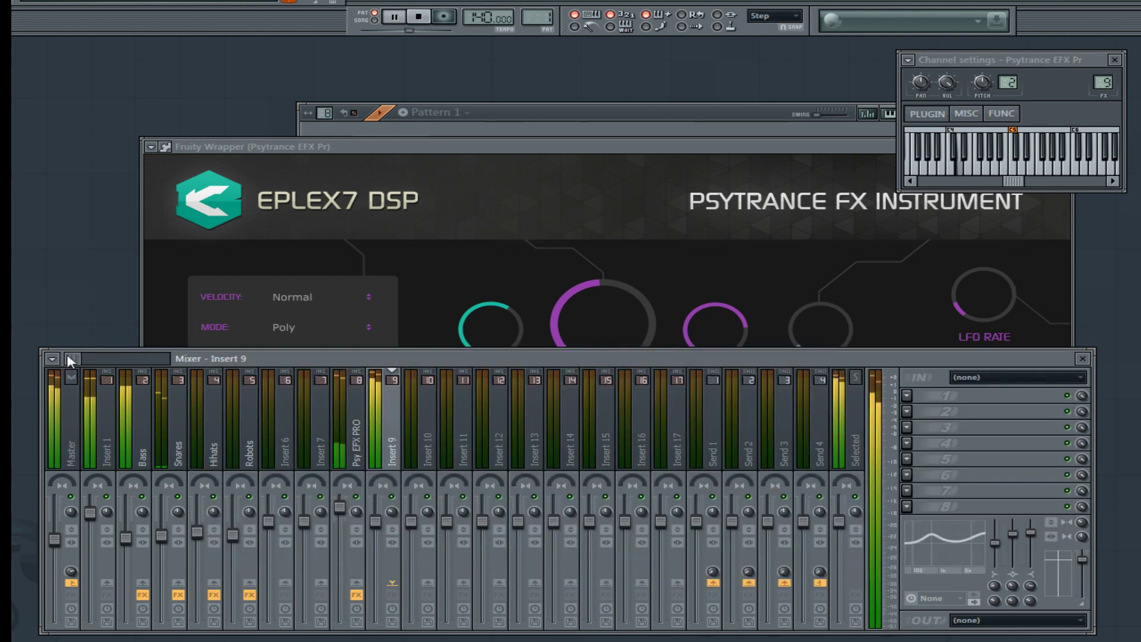
mouse_move(1013, 585)
mouse_down()
mouse_move(1013, 550)
mouse_move(1013, 568)
mouse_up()
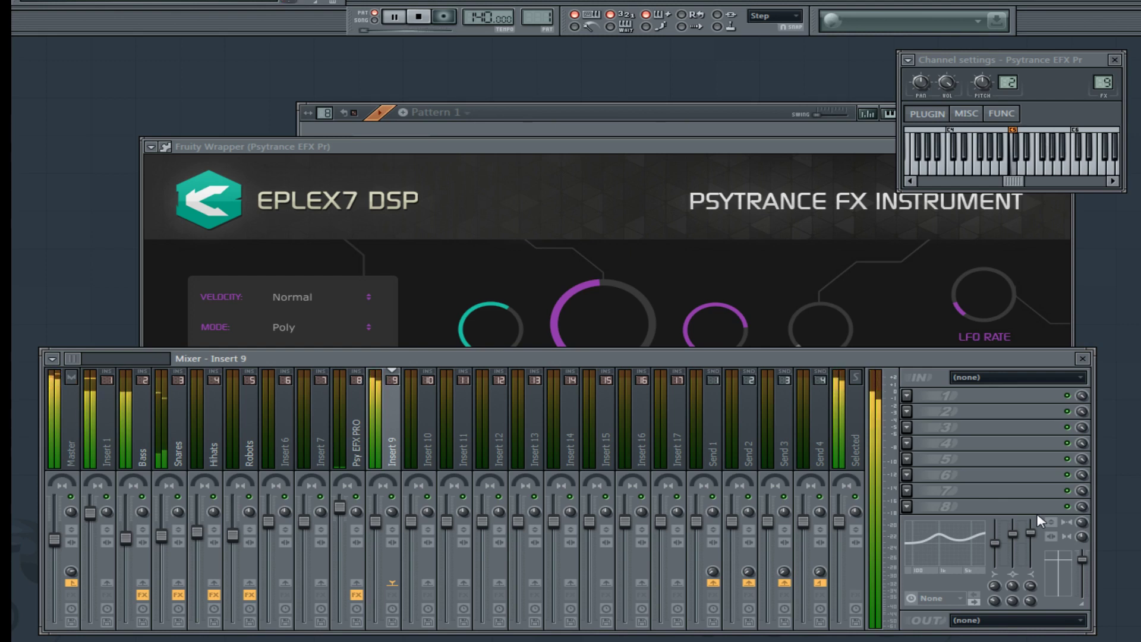
drag(1109, 75, 1109, 81)
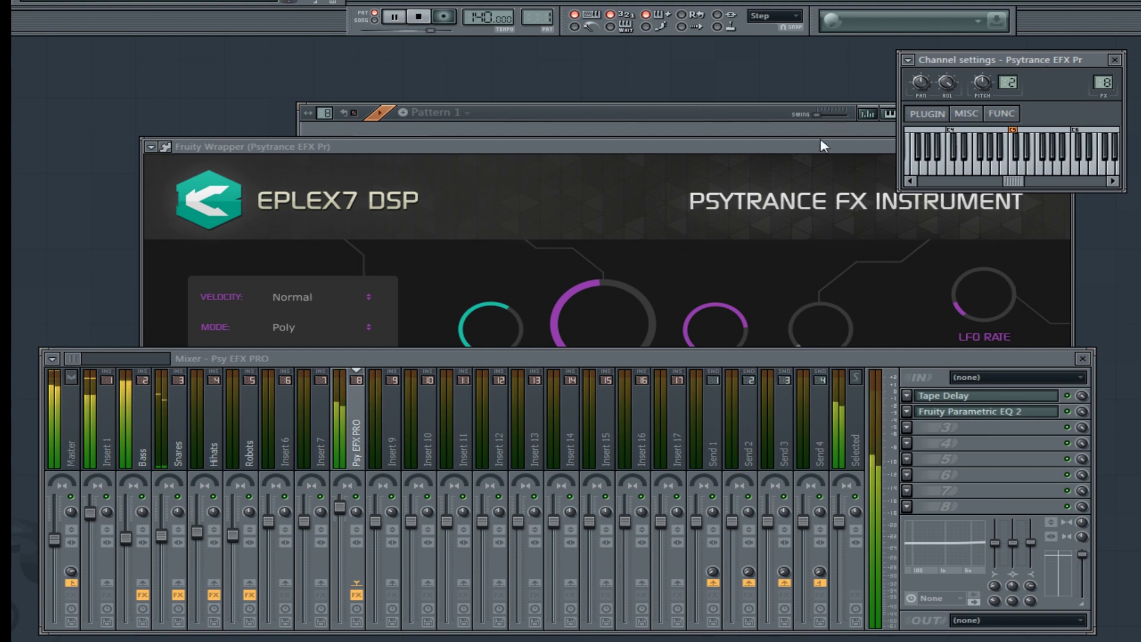
click(894, 253)
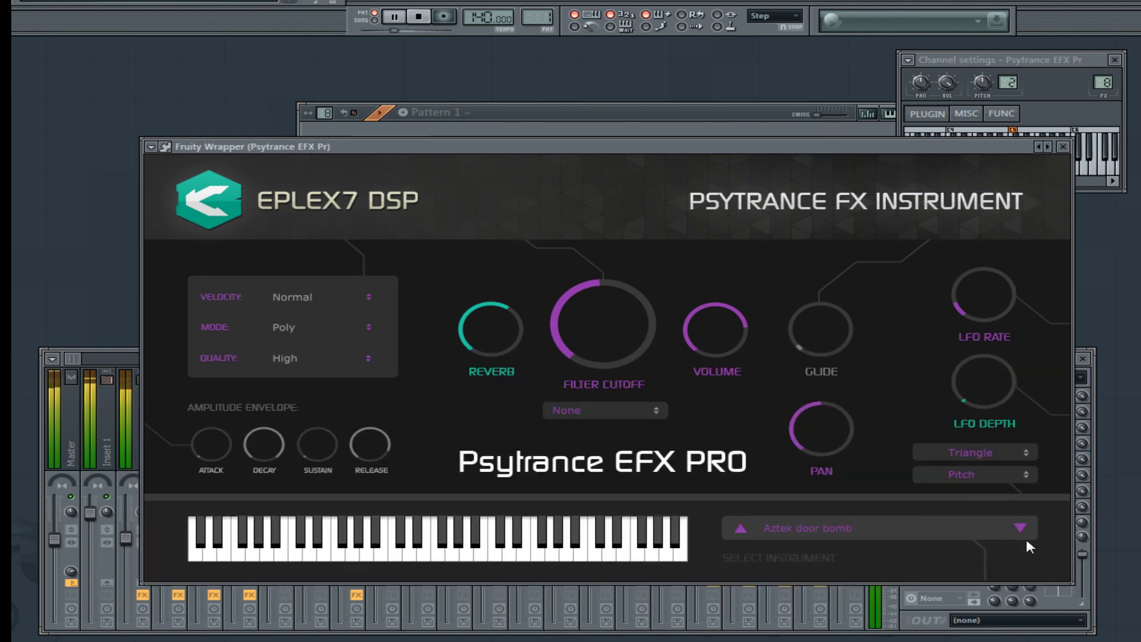
Try another filter type on the Aztek door bomb preset while moving the cutoff, and settle on High Pass.
click(605, 410)
click(570, 434)
drag(613, 307, 605, 341)
click(594, 410)
click(579, 446)
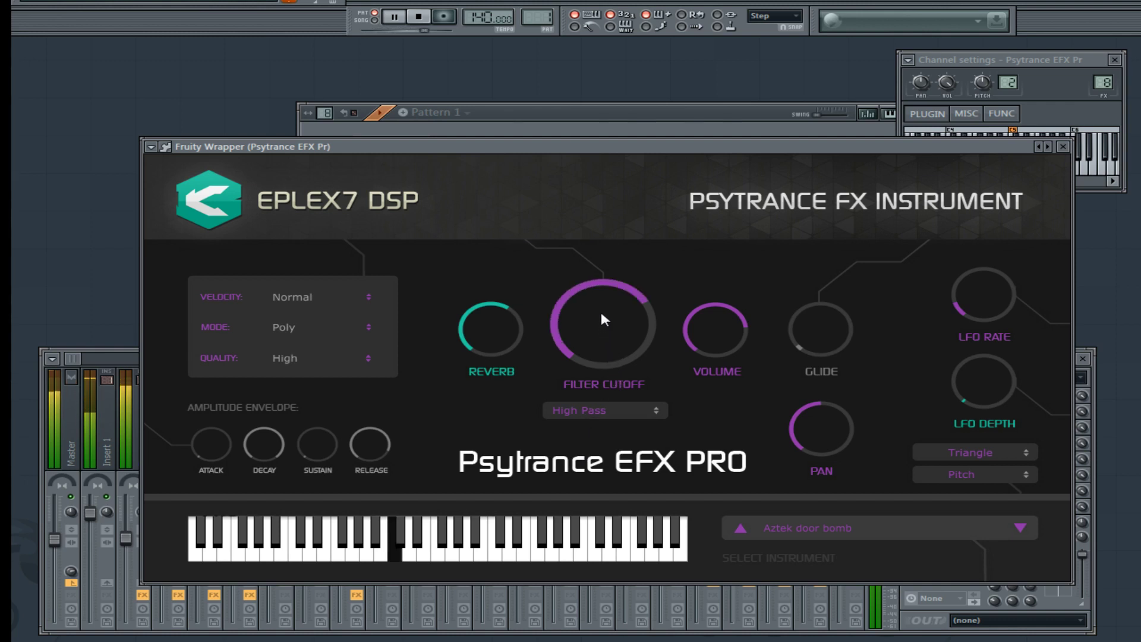
Reduce the reverb of the Aztek door bomb preset and vary its filter cutoff and pan.
drag(492, 329, 489, 395)
drag(575, 306, 579, 361)
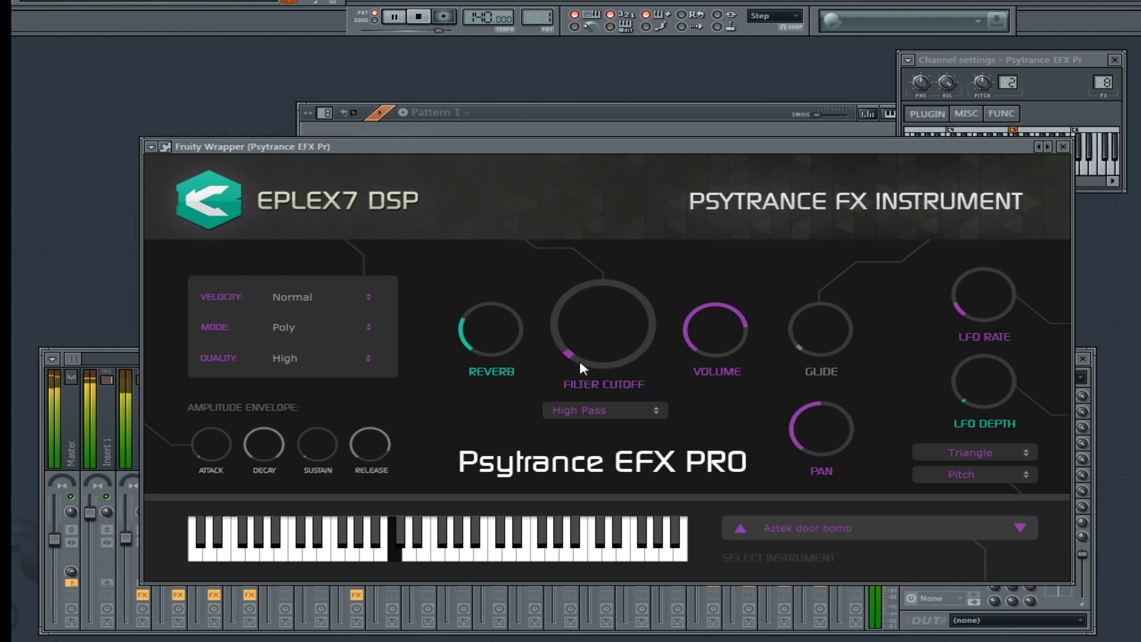
mouse_move(817, 423)
mouse_down()
mouse_move(814, 476)
mouse_move(815, 353)
mouse_move(818, 409)
mouse_up()
drag(588, 309, 611, 318)
Audition the Basic fractals preset, and load Biological hit with playback switched to Pattern 2.
click(1020, 530)
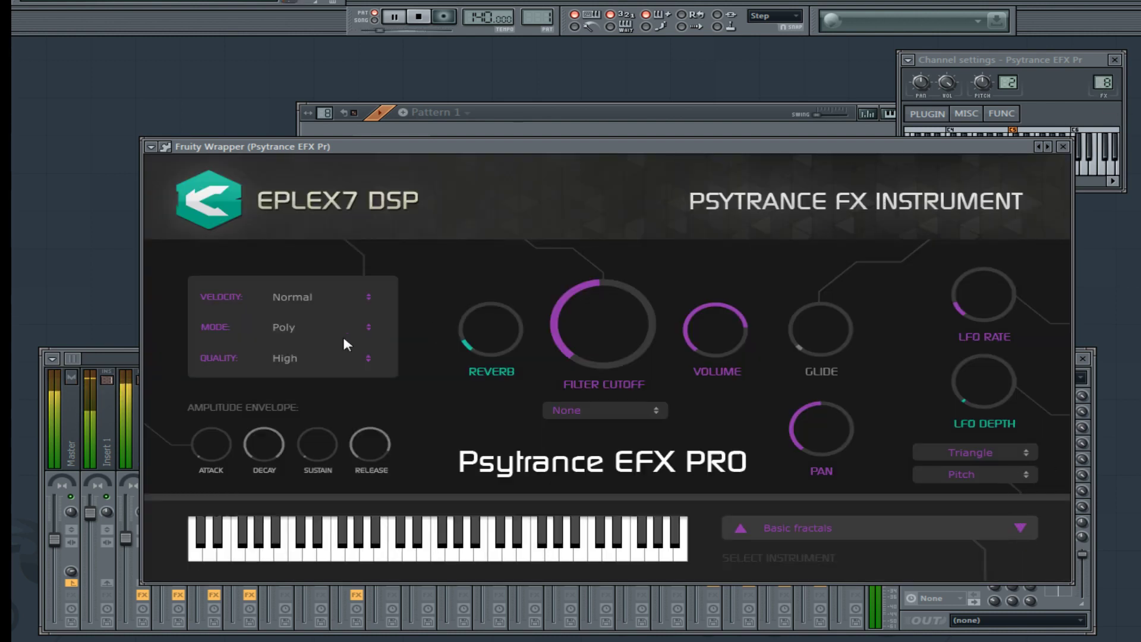
drag(528, 16, 528, 9)
click(1021, 528)
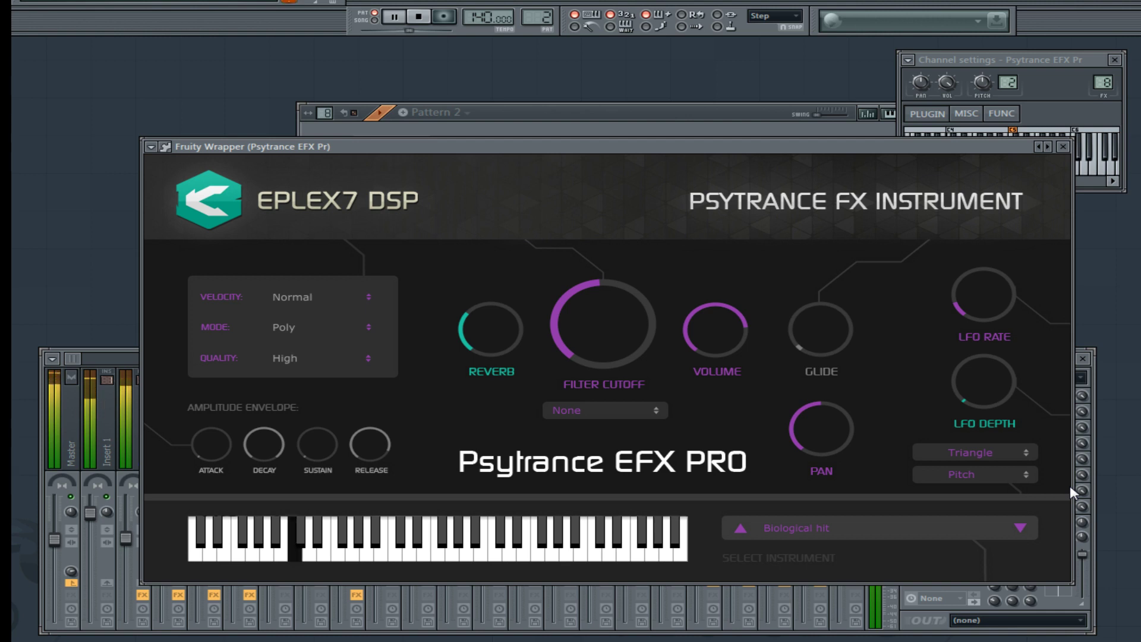
Audition the presets Black hole hit, Black hole travel, Blip wldrf, BPM evolver, Bubbletwist, Buddha speak lead and Buddha.
click(1016, 524)
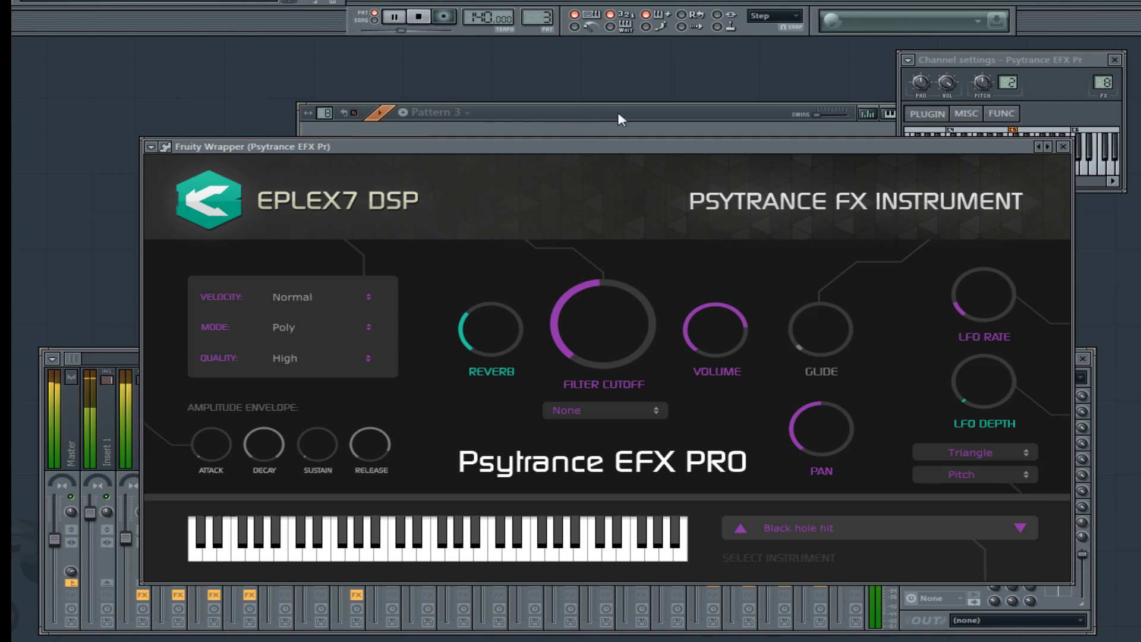
click(1021, 528)
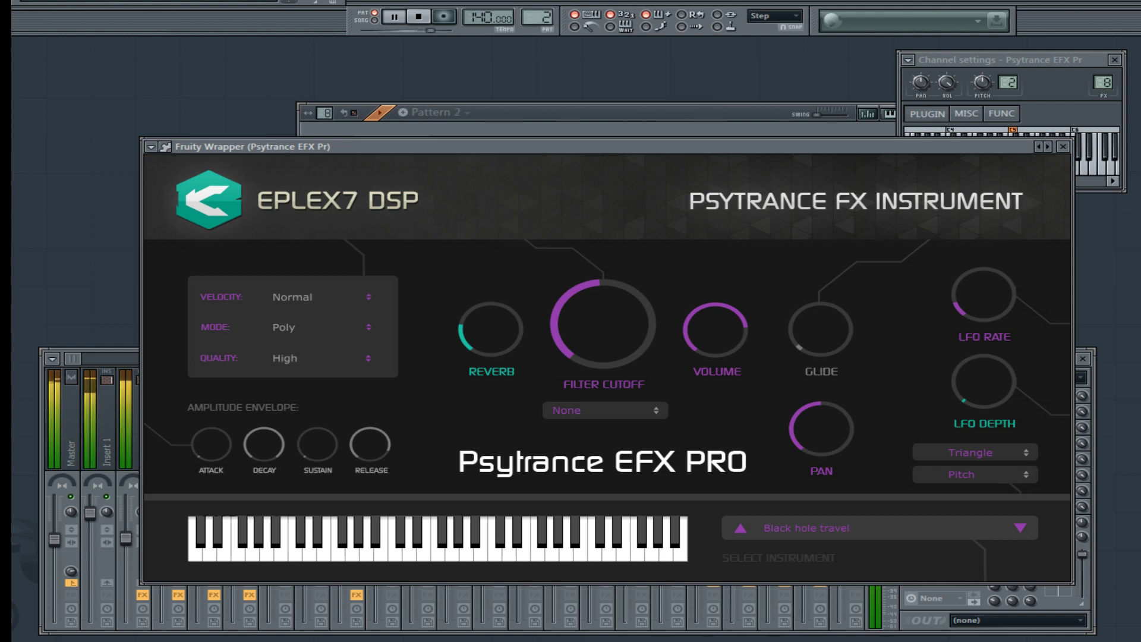
click(1019, 528)
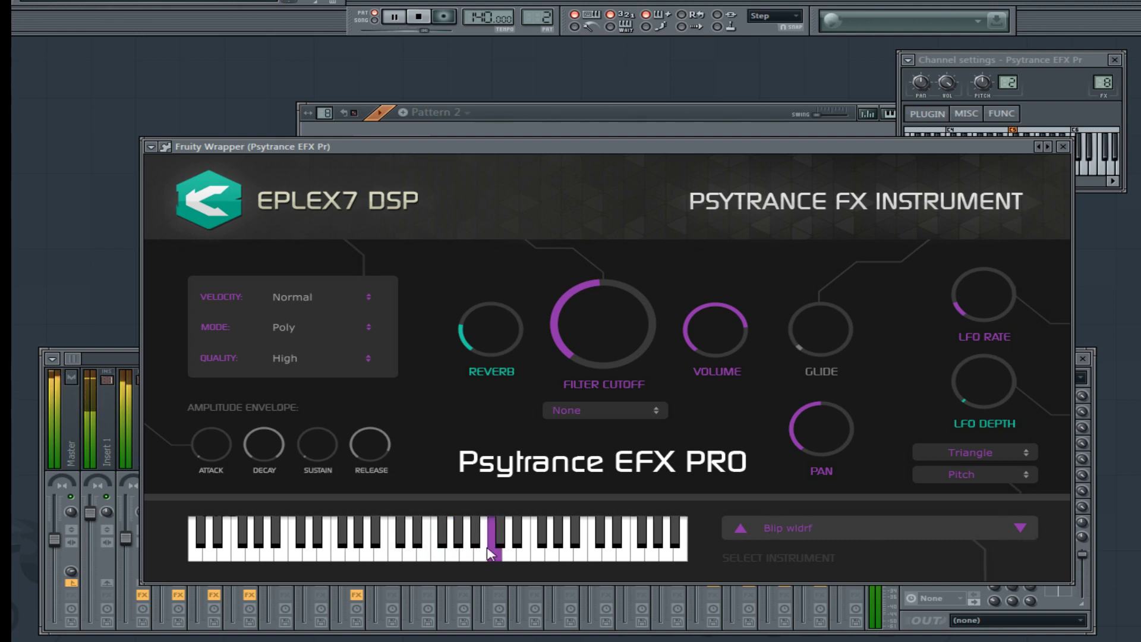
click(1021, 527)
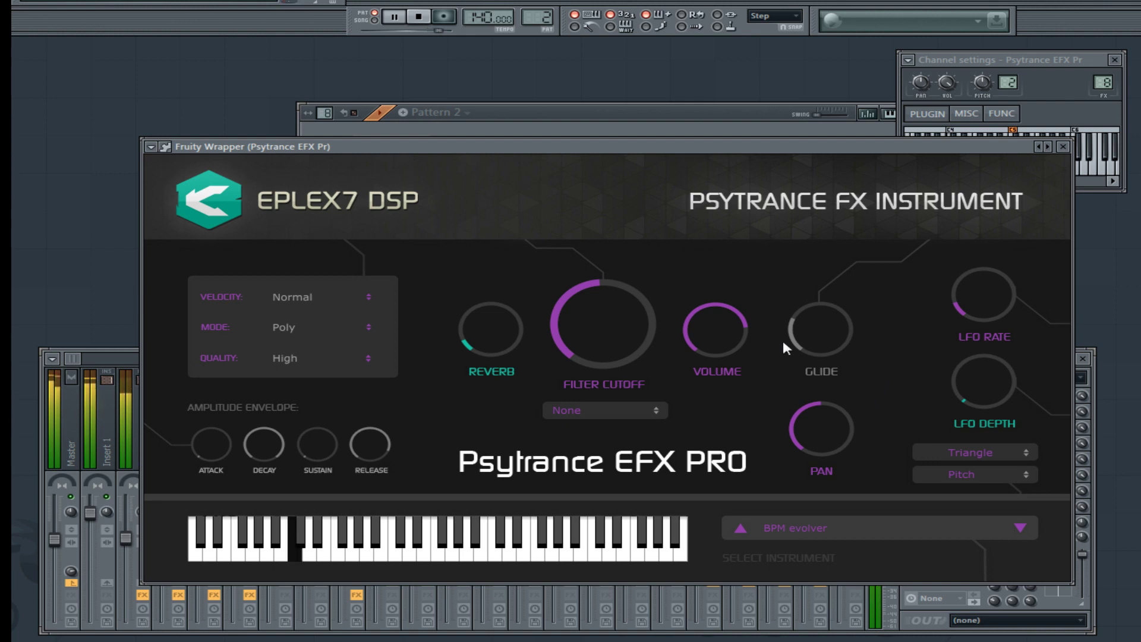
click(1022, 525)
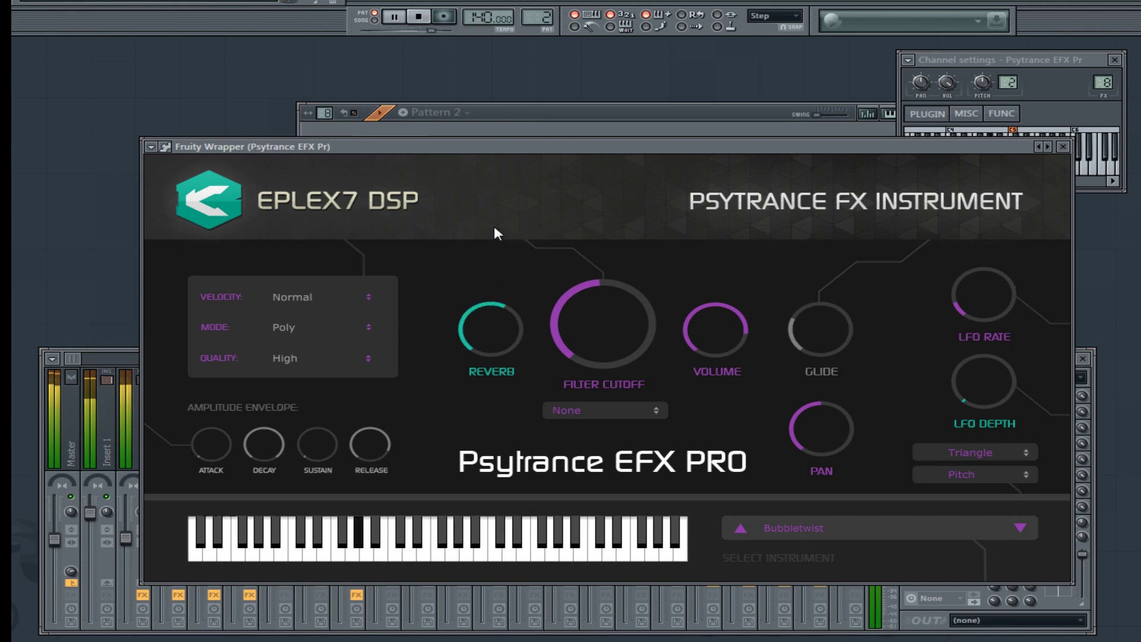
click(1022, 529)
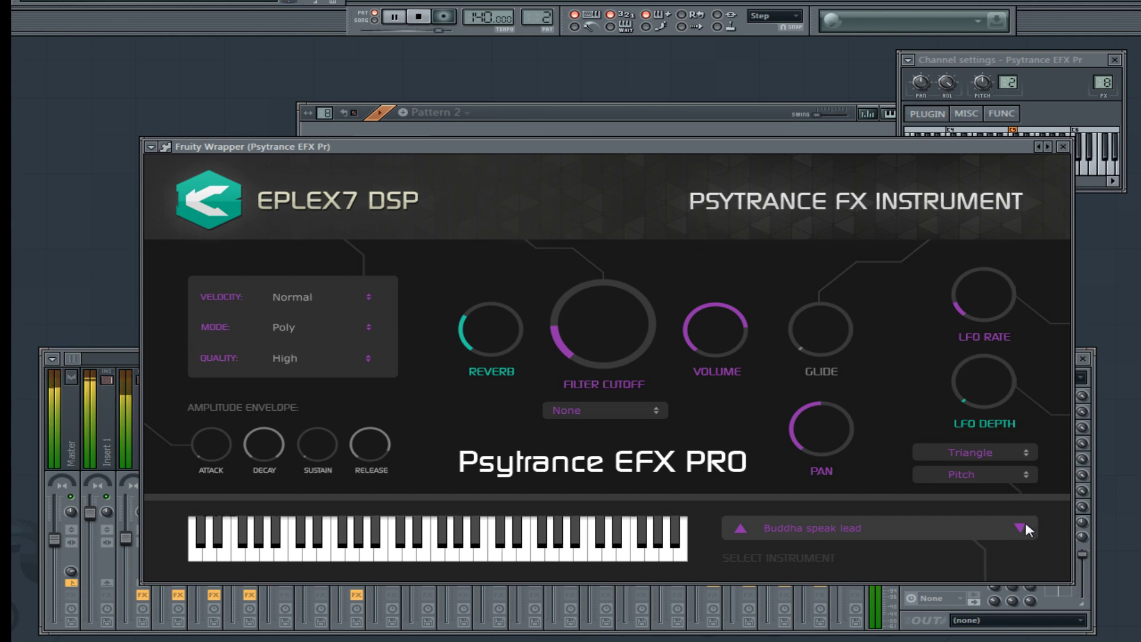
click(1023, 524)
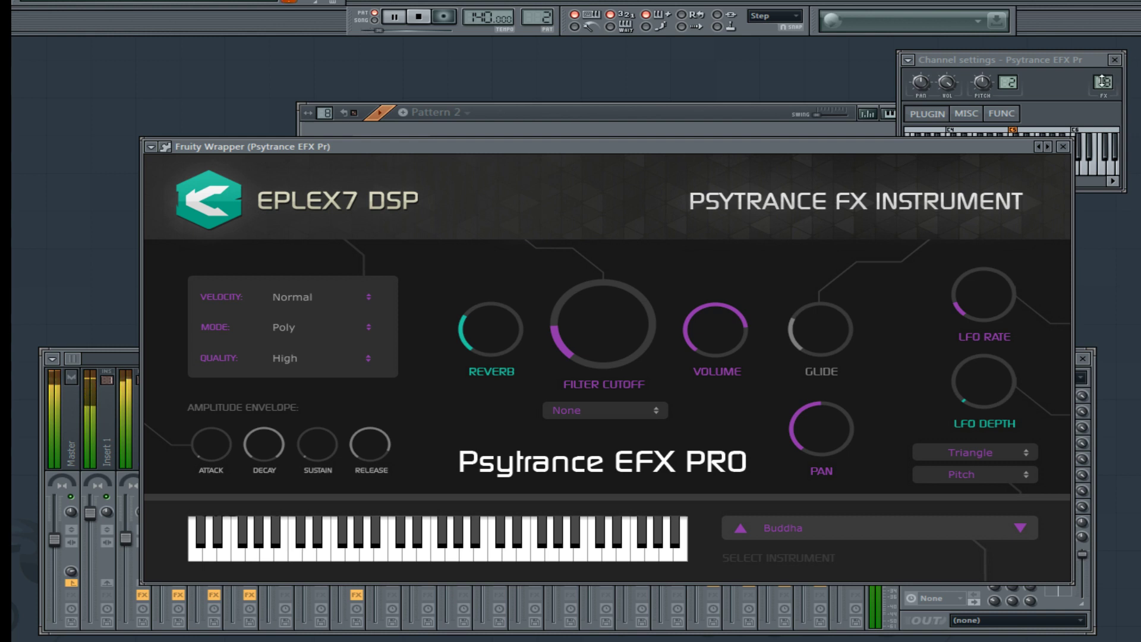
Route the plugin channel to mixer Insert 9, adjust that track's mid EQ band, and return the routing to insert 8.
drag(1103, 82, 1103, 77)
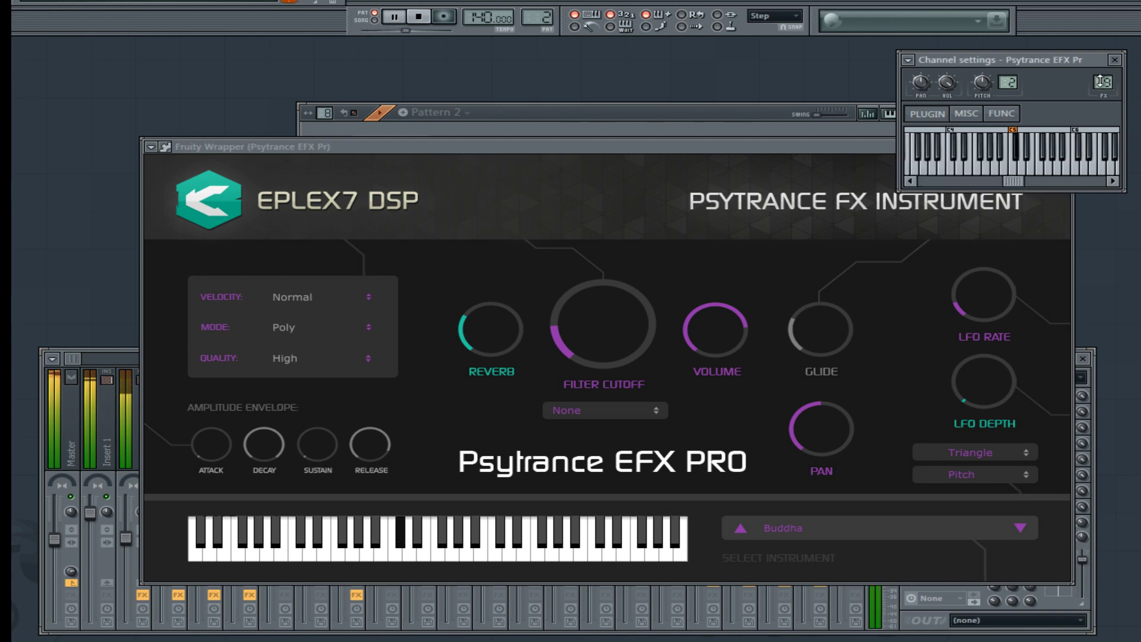
click(78, 357)
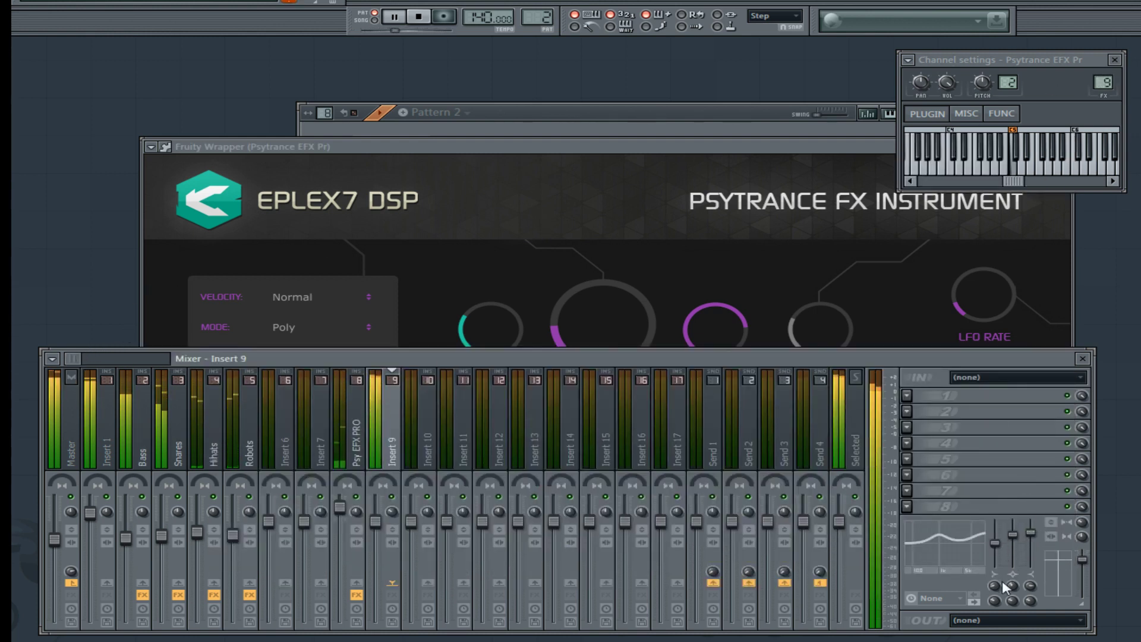
mouse_move(1013, 586)
mouse_down()
mouse_move(1013, 575)
mouse_move(1013, 585)
mouse_up()
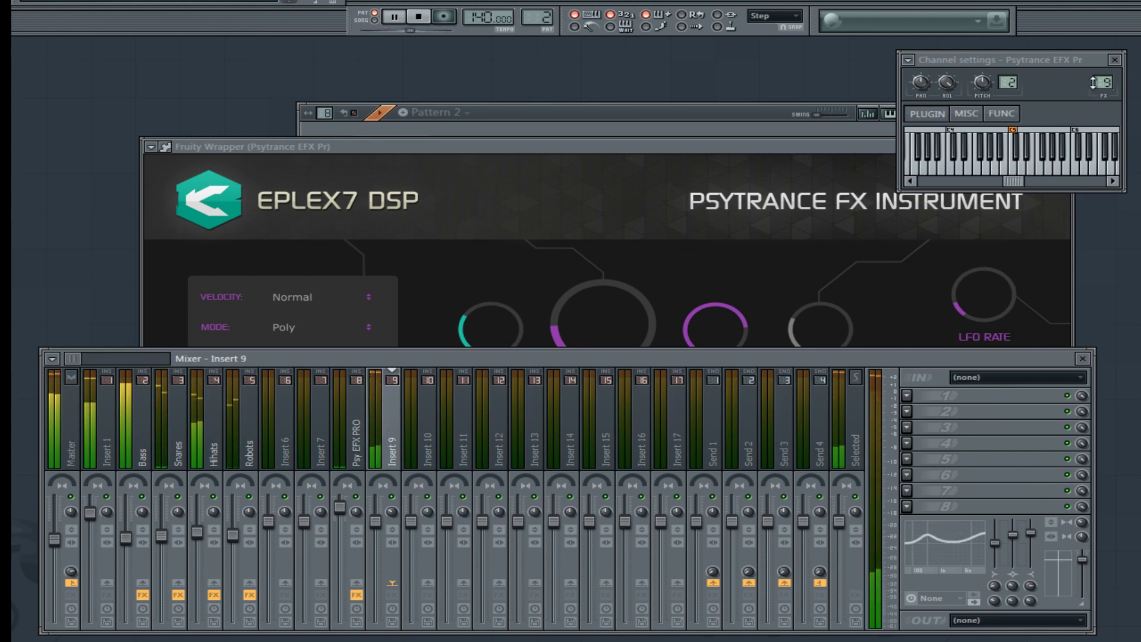
drag(1103, 82, 1103, 87)
click(849, 200)
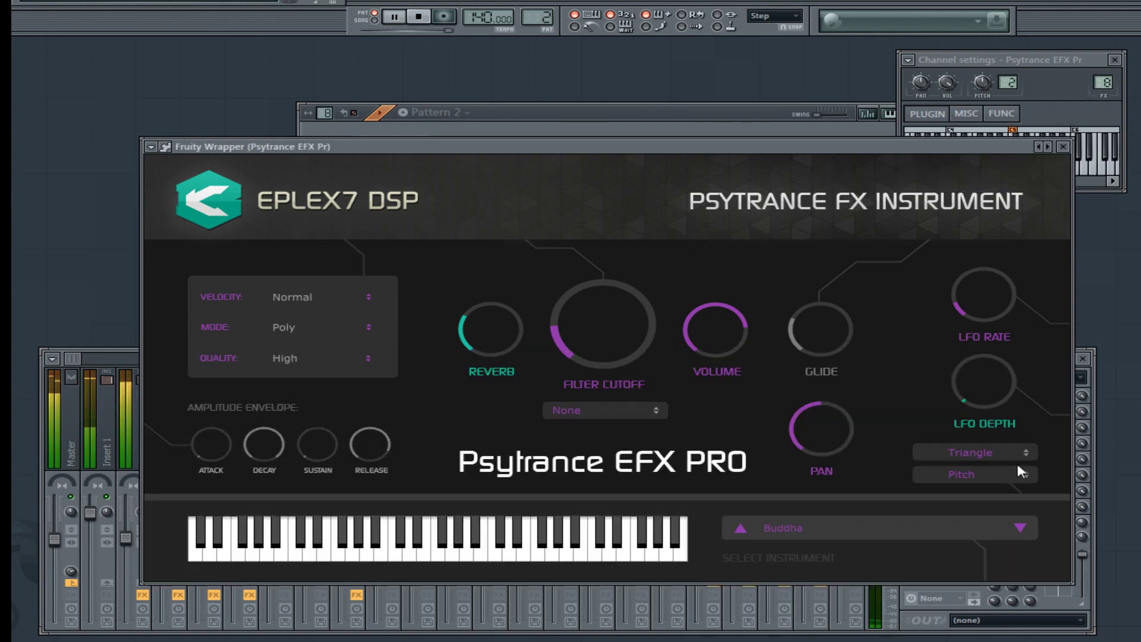
Audition the Buffer bomb preset, adjust its volume, and boost the high EQ band of the Psy EFX PRO mixer track.
click(1020, 527)
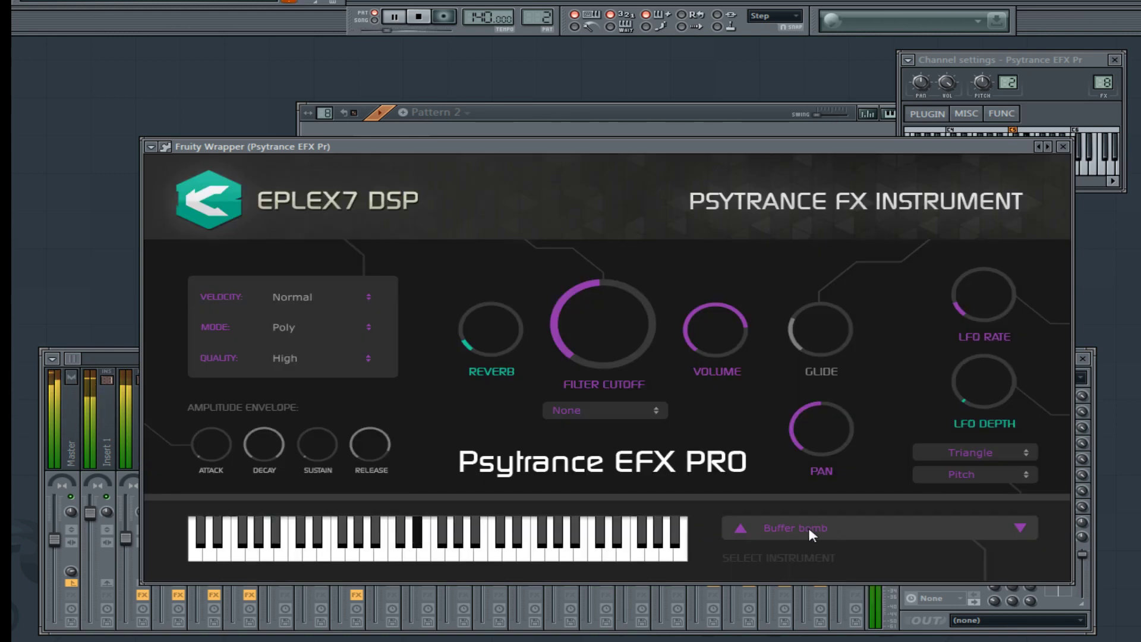
drag(731, 339, 735, 319)
click(82, 364)
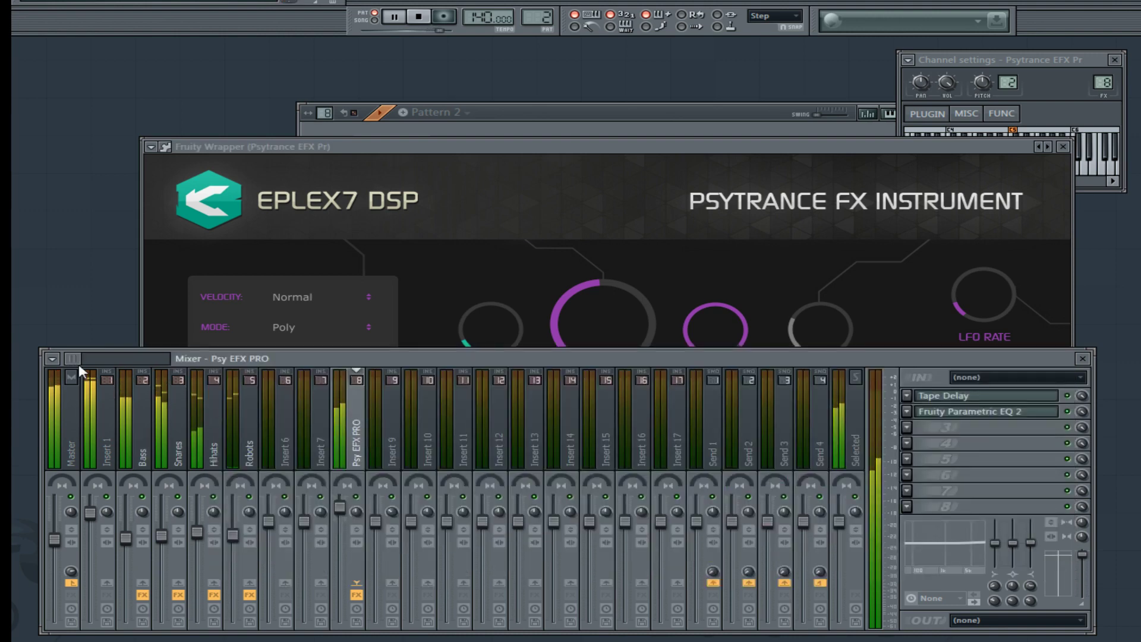
click(998, 412)
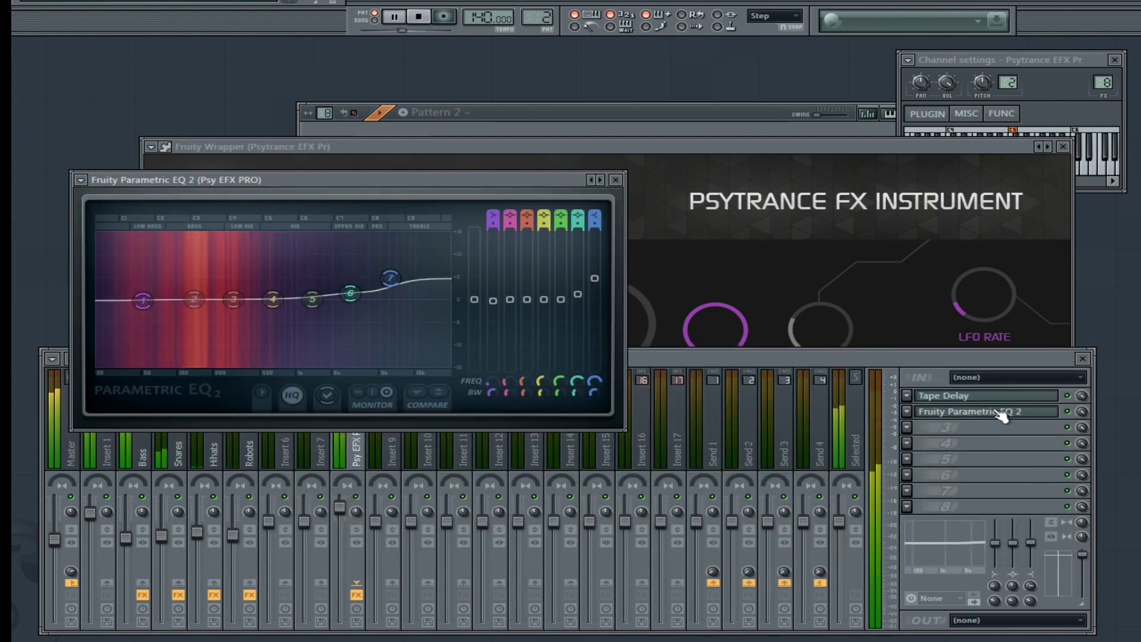
drag(1031, 542, 1030, 526)
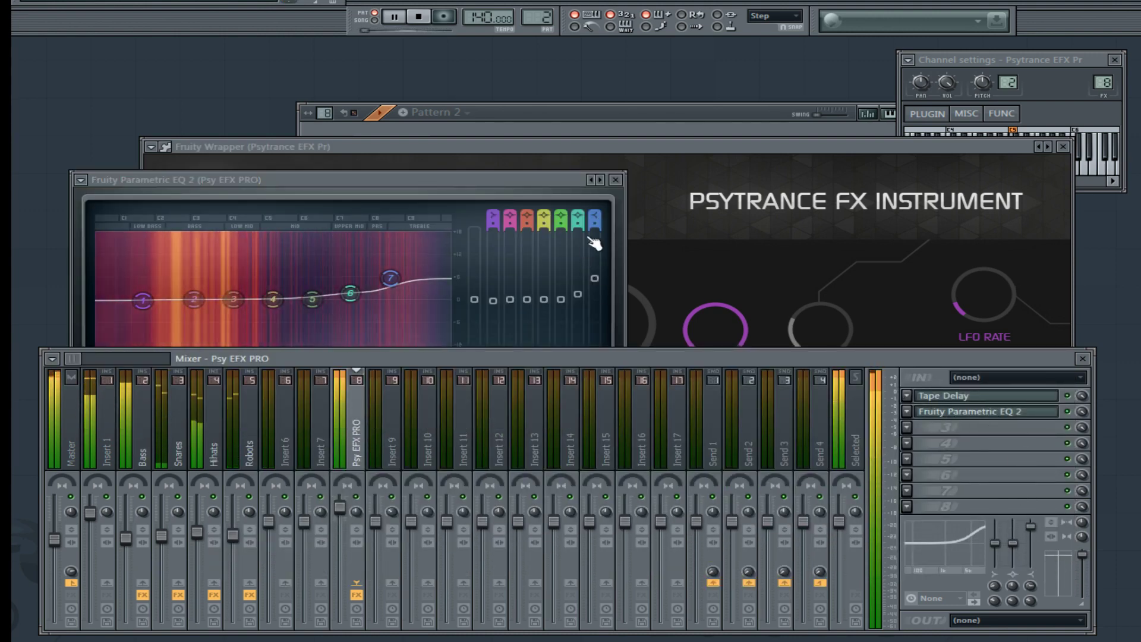
click(618, 181)
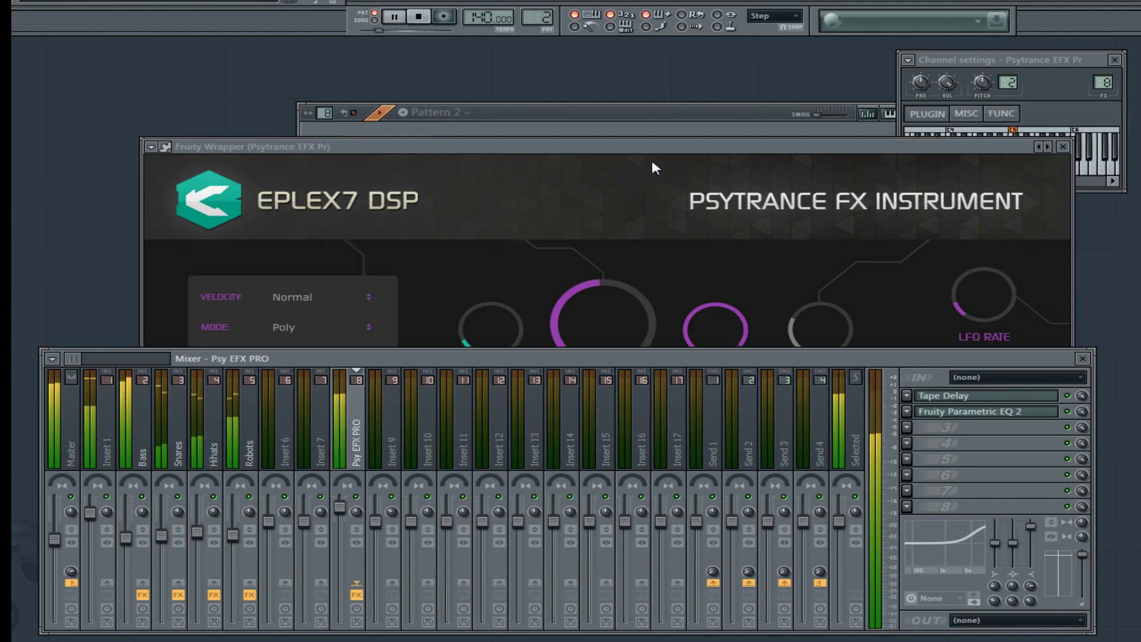
click(627, 177)
Load the Buffer speak preset and return the high EQ band of the Psy EFX PRO mixer track to flat.
click(1020, 527)
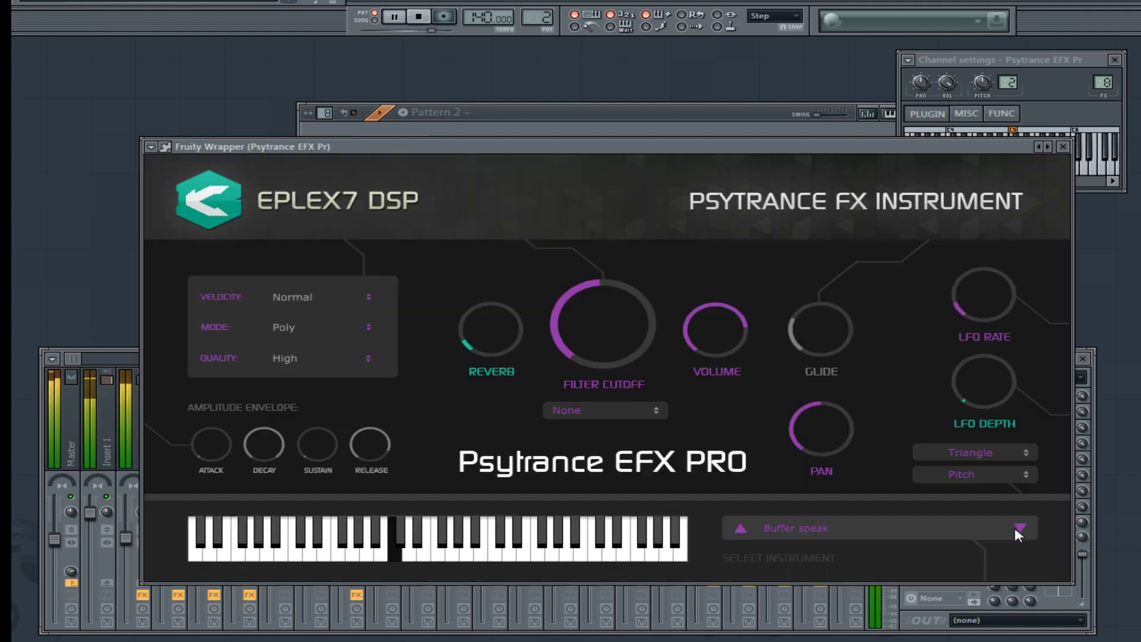
click(67, 358)
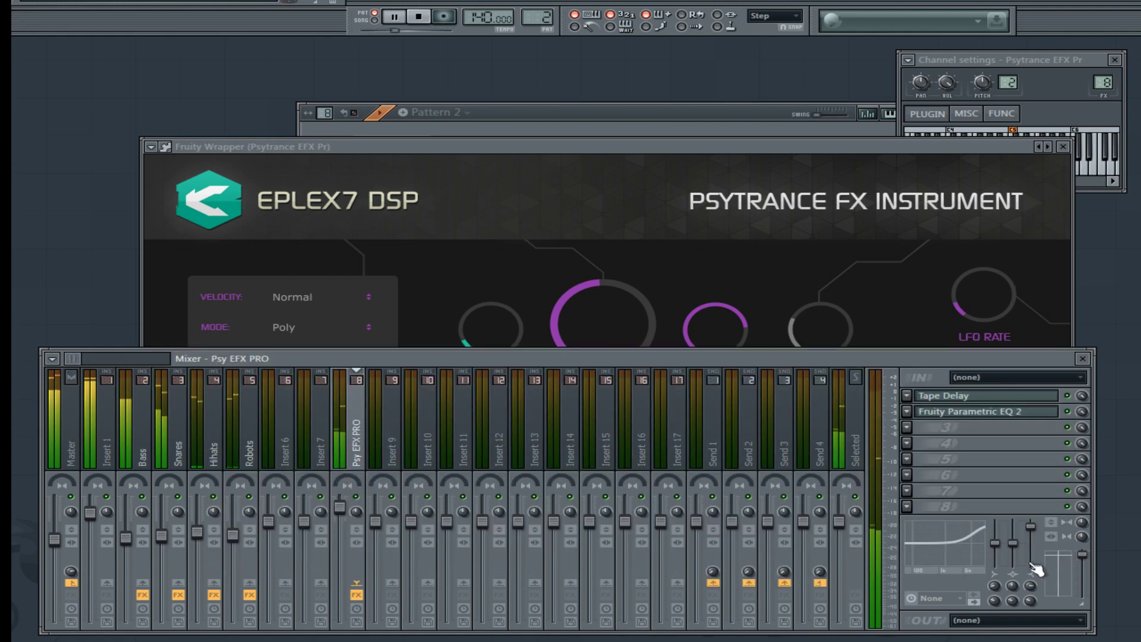
drag(1031, 526, 1031, 542)
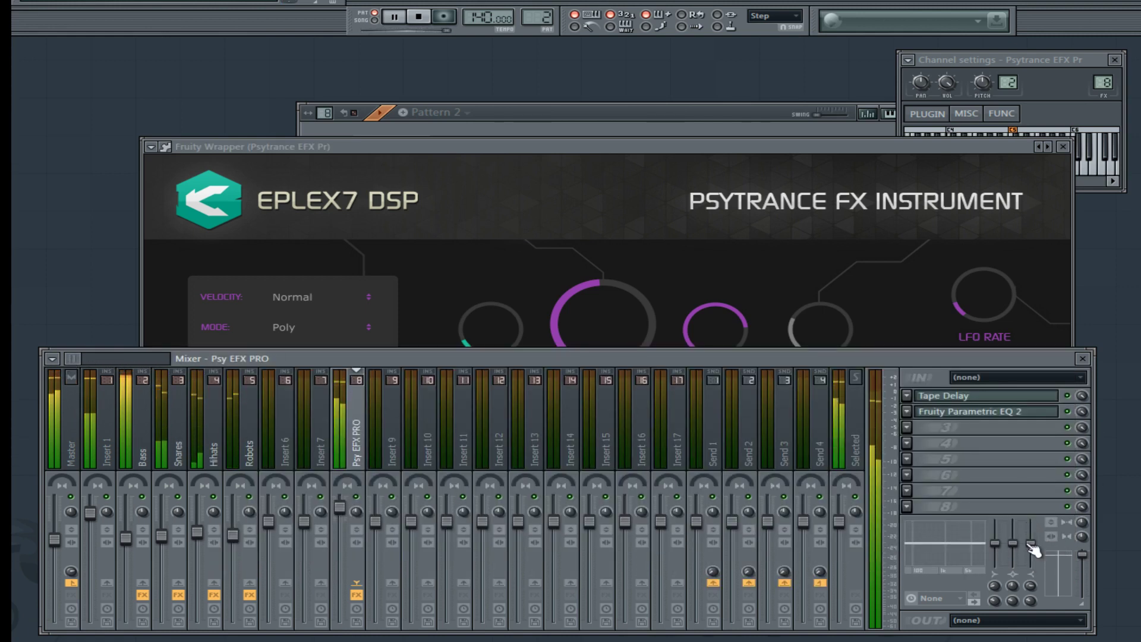
click(707, 247)
Audition the Canibal bones preset with the mid EQ band of the Psy EFX PRO mixer track boosted and its frequency lowered.
click(1020, 527)
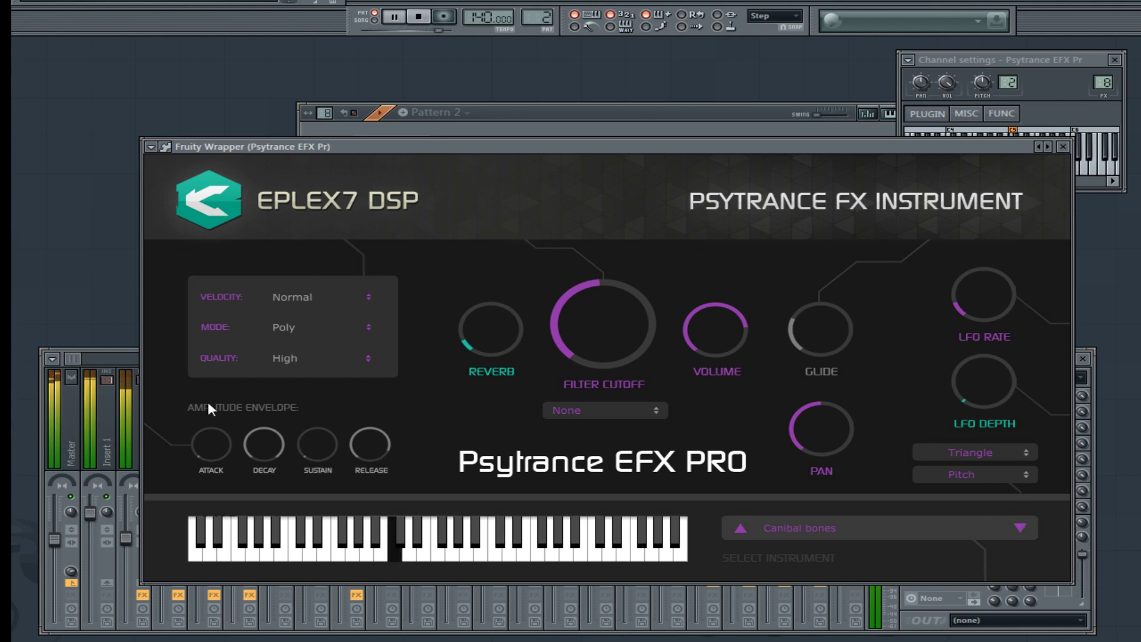
click(82, 355)
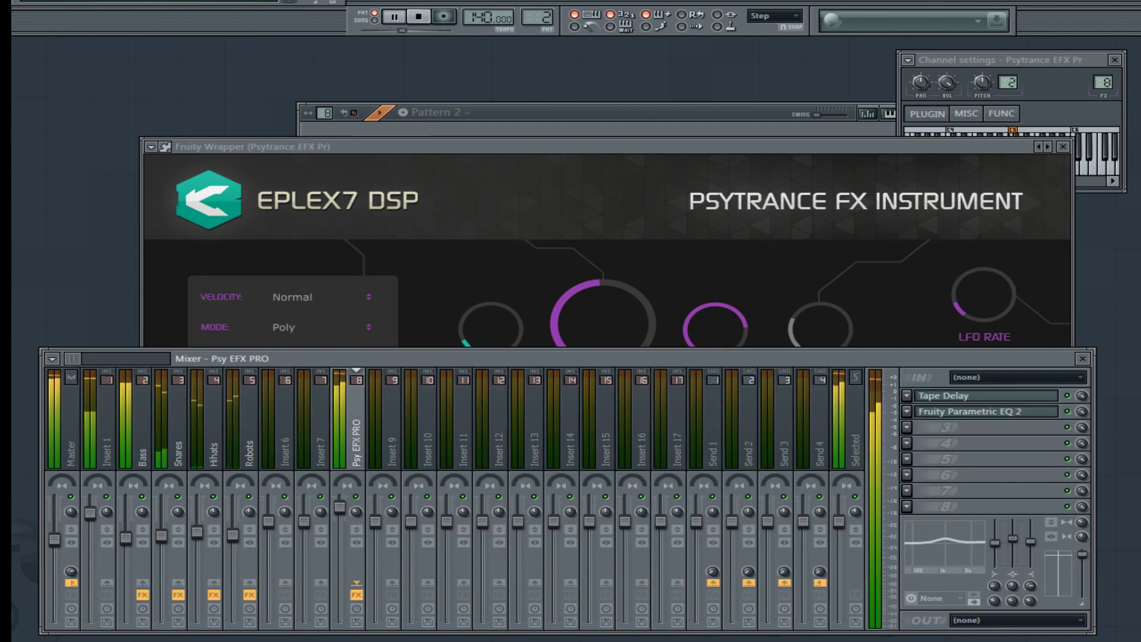
drag(1013, 587, 1013, 620)
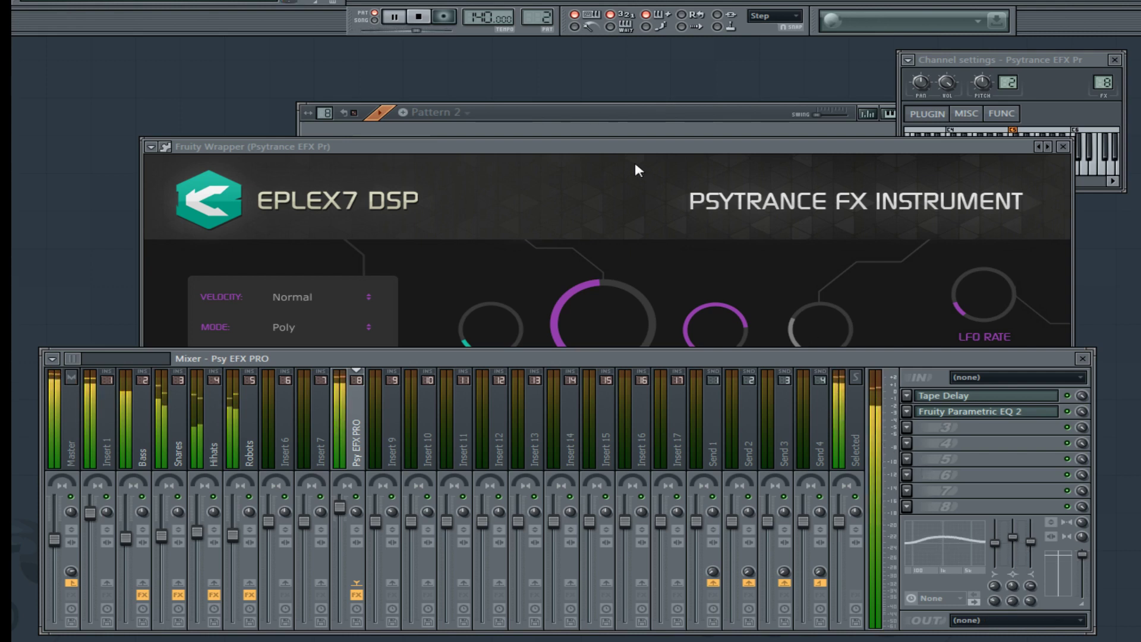
click(646, 173)
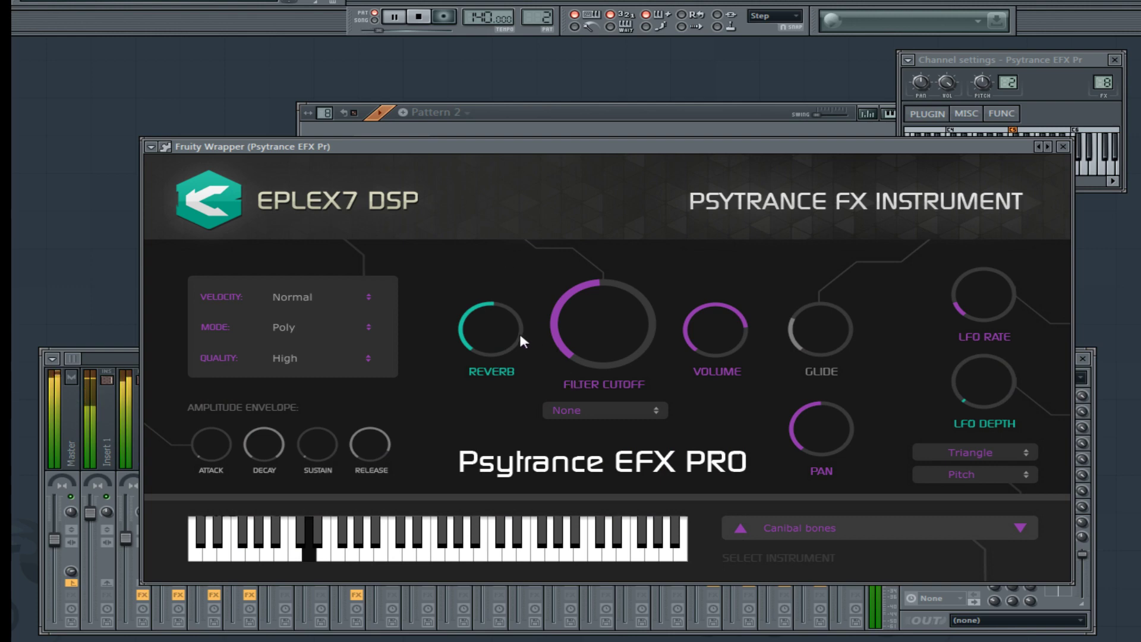
Load the Classic twist preset and bring the mid EQ band of the Psy EFX PRO mixer track back to flat.
click(1021, 527)
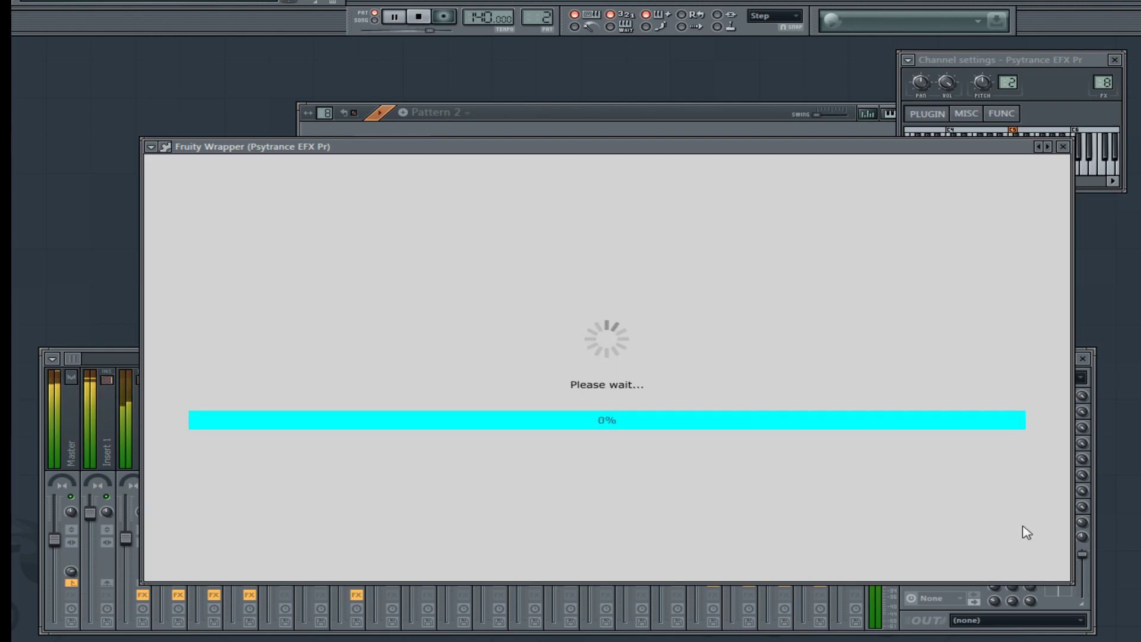
click(1004, 583)
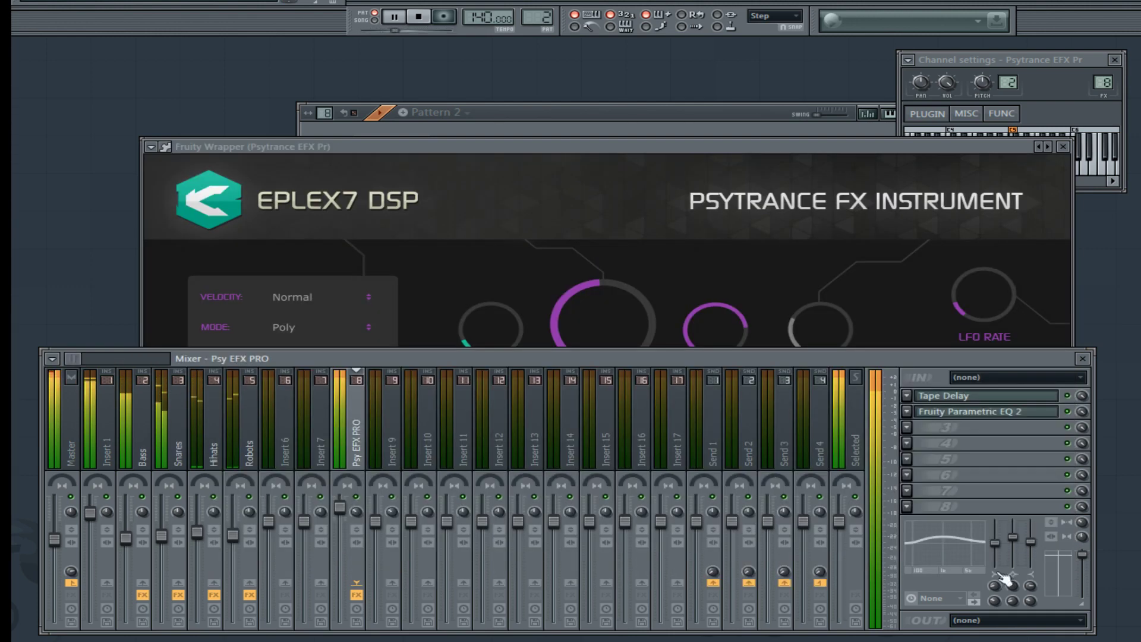
drag(1017, 539, 1020, 544)
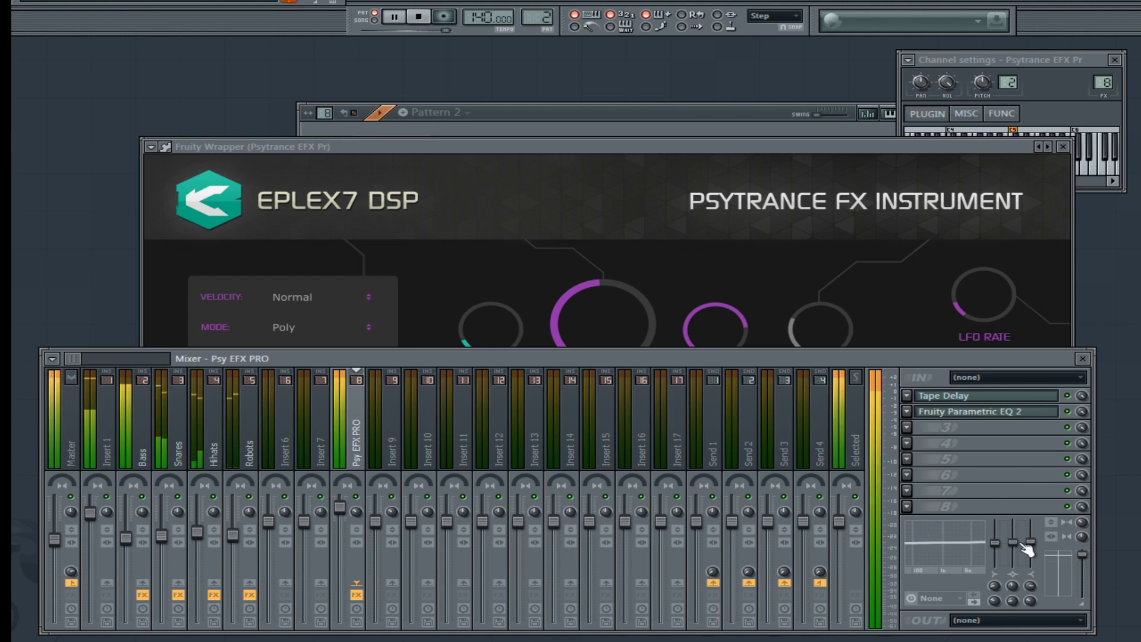
click(649, 164)
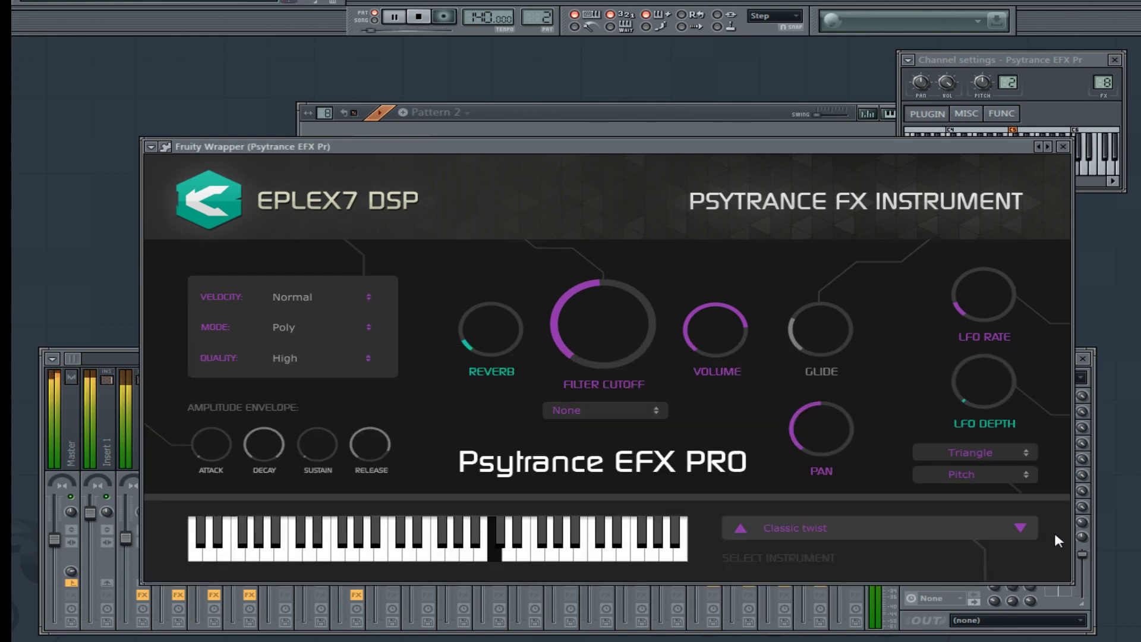
Audition the presets Comet down, Cosmic blip and Cosmic flash, routing Cosmic blip to mixer insert 9 and Cosmic flash to insert 8.
click(1020, 527)
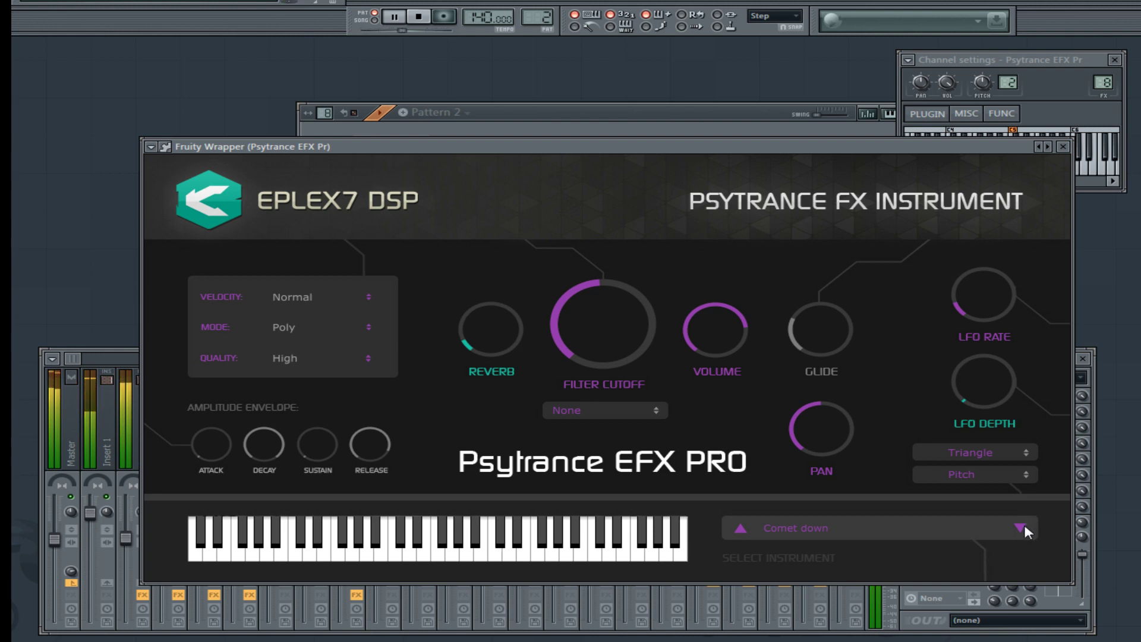
click(1024, 525)
drag(1113, 75, 1104, 77)
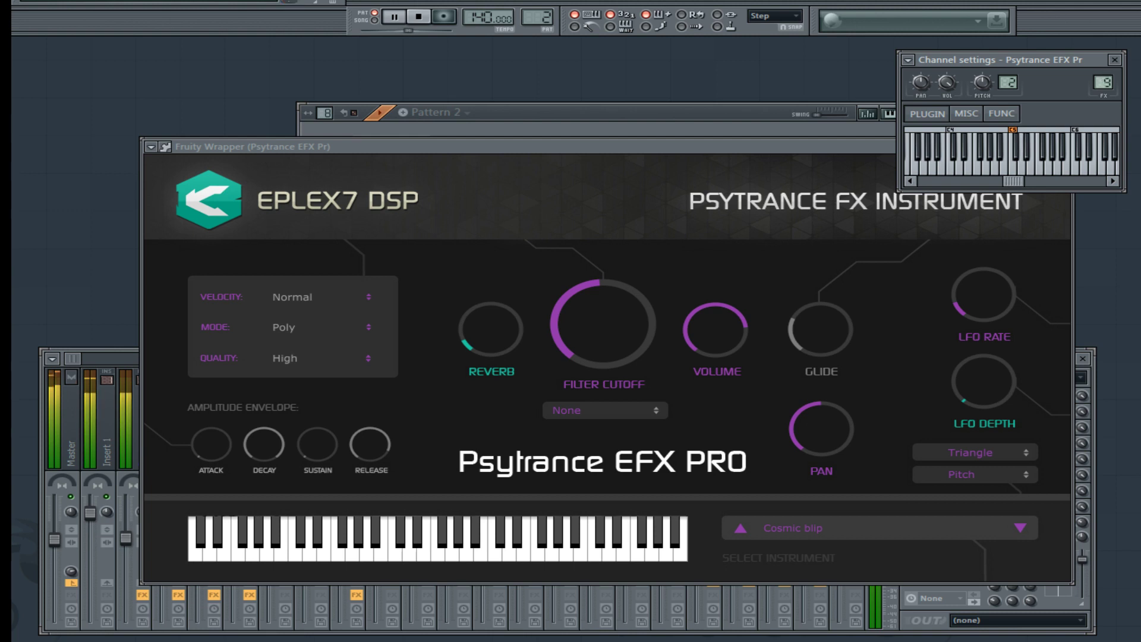
click(1019, 527)
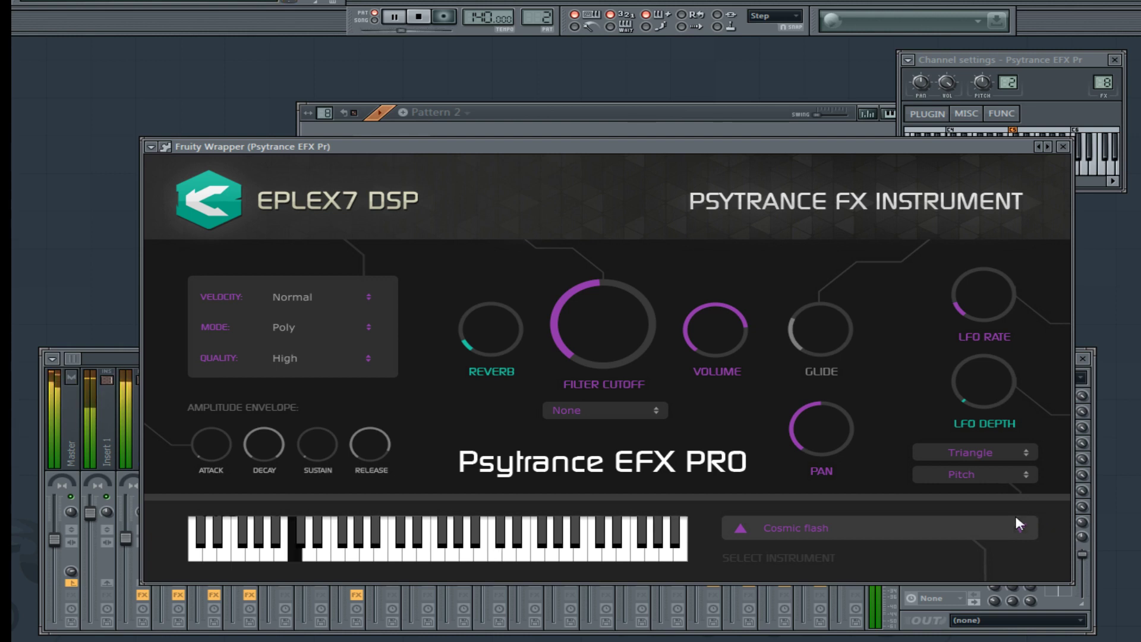
Load the D-Arch Voice preset and adjust the mid and high EQ bands of the Psy EFX PRO mixer track.
click(936, 529)
click(468, 294)
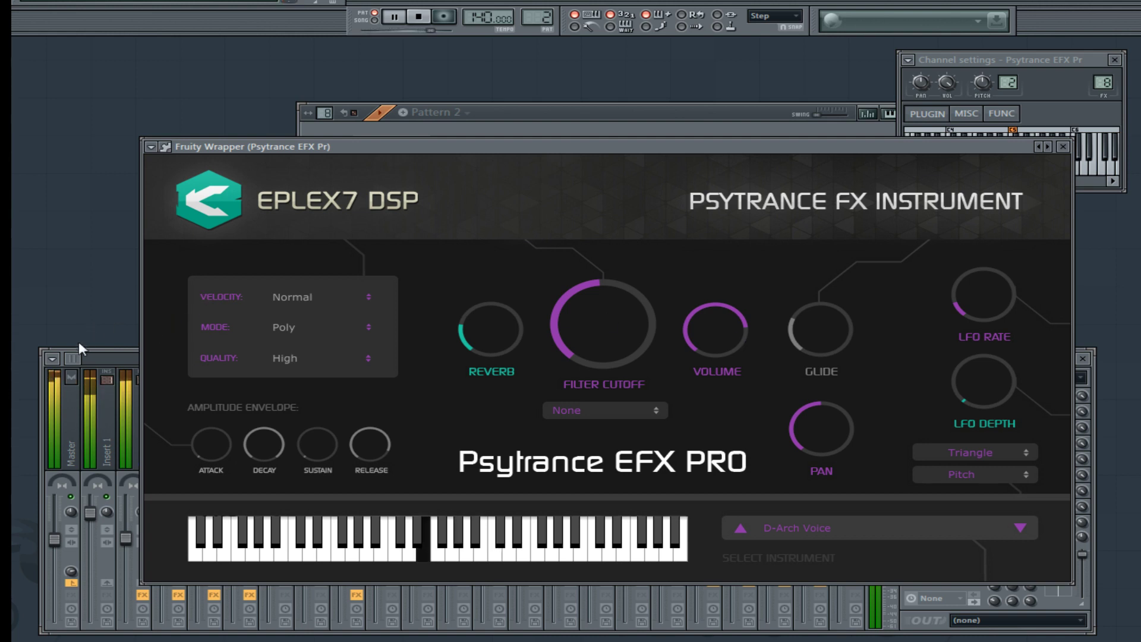
click(80, 358)
drag(1038, 543, 1036, 531)
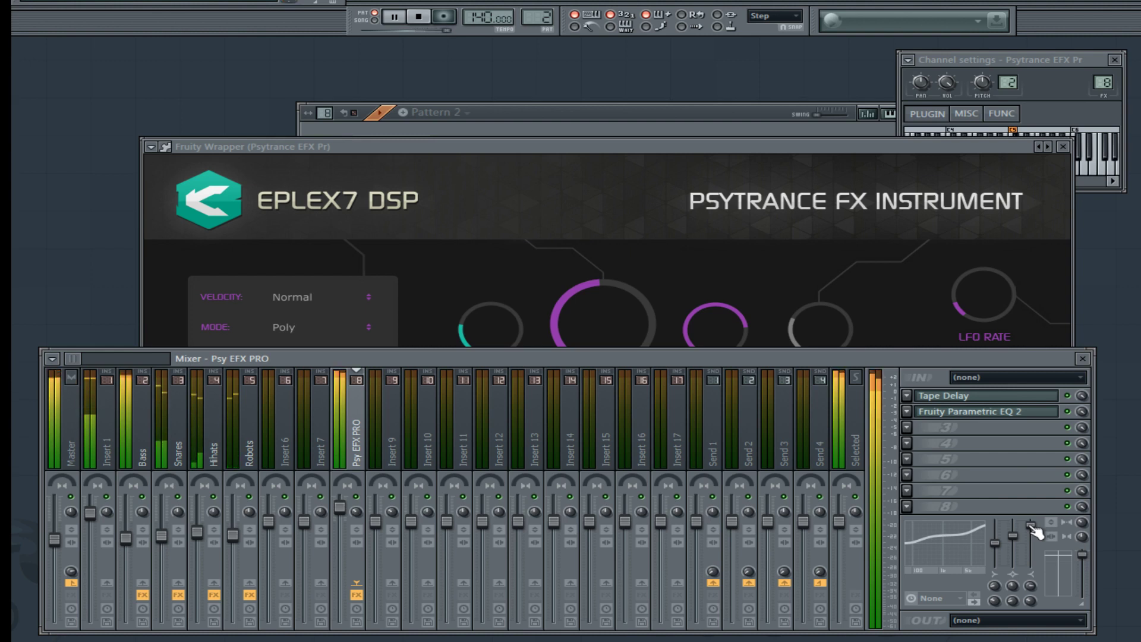
mouse_move(1012, 535)
mouse_down()
mouse_move(1031, 528)
mouse_move(1031, 541)
mouse_up()
click(1047, 317)
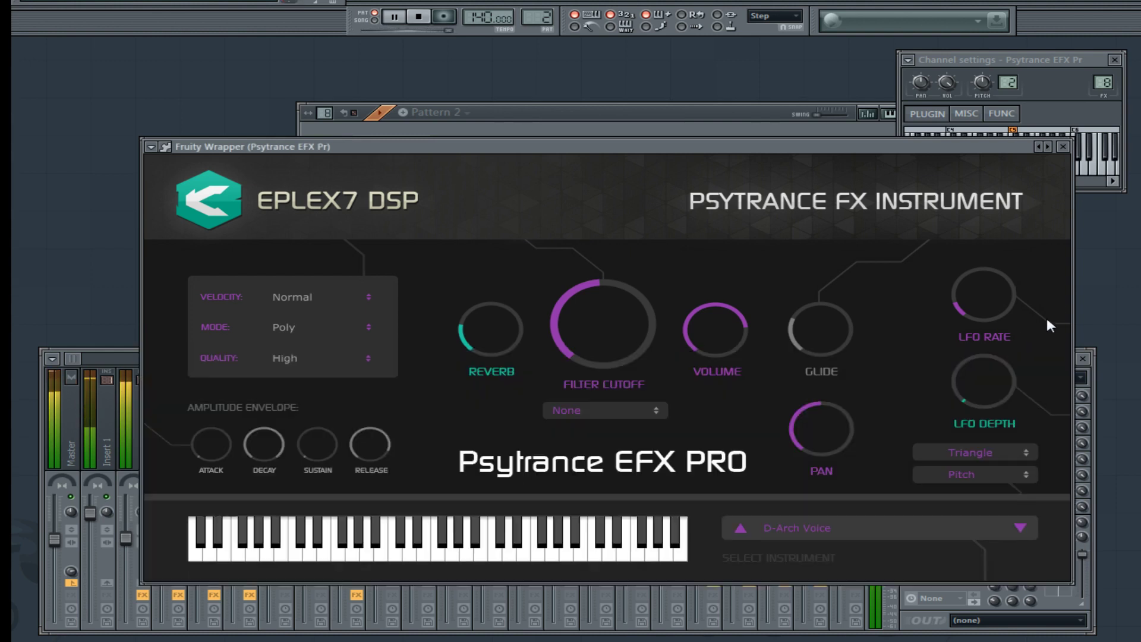
Audition the Dark galaxy preset, switch playback to Pattern 3, and load the Dark hit preset.
click(1026, 525)
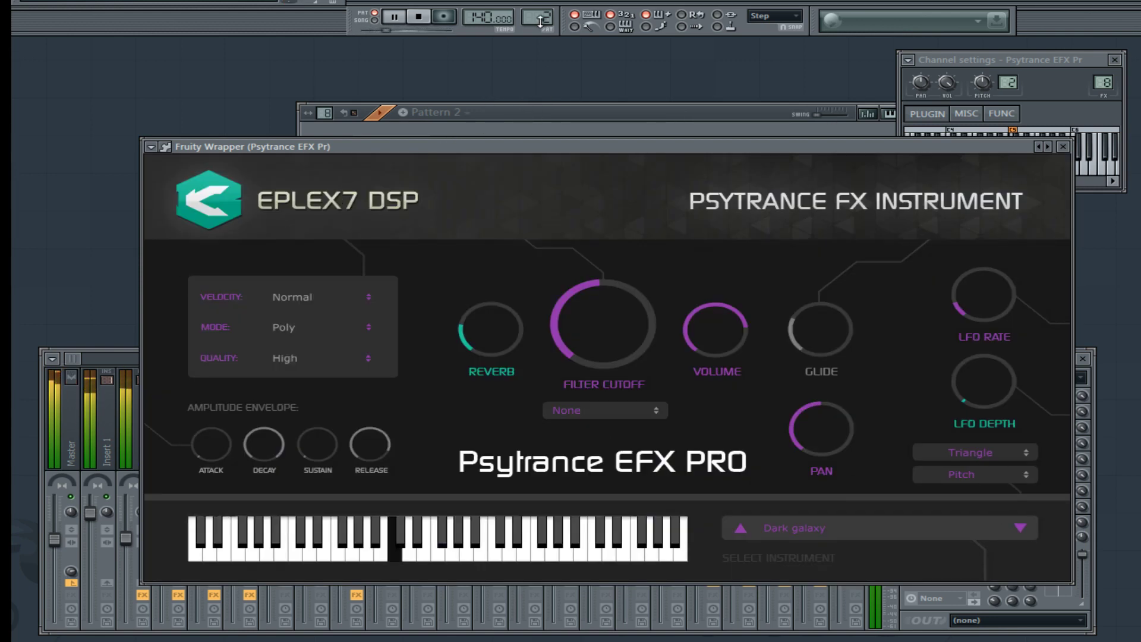
drag(533, 15, 532, 9)
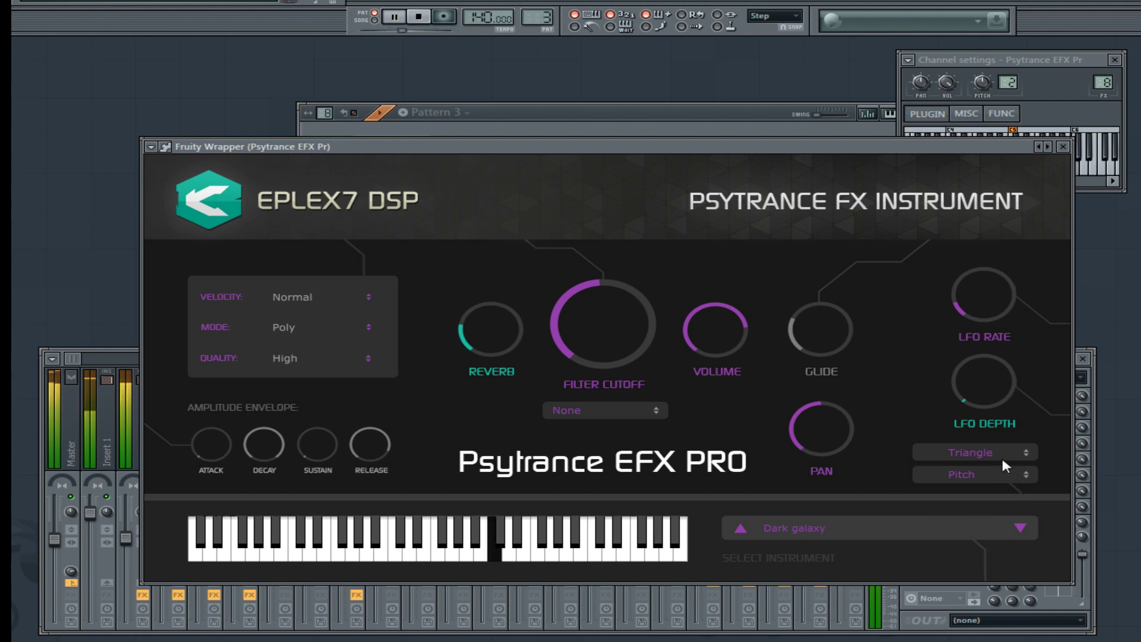
click(1025, 527)
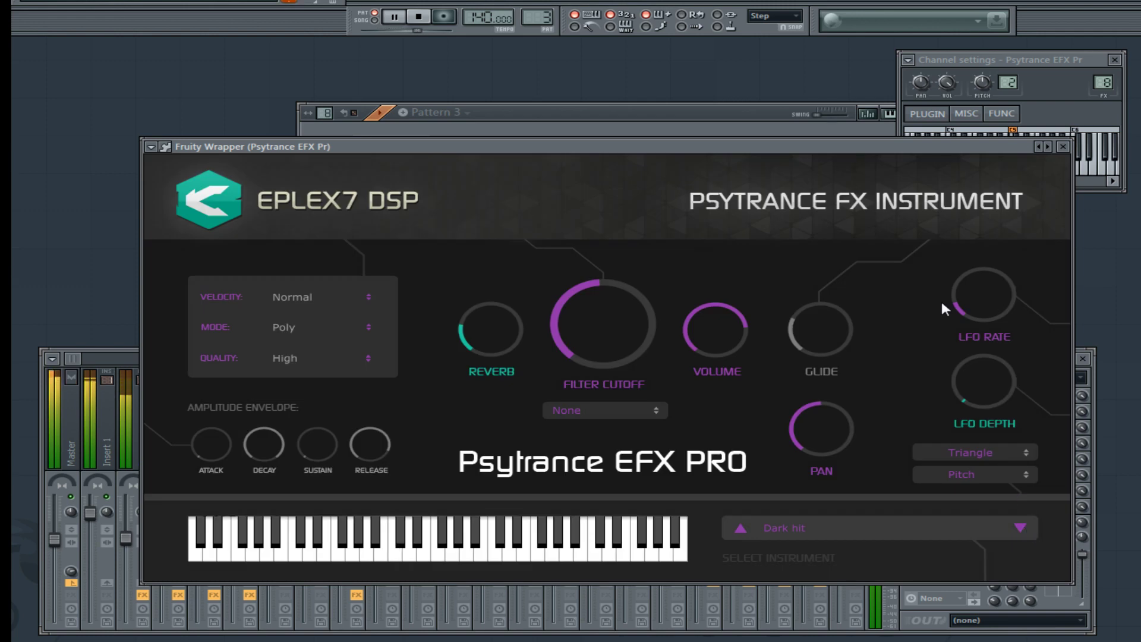
Play Dark hit over Pattern 1 with the reverb turned fully up, a High Pass filter and a varied cutoff.
drag(544, 19, 544, 12)
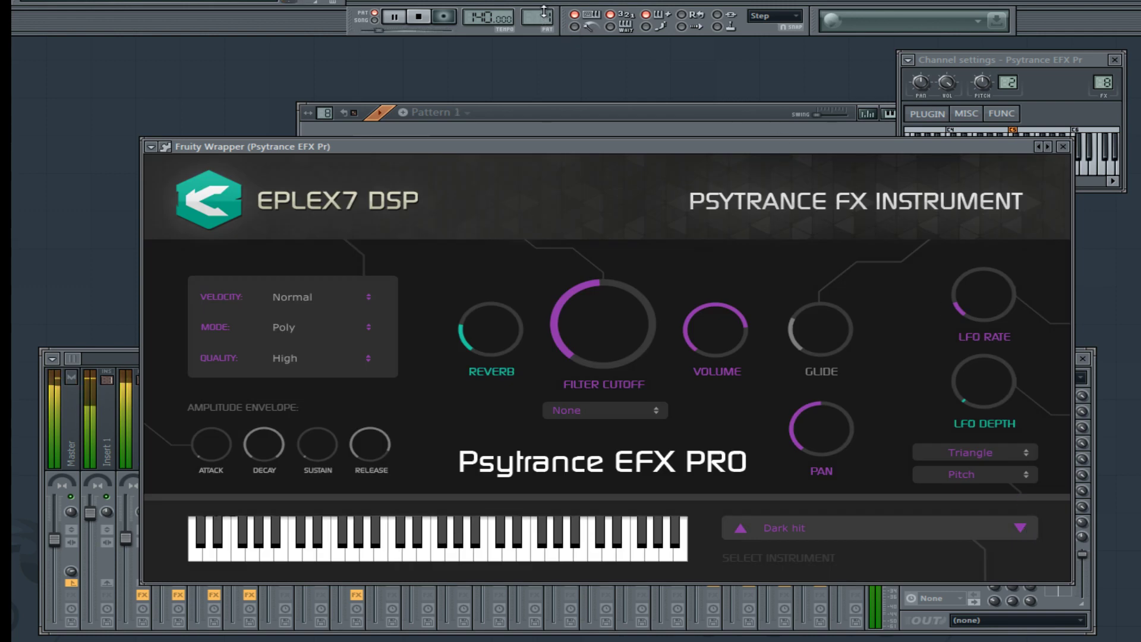
drag(490, 329, 476, 270)
click(600, 411)
click(601, 452)
mouse_move(594, 332)
mouse_down()
mouse_move(592, 368)
mouse_move(607, 342)
mouse_move(614, 396)
mouse_move(611, 342)
mouse_up()
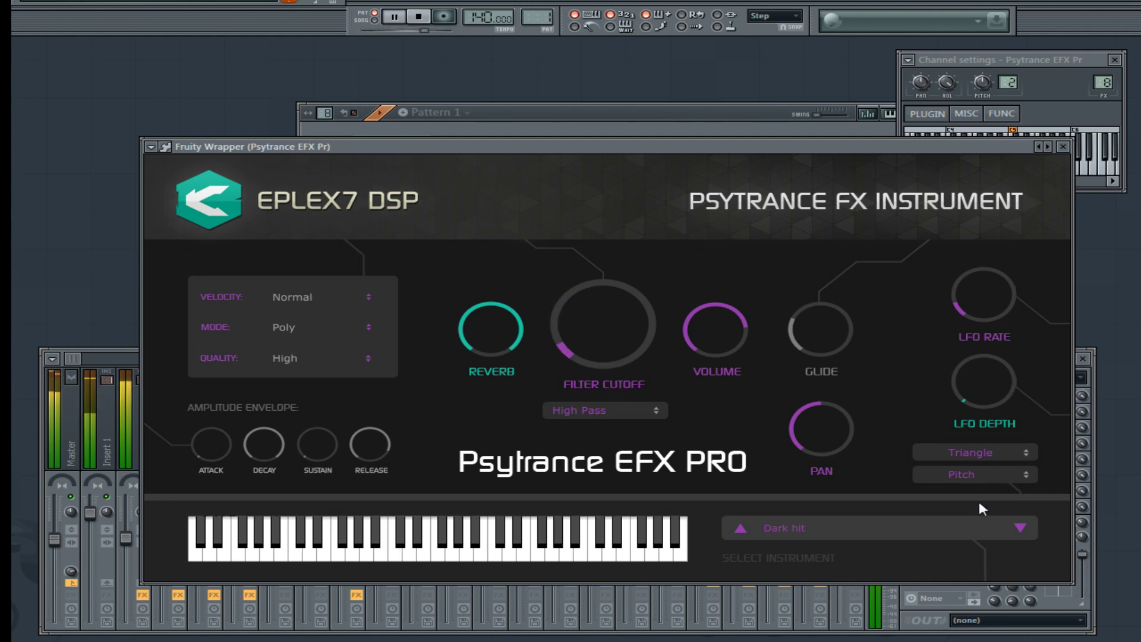
Load the Dark skrets preset and apply a Low Pass filter with a lowered cutoff.
click(1020, 528)
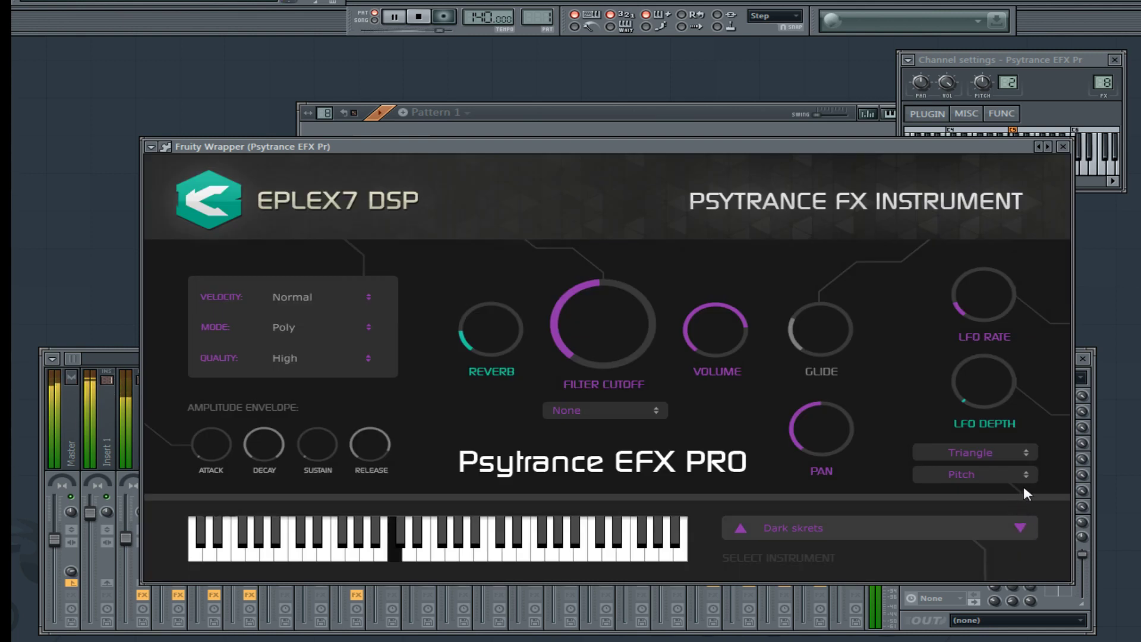
click(560, 408)
click(574, 438)
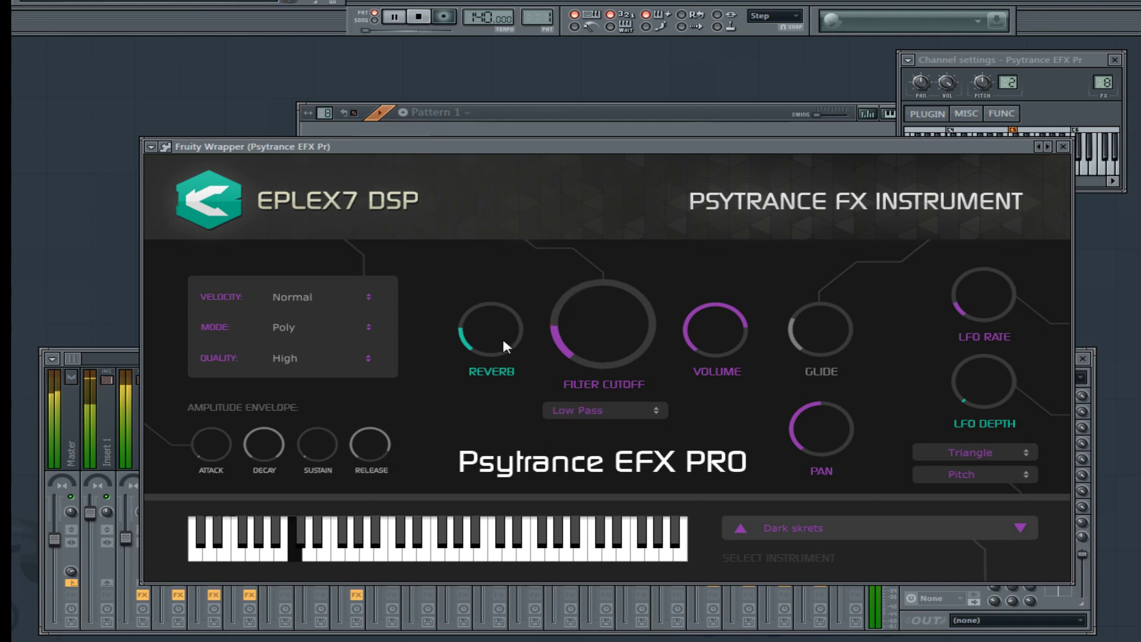
Audition the presets Deep noise up and Down.
click(1024, 527)
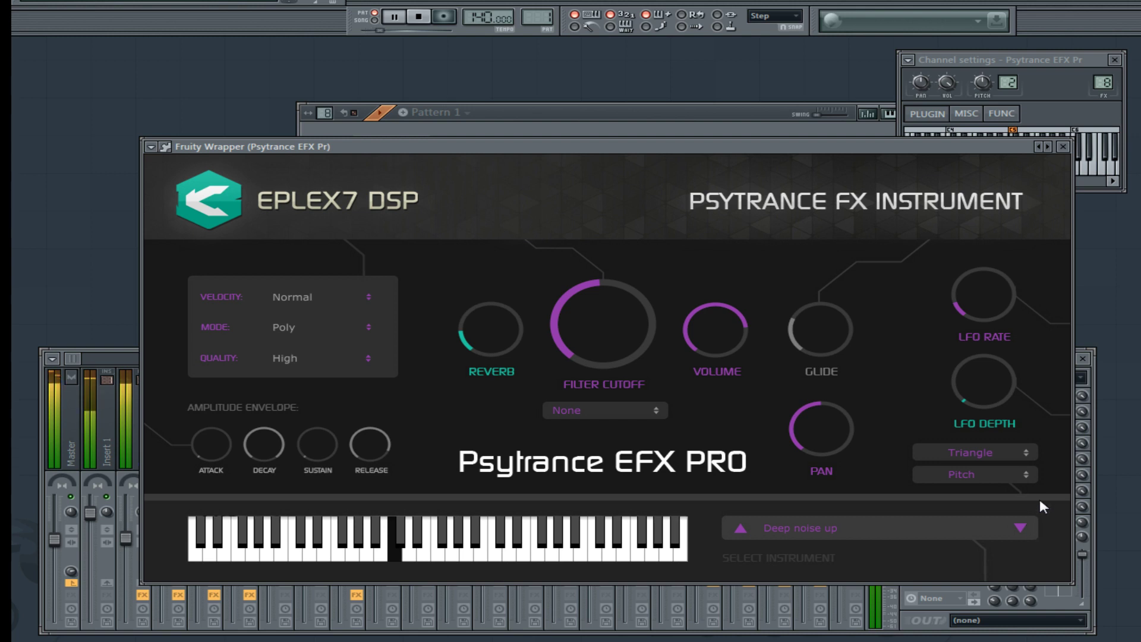
click(1022, 527)
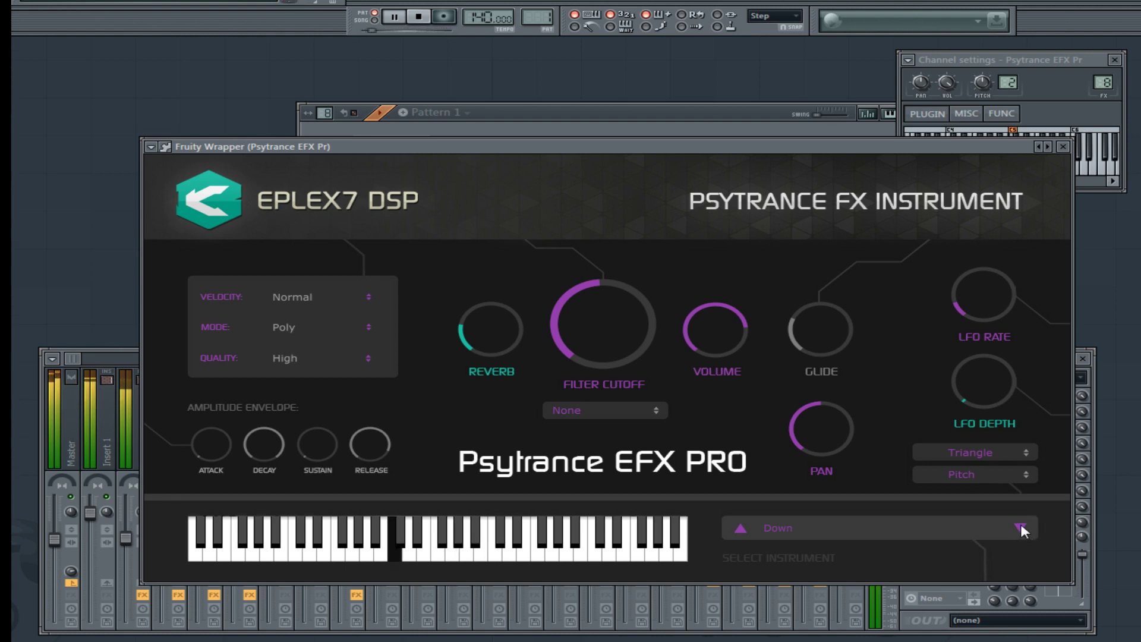
Audition the presets Downtwist with raised LFO rate and depth, Elektron, Elektrostatik hit, Engine start and Entity.
click(1021, 525)
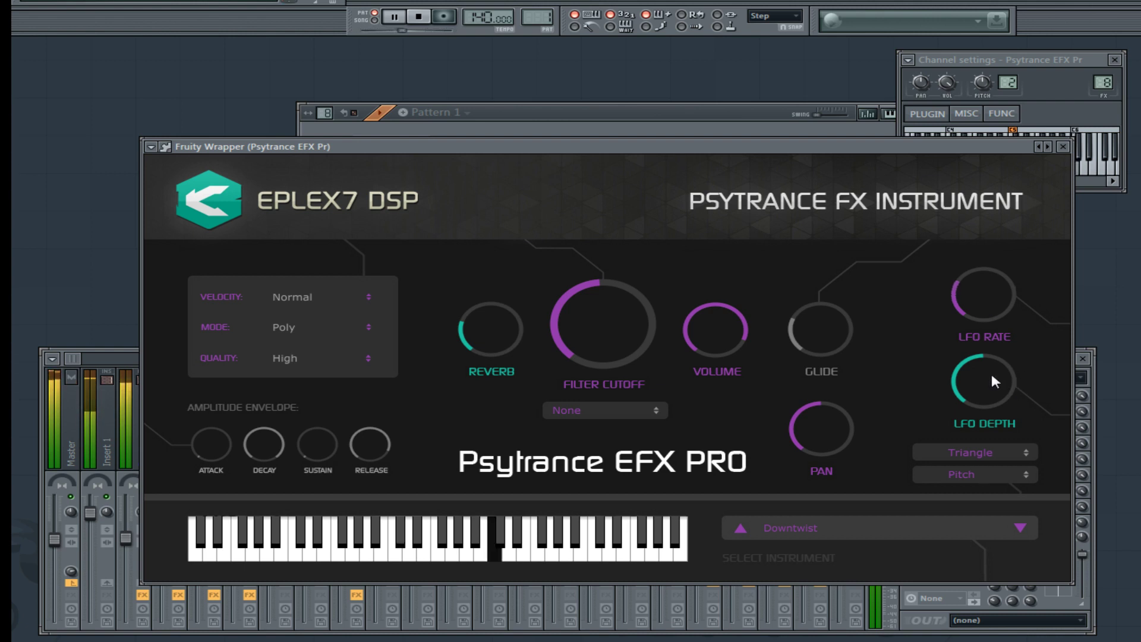
click(1021, 526)
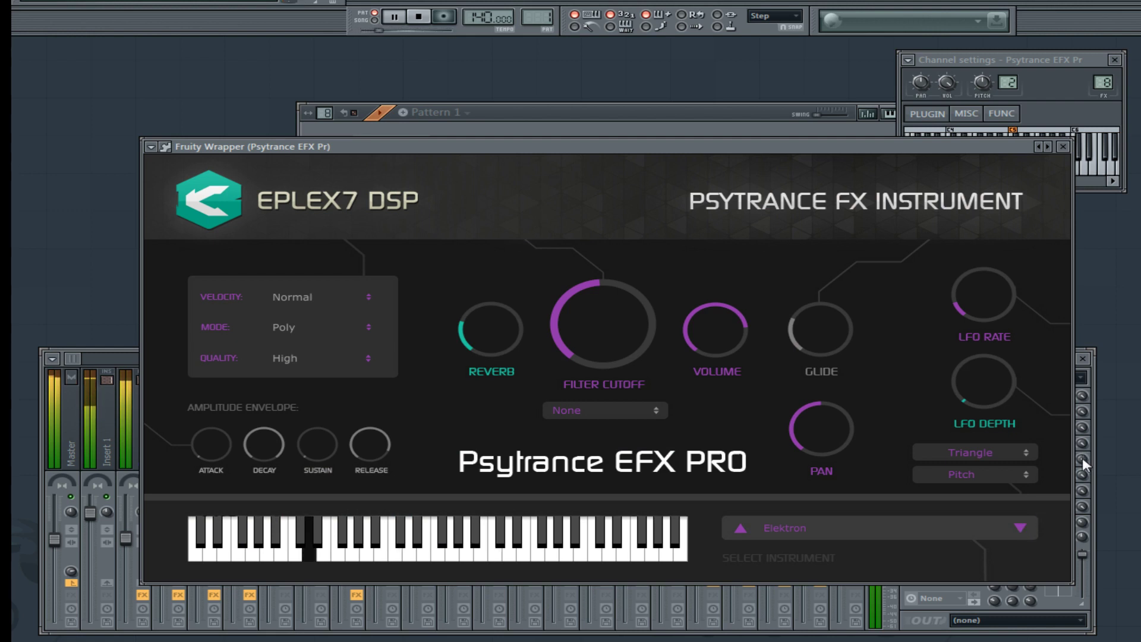
click(1020, 528)
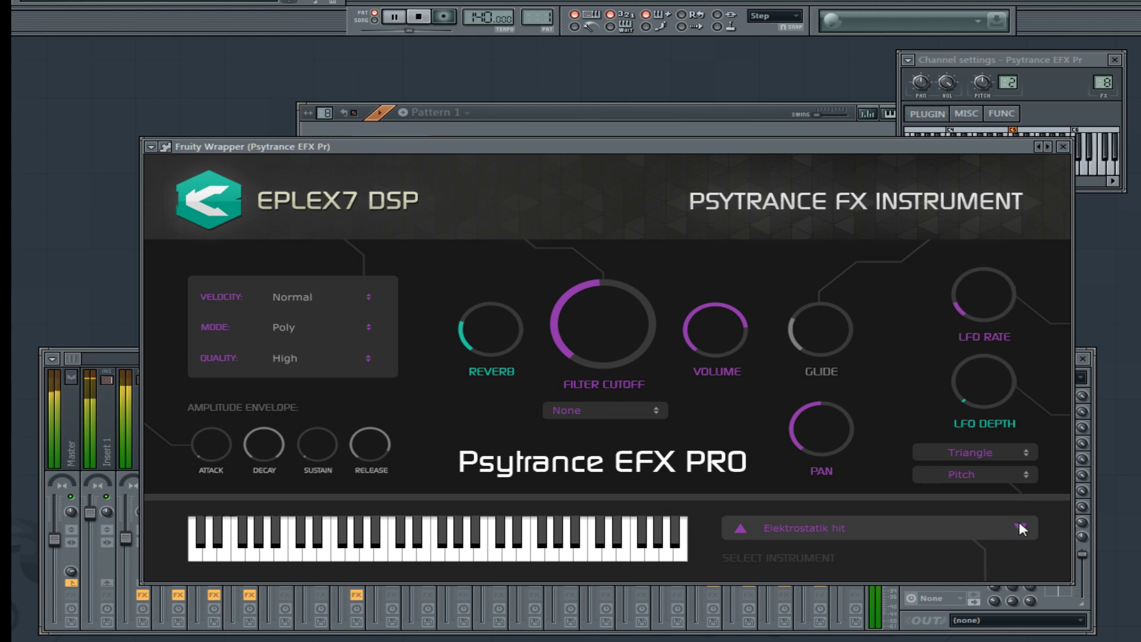
click(1020, 526)
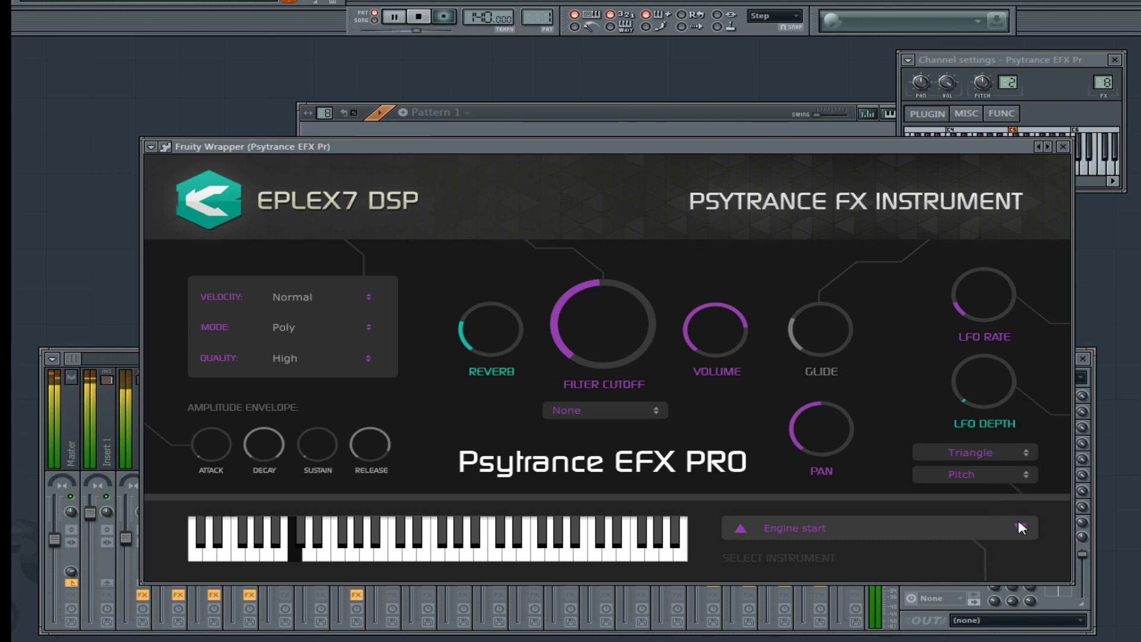
click(1019, 523)
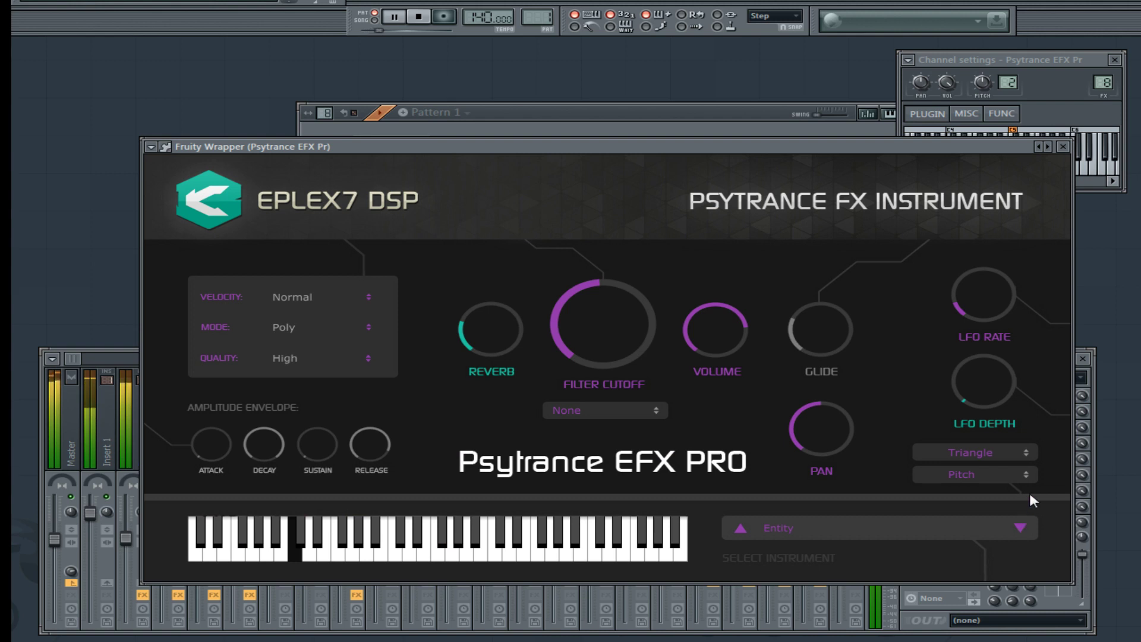
Slightly raise the middle EQ band of the Psy EFX PRO mixer track and return to the plugin window.
click(71, 353)
drag(1012, 543, 1012, 538)
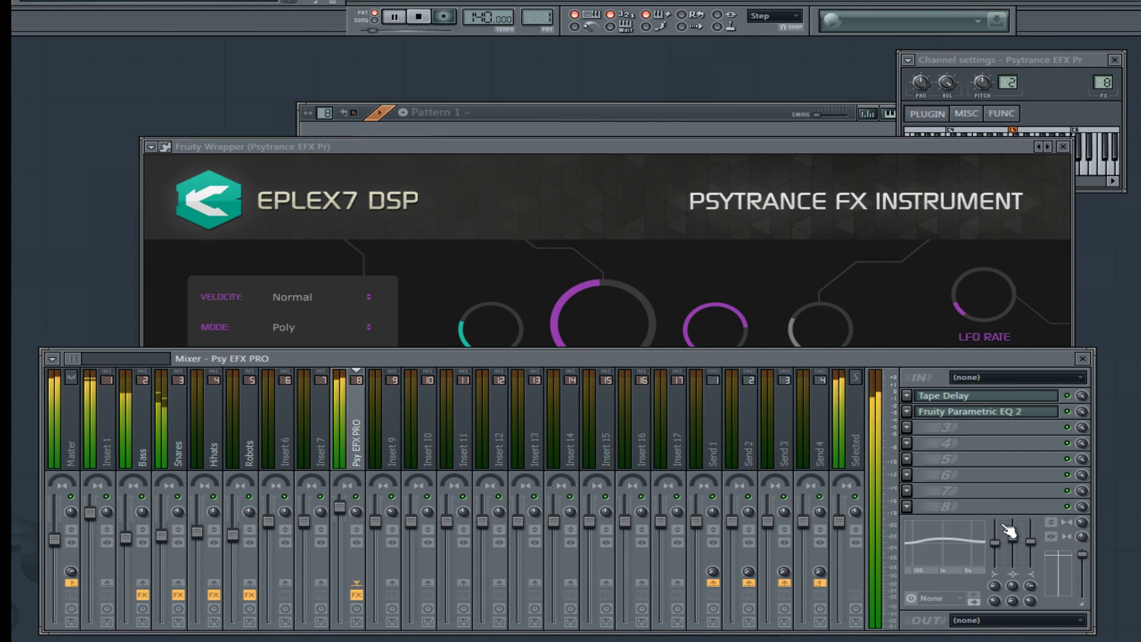
click(764, 155)
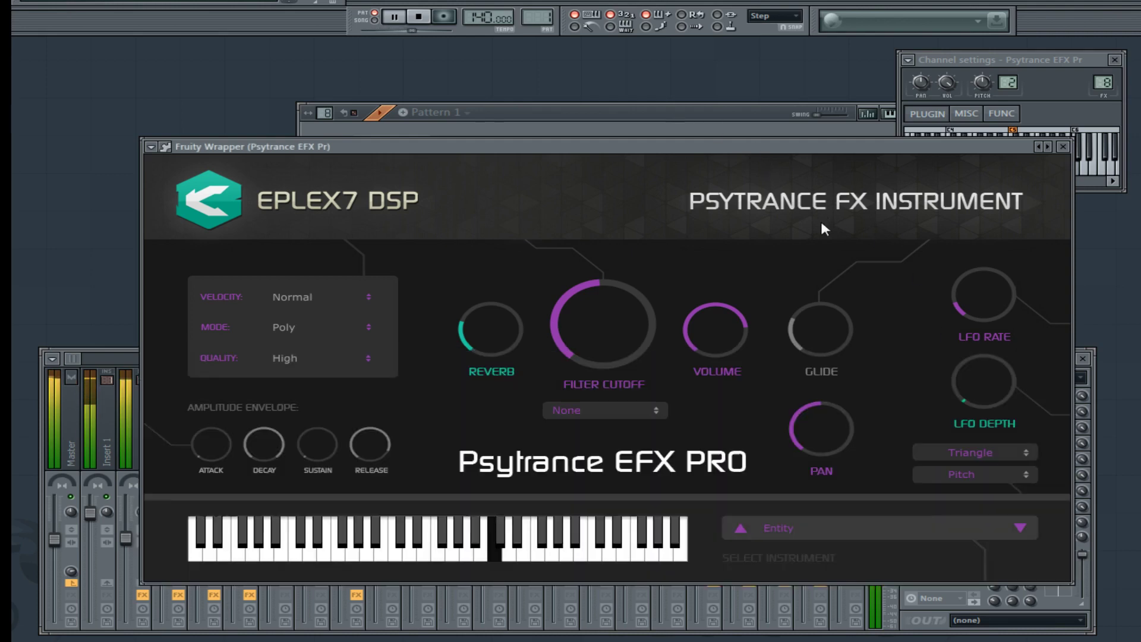
Load the Fat morph preset and switch playback to Pattern 3.
click(1020, 526)
click(1020, 528)
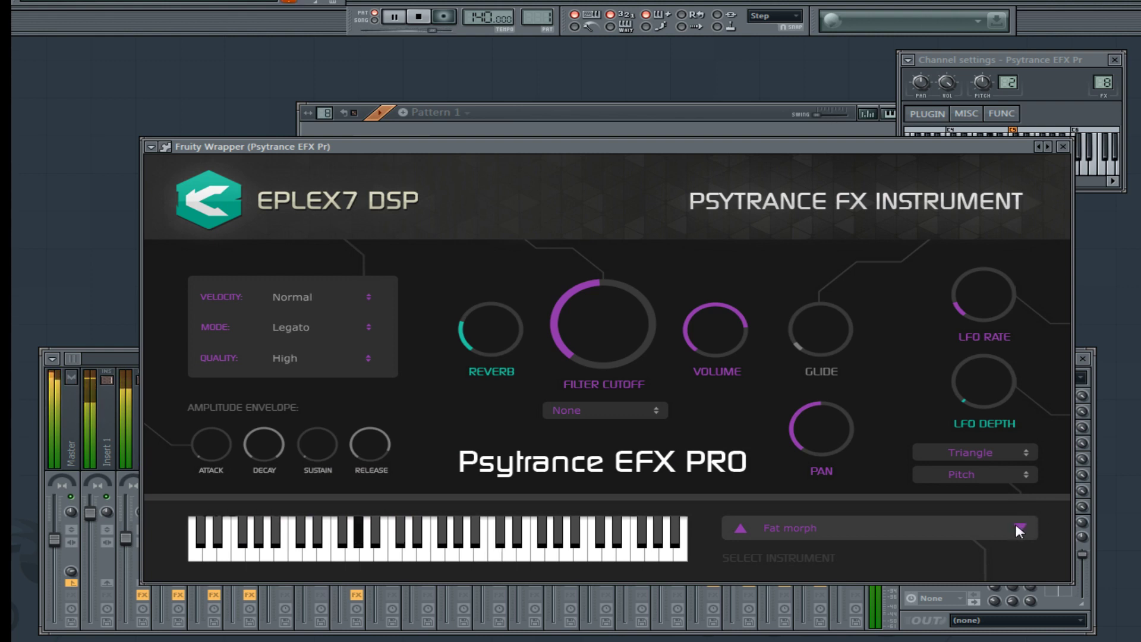
click(543, 18)
click(585, 53)
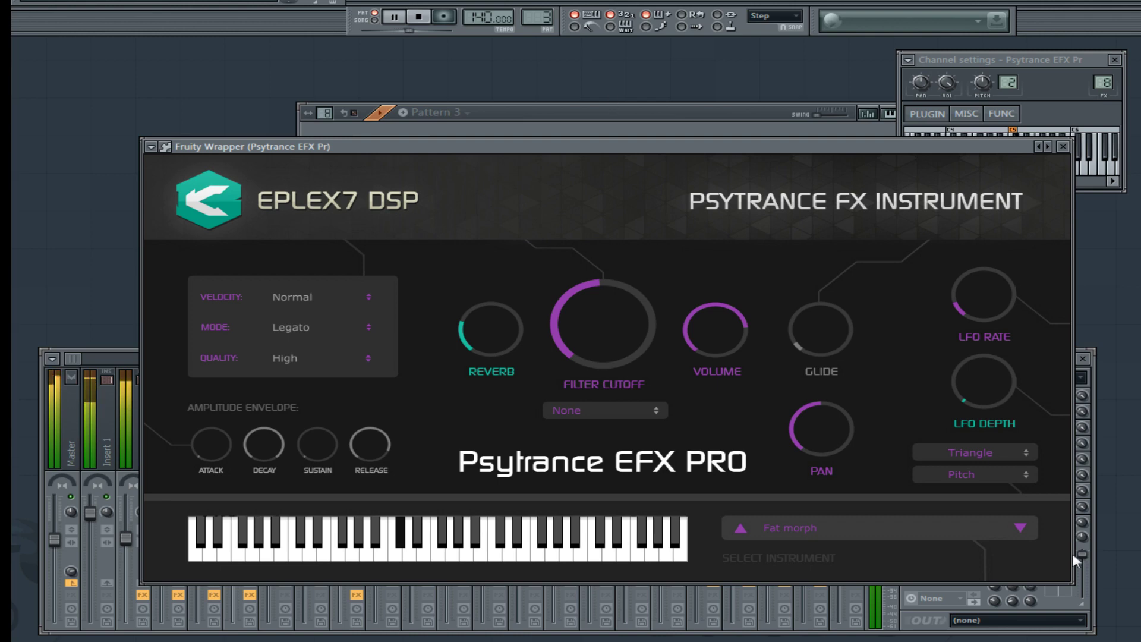
Audition Fat sub bomb, load Filtred gnomes organic, and switch playback to Pattern 1.
click(1019, 527)
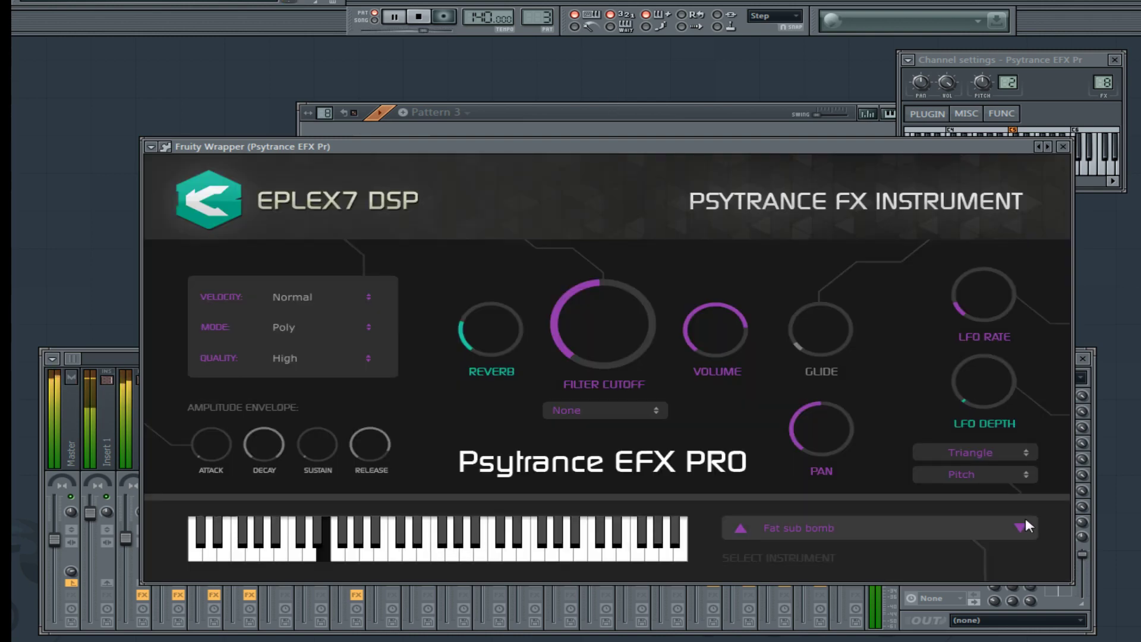
click(1025, 521)
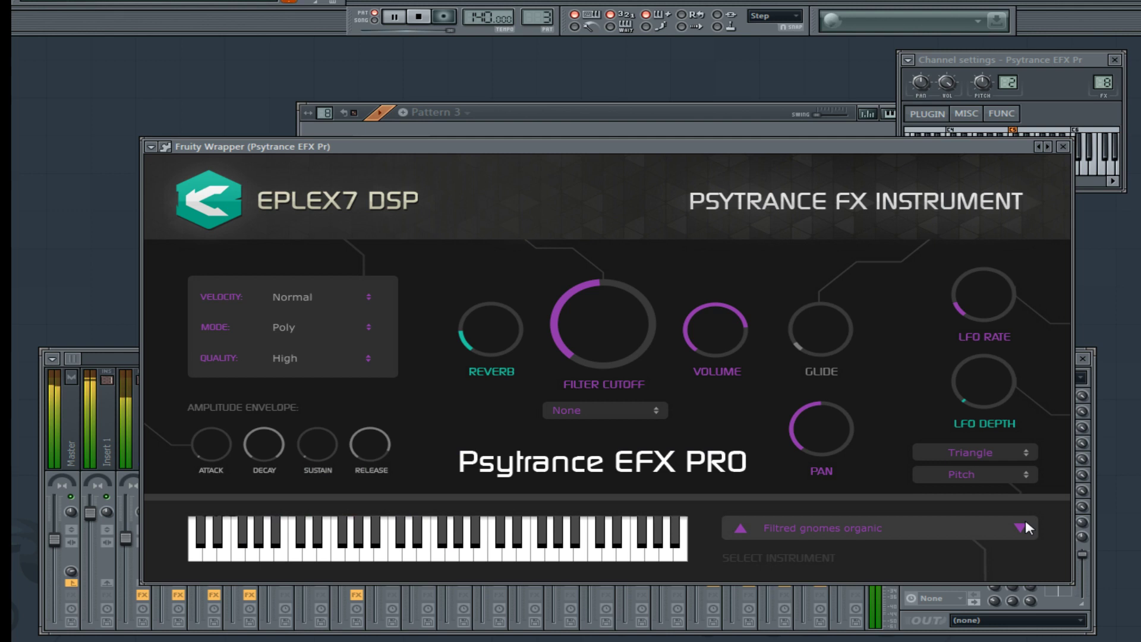
click(537, 17)
click(564, 22)
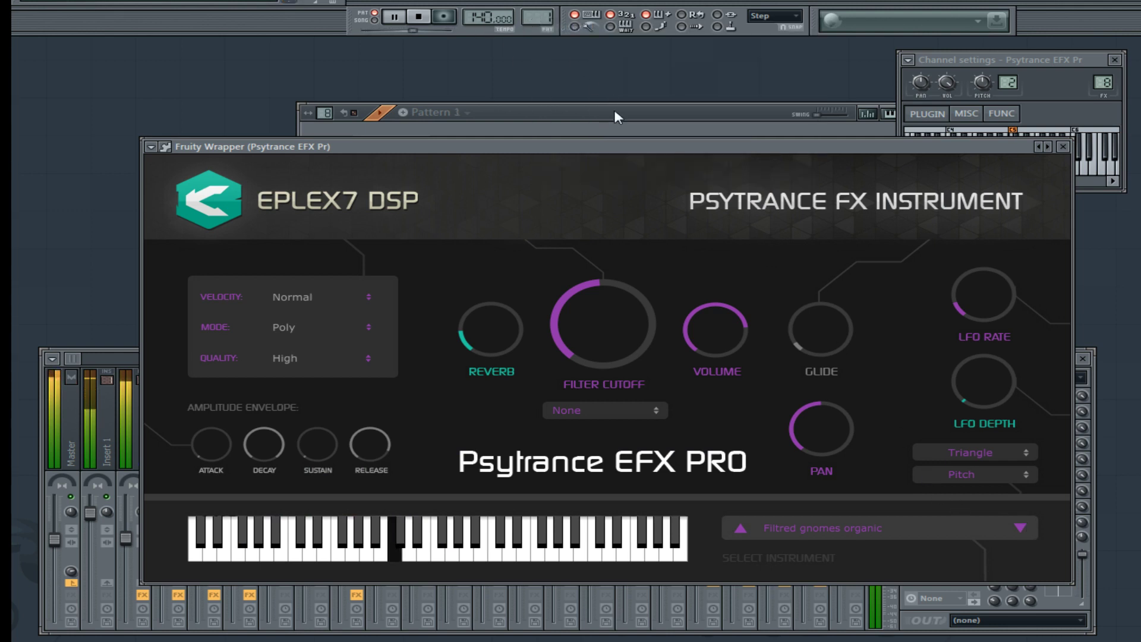
Audition the presets Filtred gnomes, Flame hit, Flash, Forest with aliens and Froglake.
click(1022, 528)
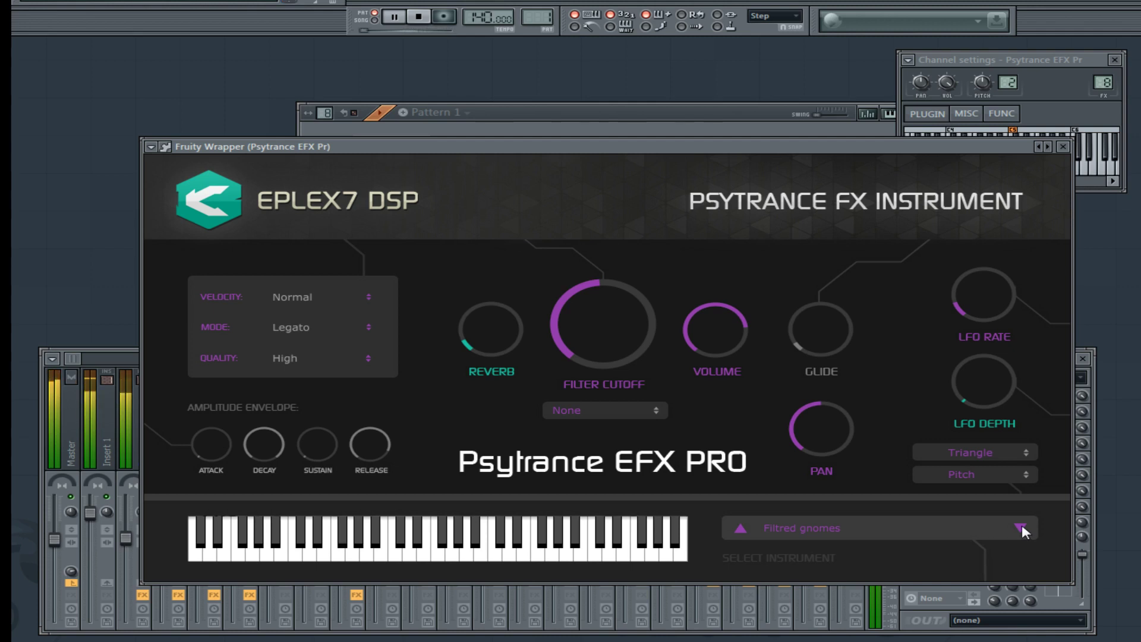
click(1020, 528)
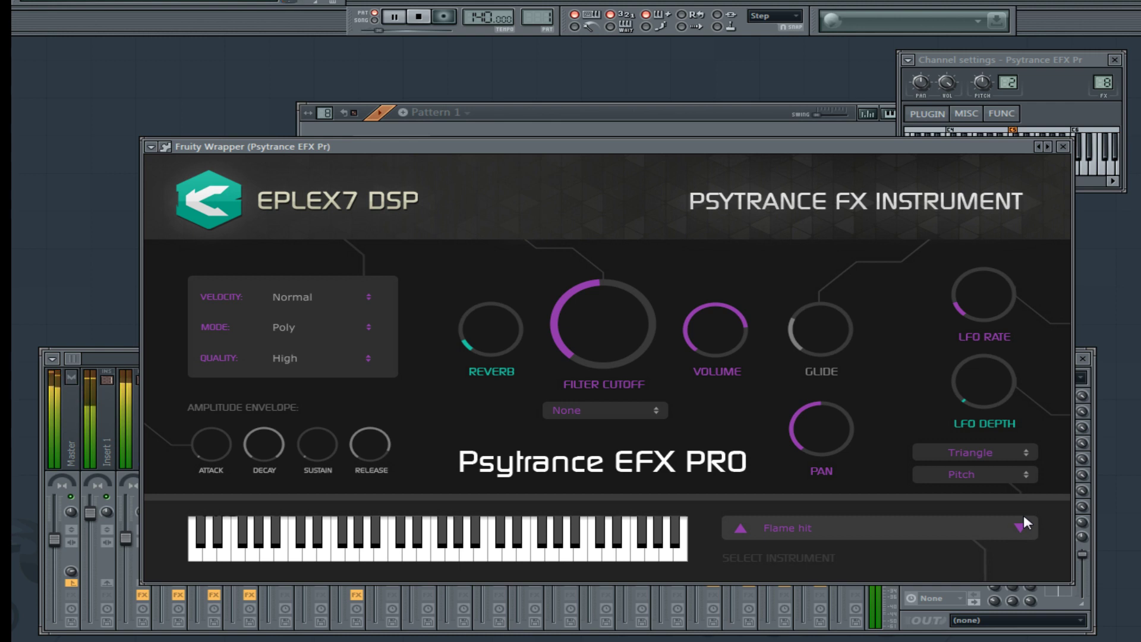
click(1023, 526)
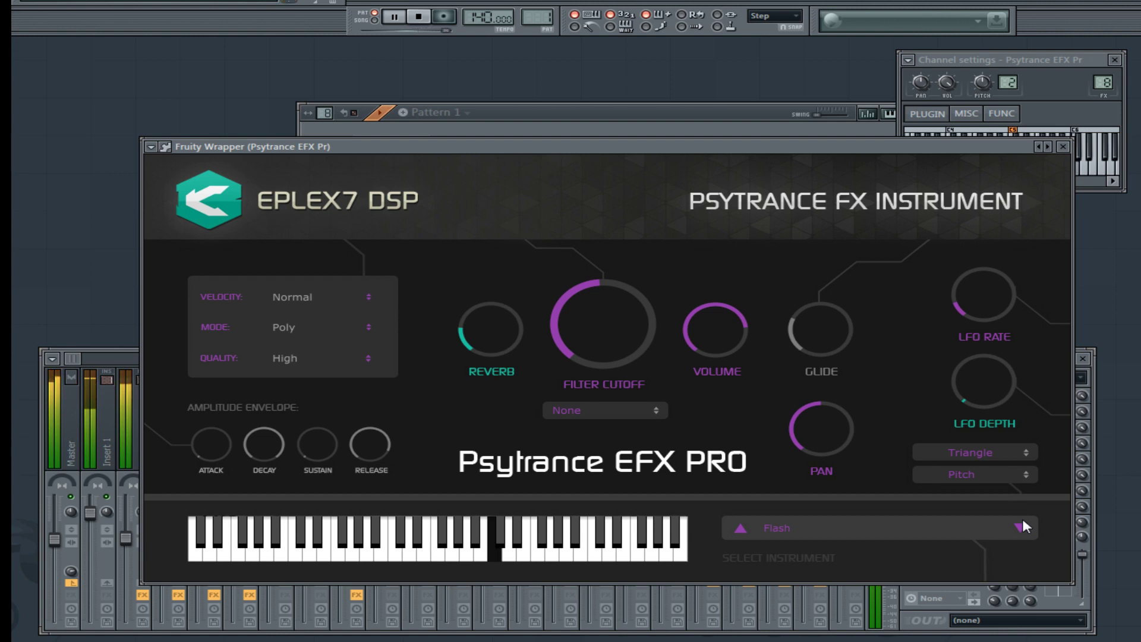
click(1021, 521)
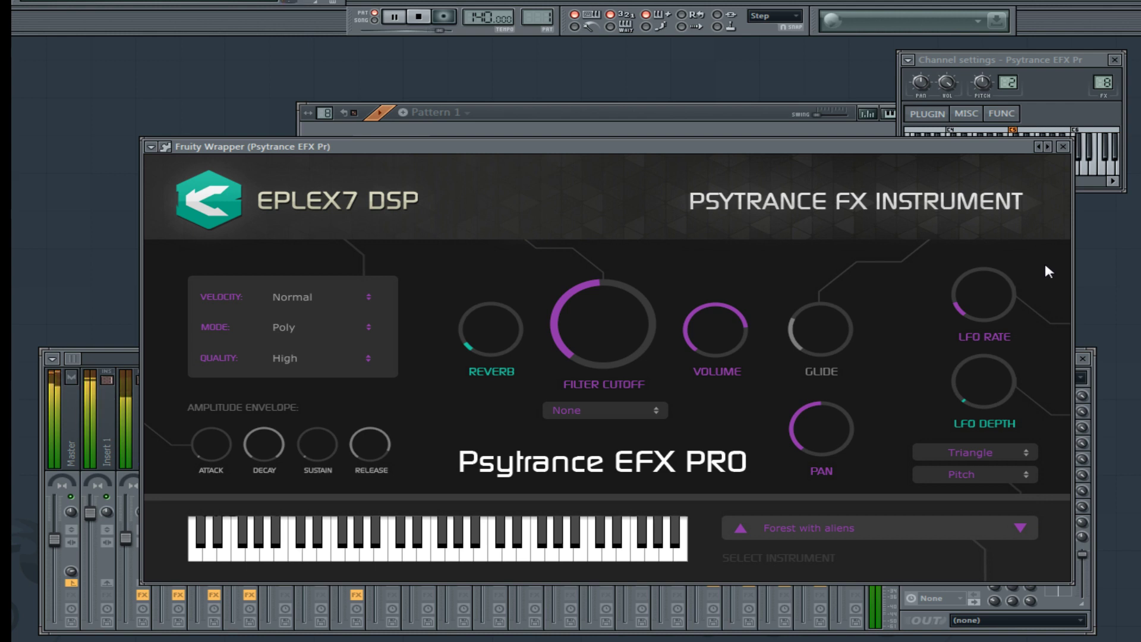
click(1026, 529)
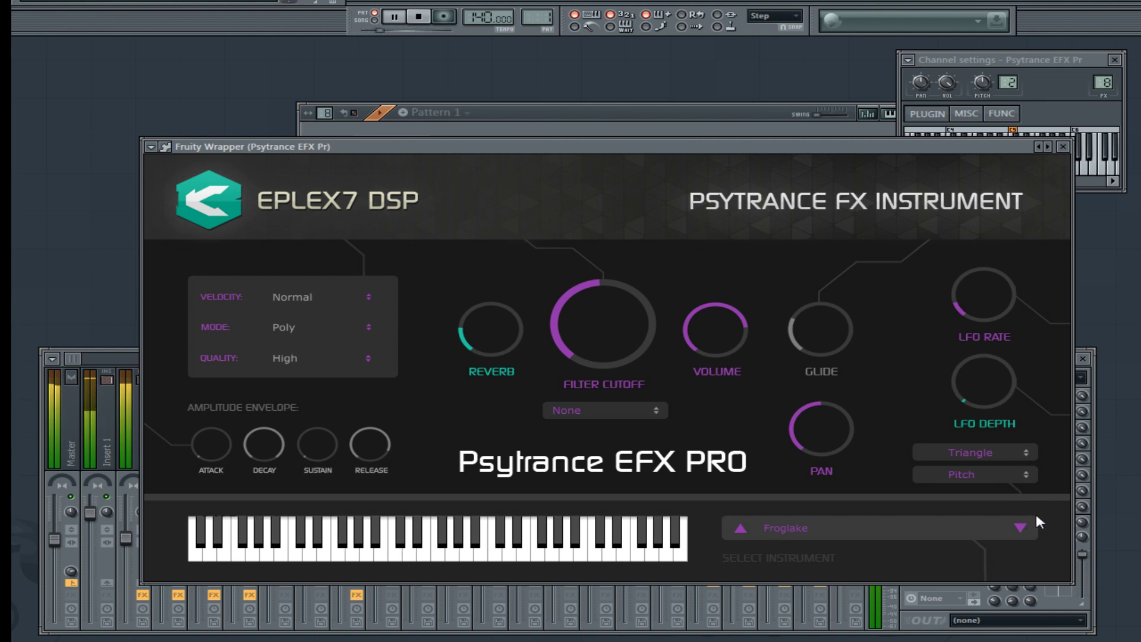
Load the Fullon vintage hit preset and route the plugin's channel to mixer track 9.
click(1028, 529)
click(1019, 526)
drag(1102, 82, 1102, 77)
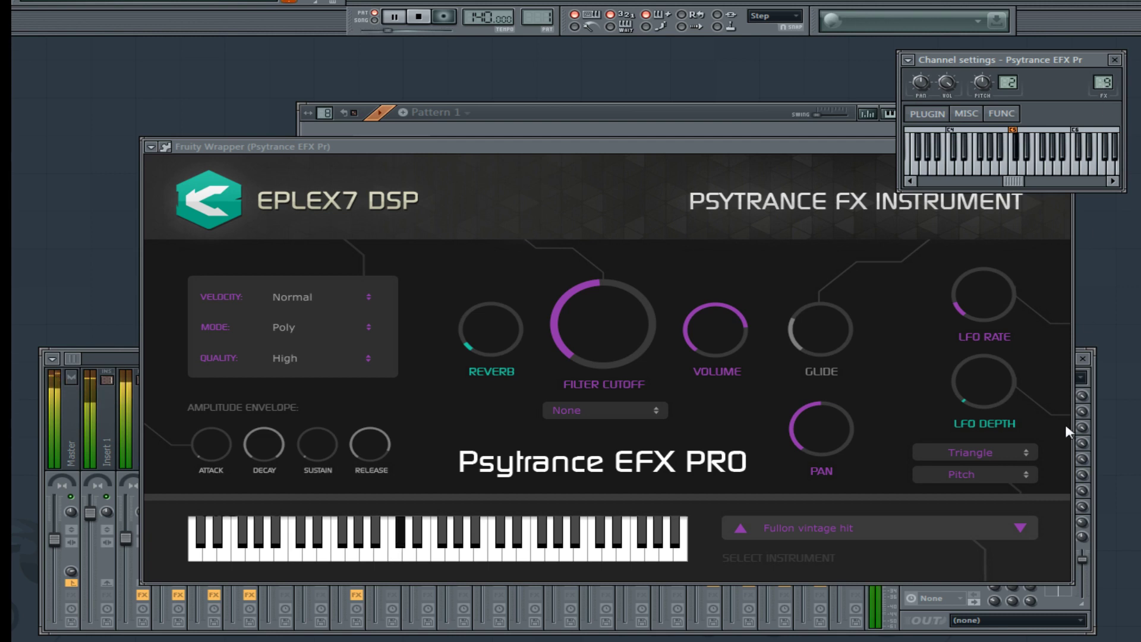
Audition Galaxy, load the Gate preset, and route the plugin's channel back to mixer track 8.
click(1021, 528)
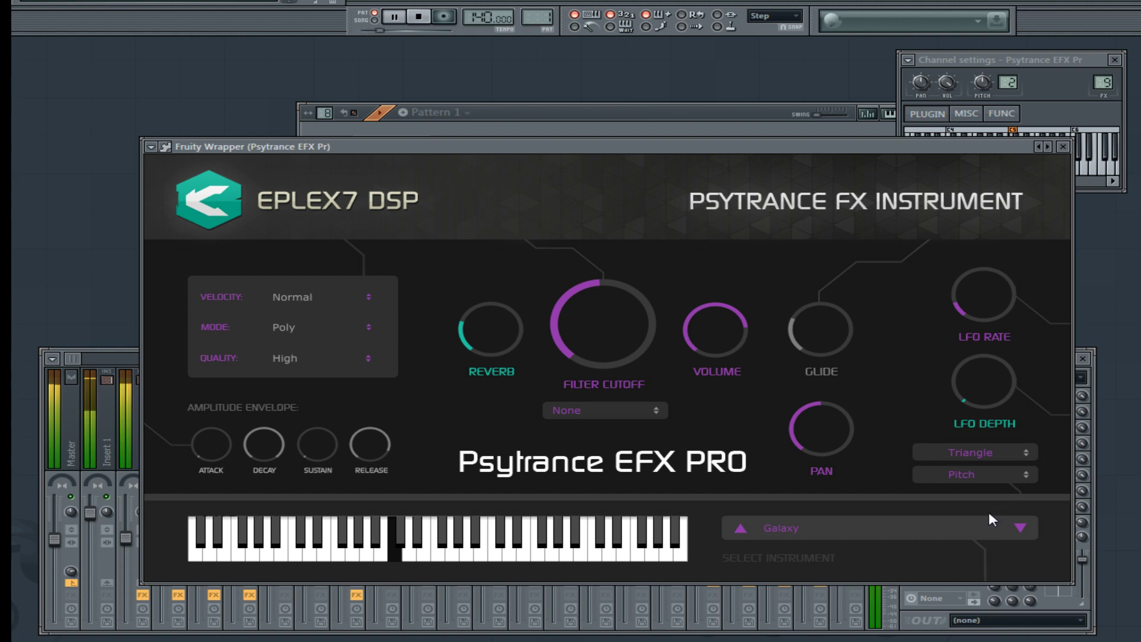
click(1021, 528)
click(1076, 86)
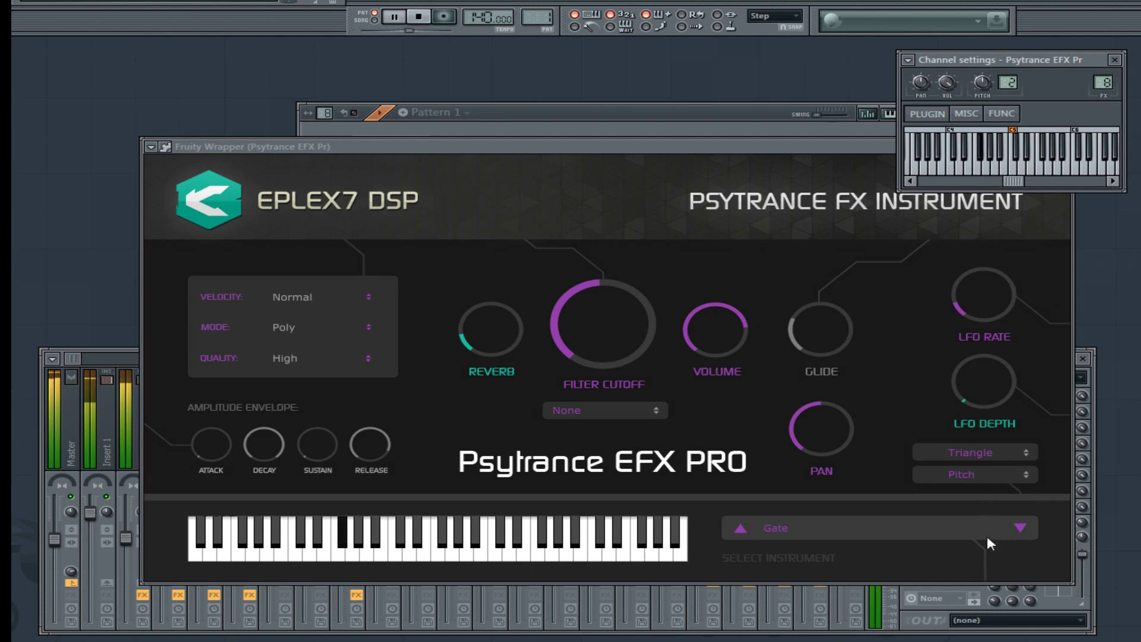
Audition the presets Growl, Guitarist, Gumijuice down, Gumijuice and Gumilaser.
click(1022, 528)
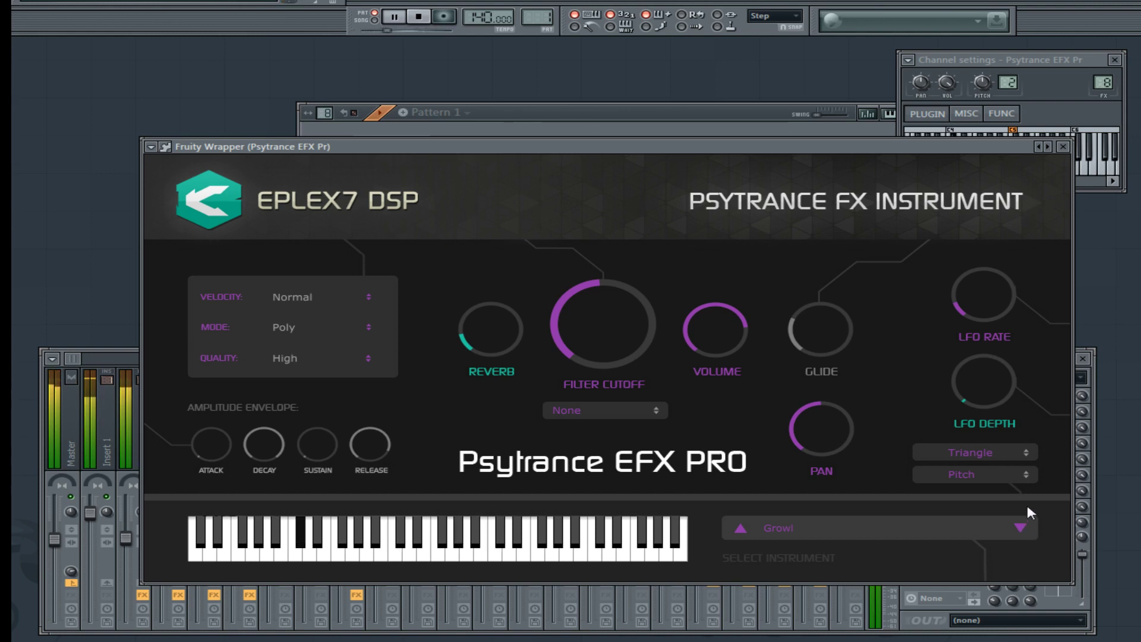
click(1020, 527)
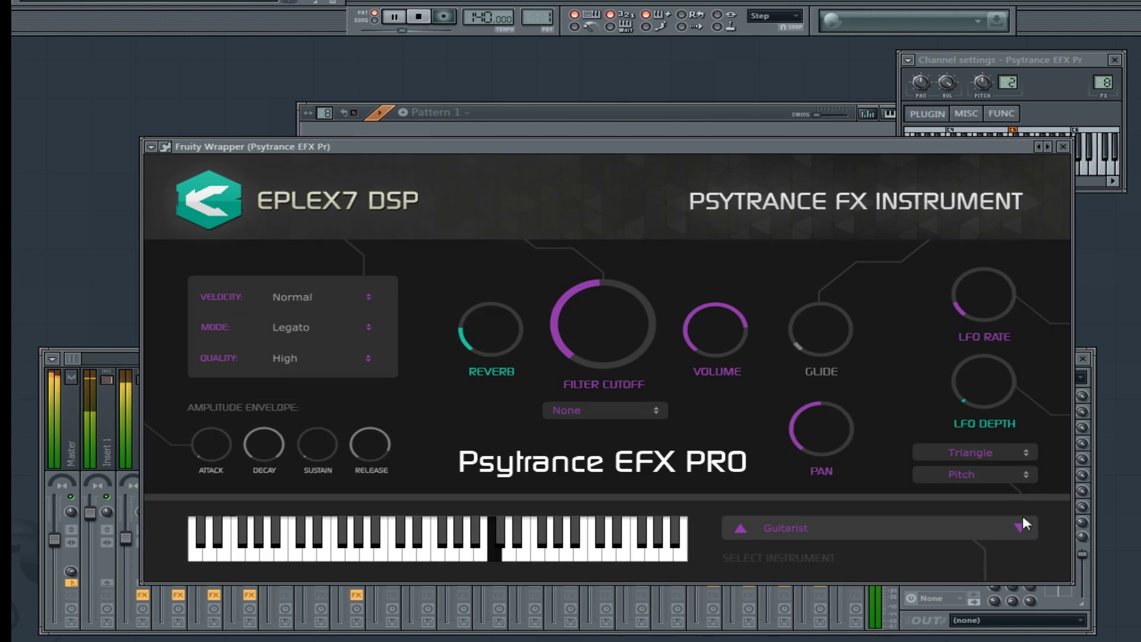
click(1018, 528)
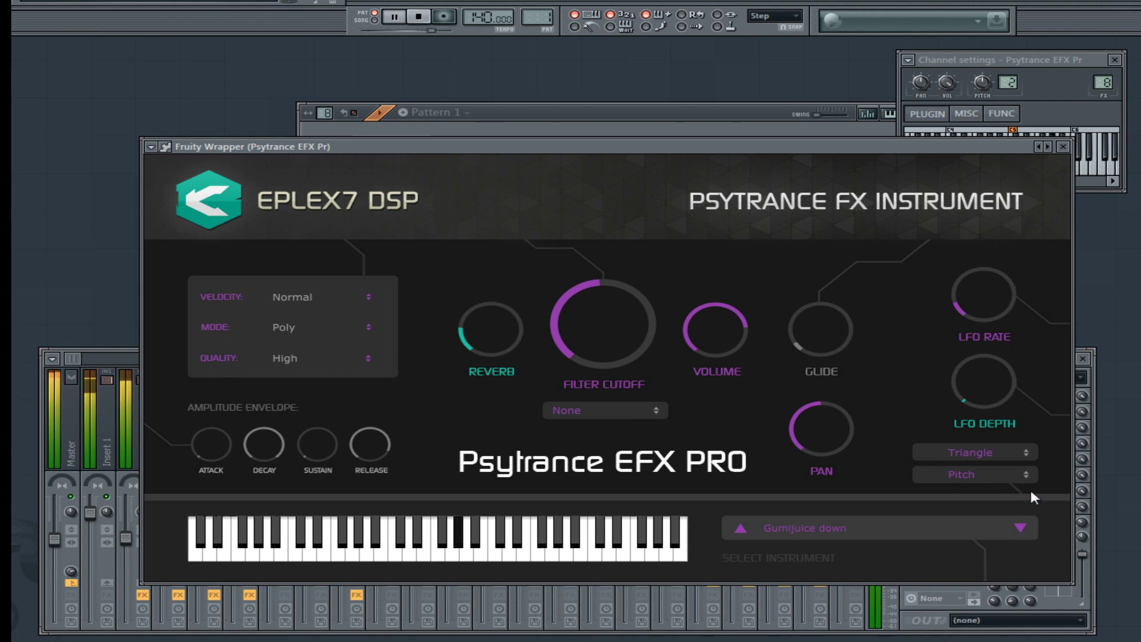
click(1019, 526)
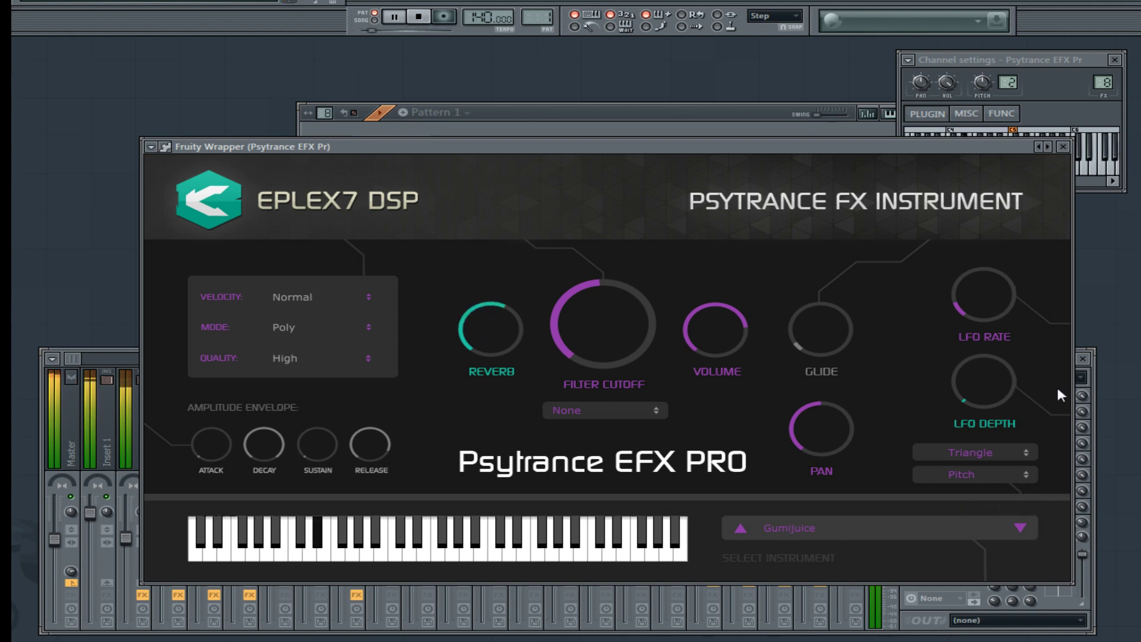
click(1019, 523)
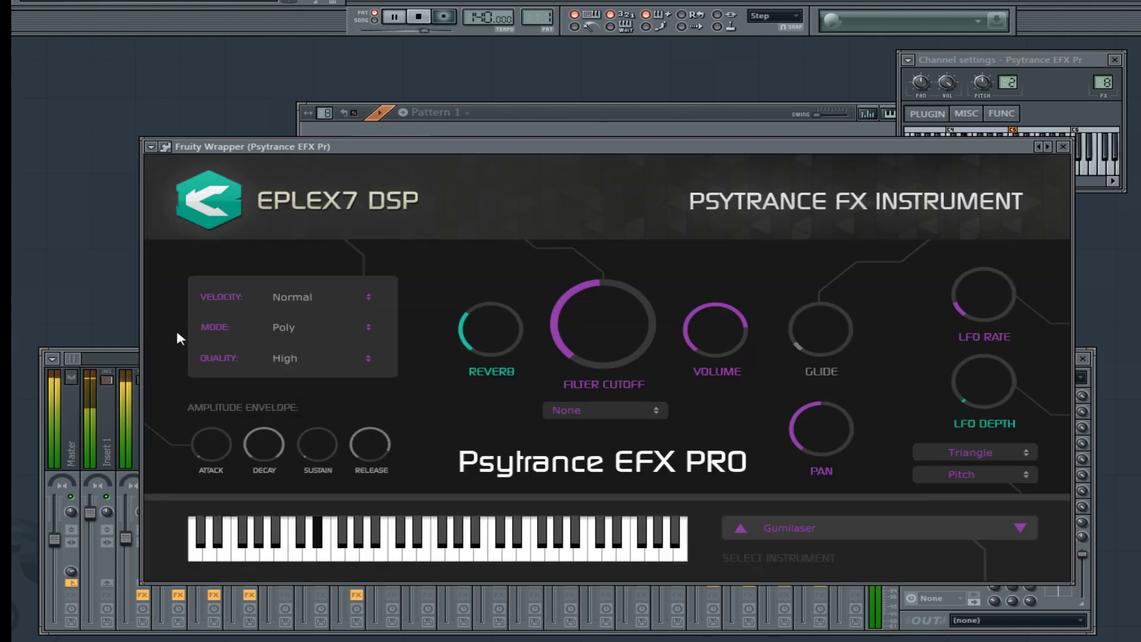
Move the plugin window to uncover the mixer's effect slots and adjust the Tape Delay level on the Psy EFX PRO track.
drag(913, 147, 805, 149)
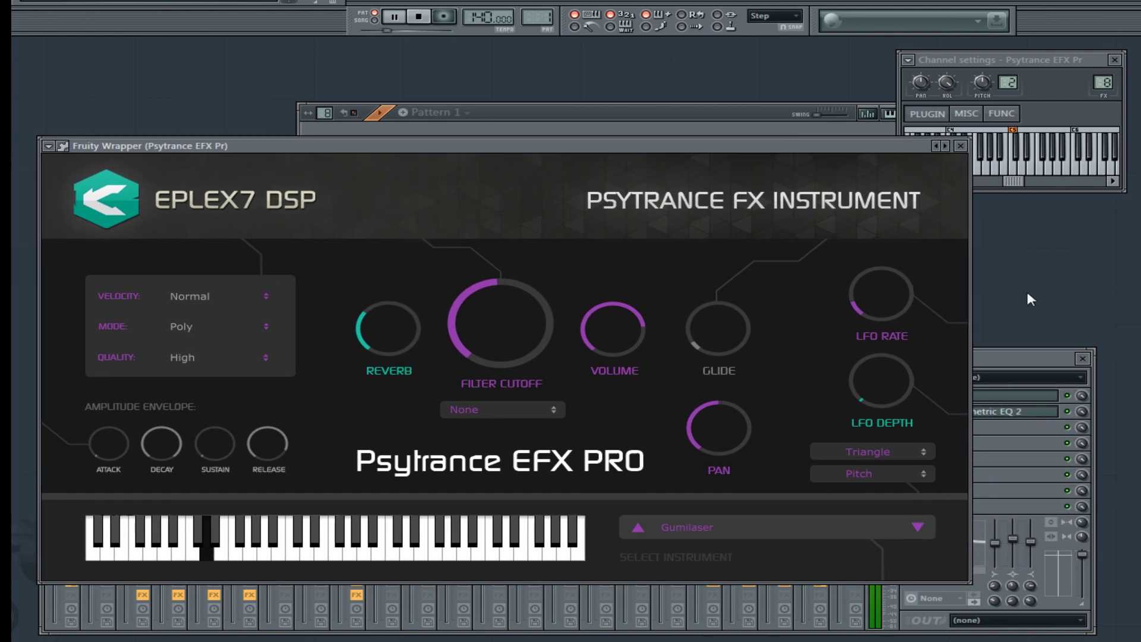
click(1083, 399)
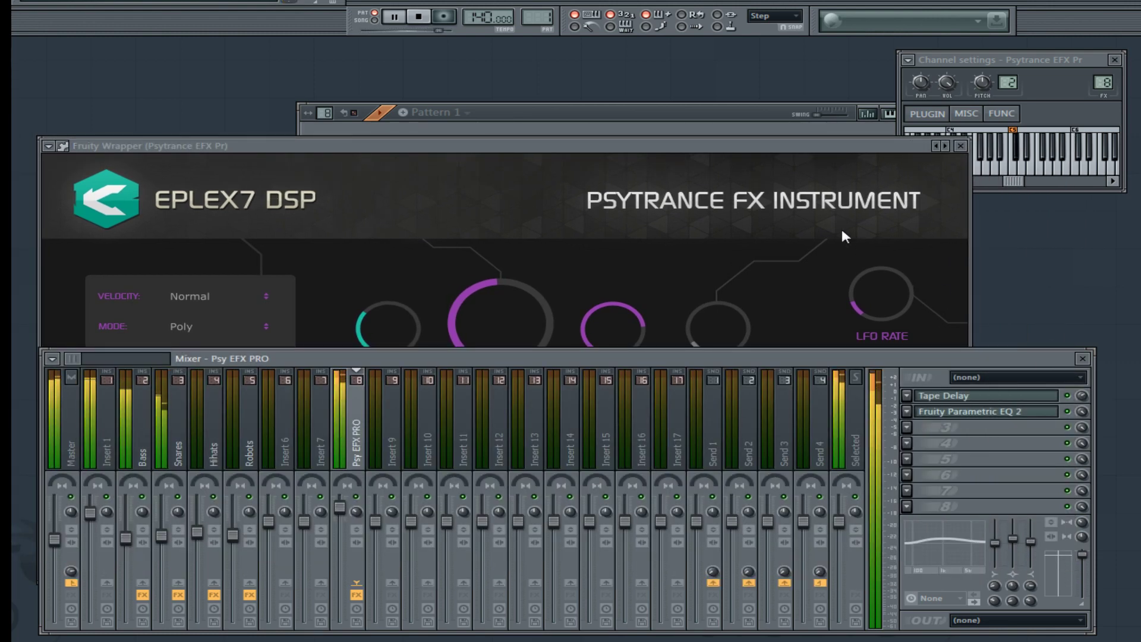
click(775, 148)
Audition Hardware hit, readjusting the mixer's Tape Delay level, followed by Hardware laser and Hardware spiral.
click(926, 526)
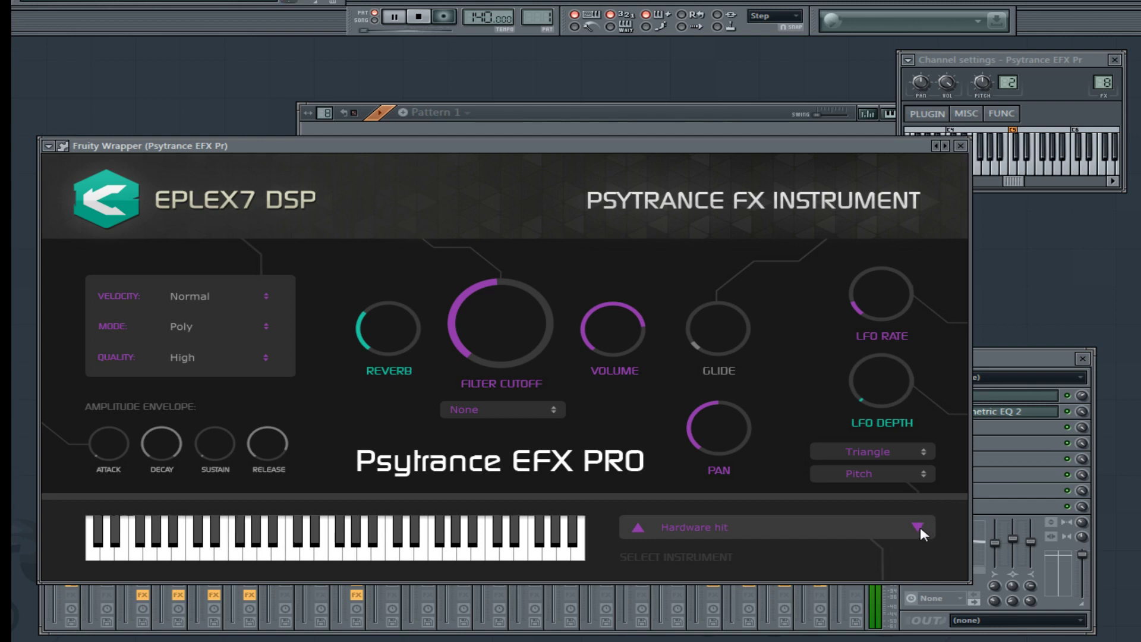
click(1085, 390)
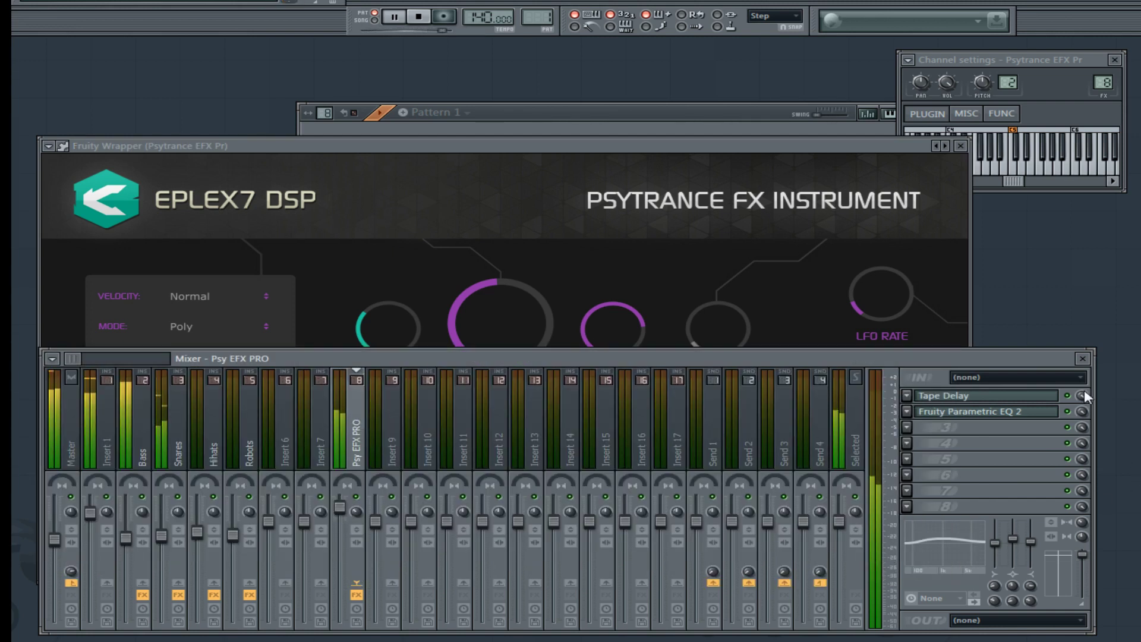
click(823, 150)
click(918, 527)
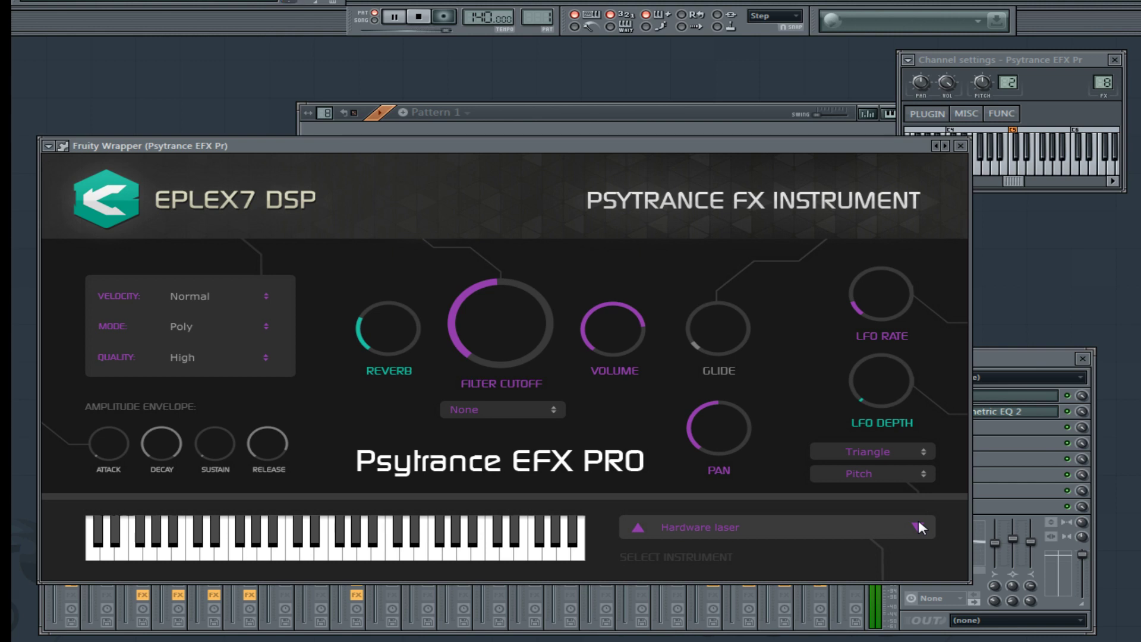
click(918, 527)
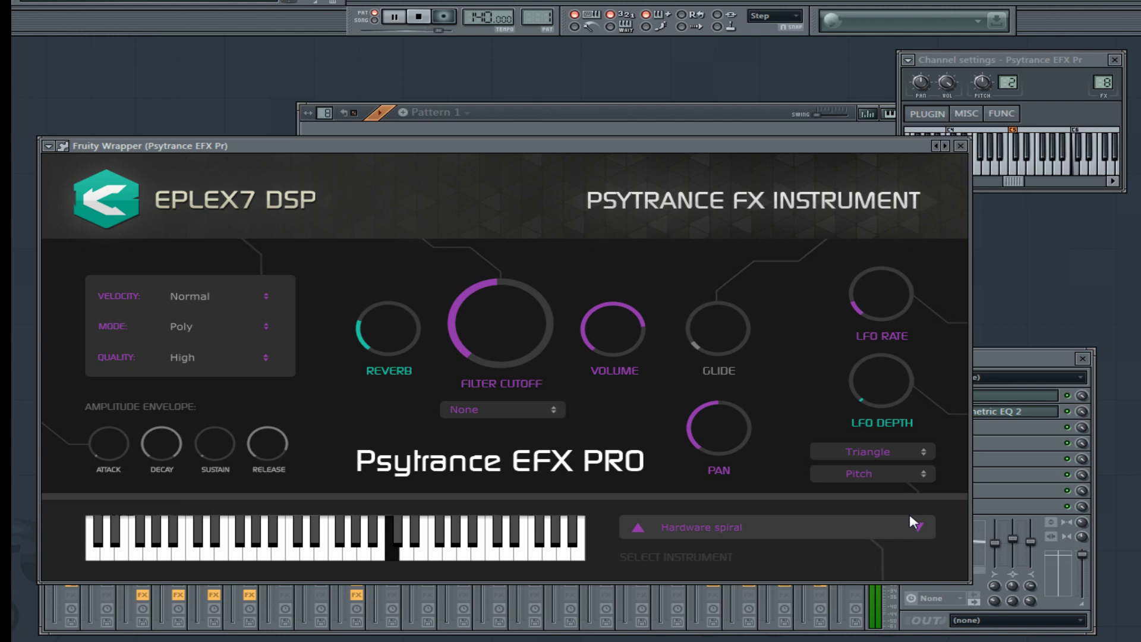
Set Hardware spiral's LFO to modulate Expression at full depth and slightly raise its reverb.
click(888, 475)
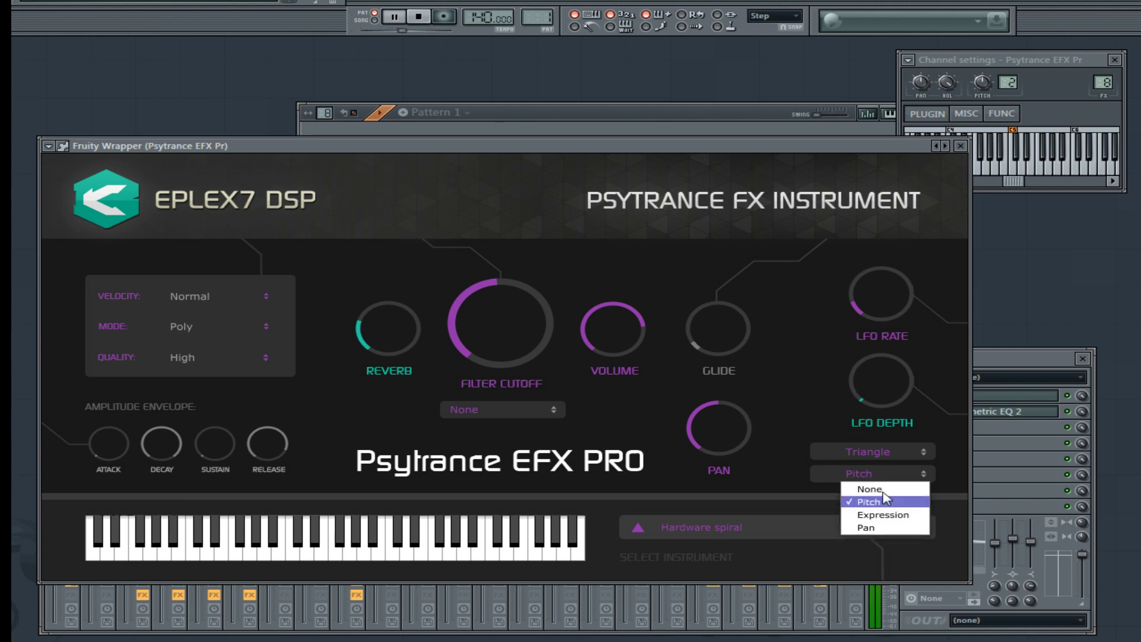
click(883, 515)
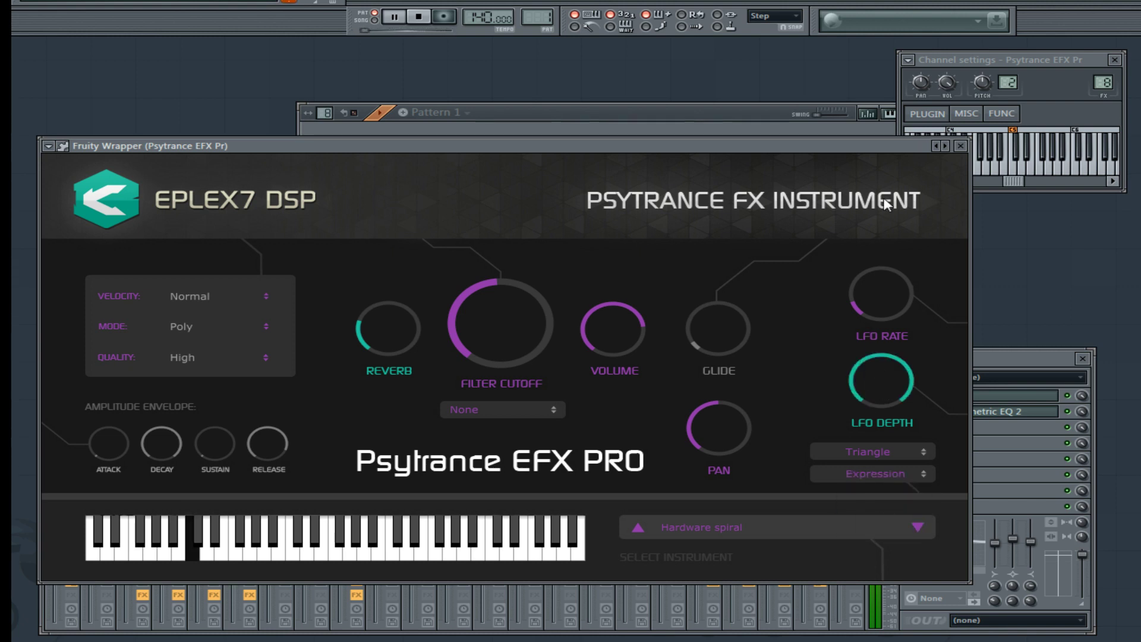
drag(383, 319, 405, 316)
Apply a Low Pass filter to Hardware spiral and sweep the cutoff back to about halfway.
click(484, 409)
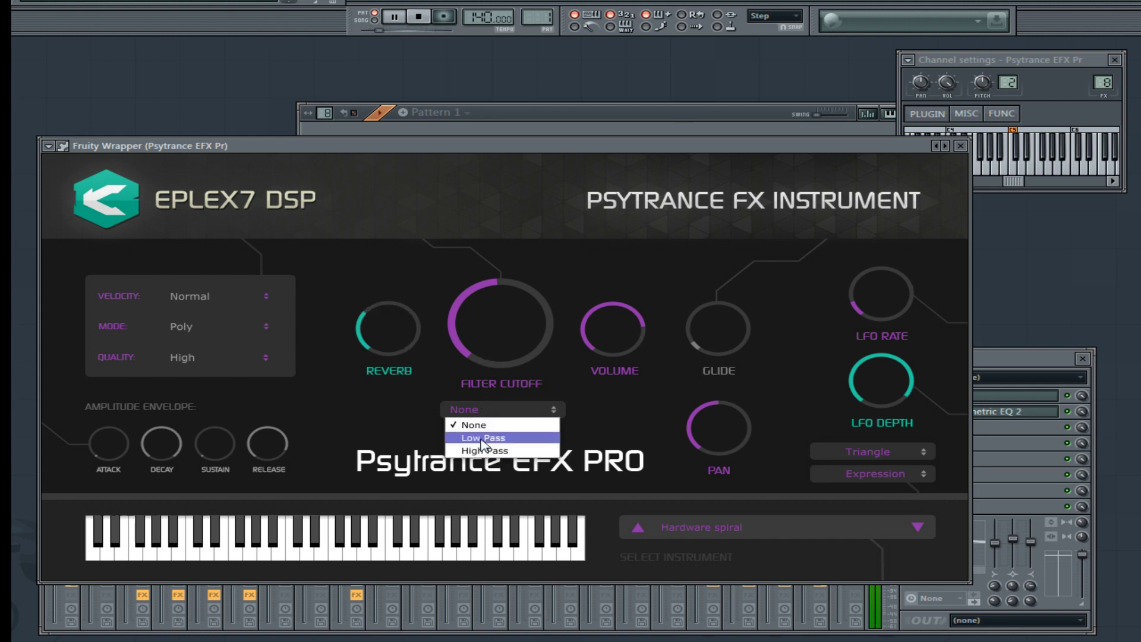
click(482, 439)
click(479, 341)
drag(479, 342, 500, 293)
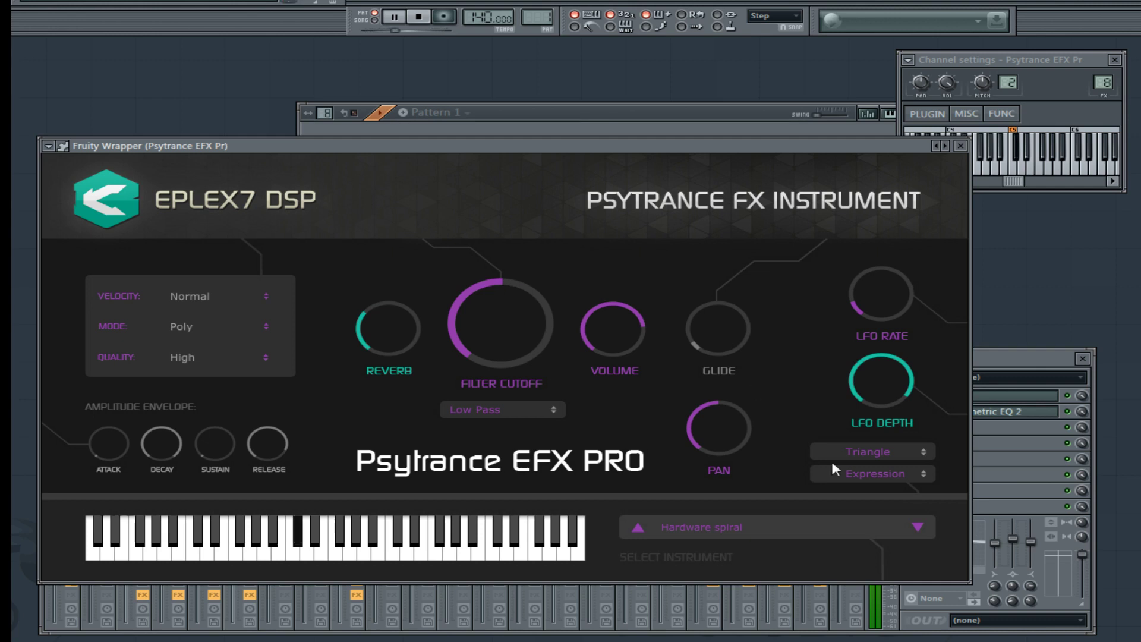
Audition the presets Hardware twist hit, Heavy bomb and Heavy synkro, shifting the plugin window to uncover the mixer's effect knobs.
click(918, 526)
drag(690, 149, 765, 149)
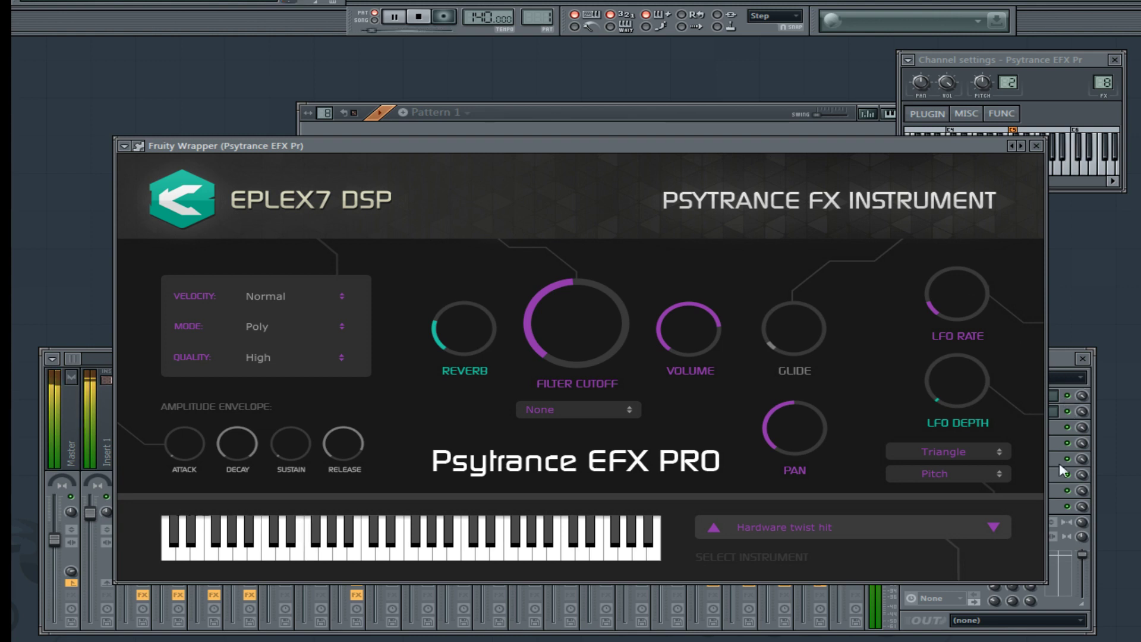
click(991, 526)
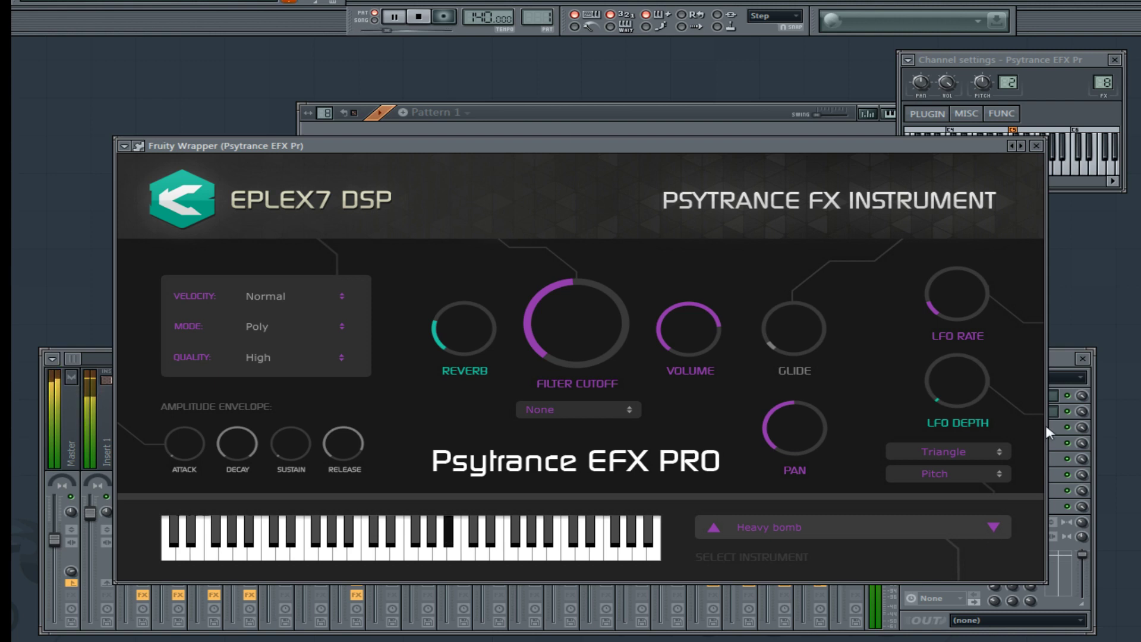
click(993, 527)
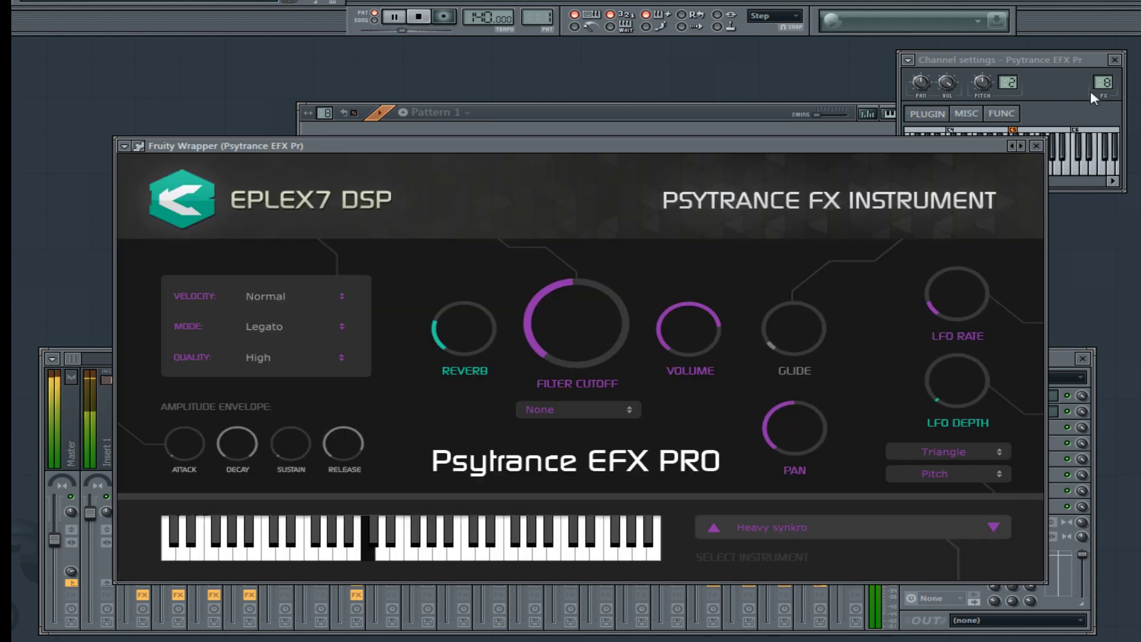
Adjust the mixer's Tape Delay level for Heavy synkro and readjust it after loading the Heavy weird psy lead preset.
click(1081, 394)
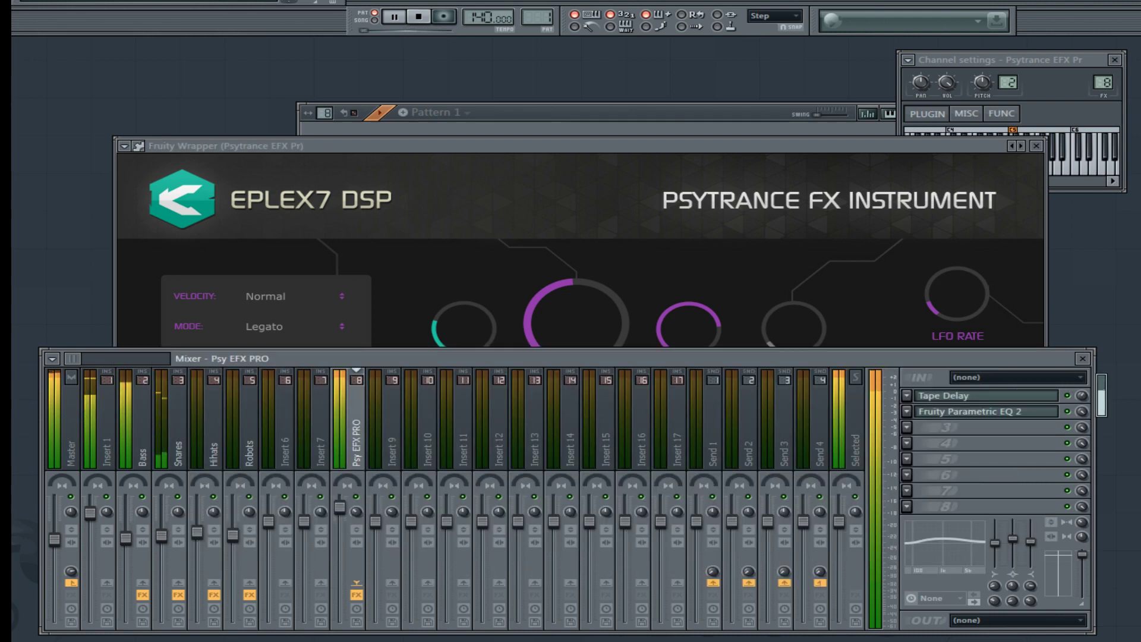
click(888, 152)
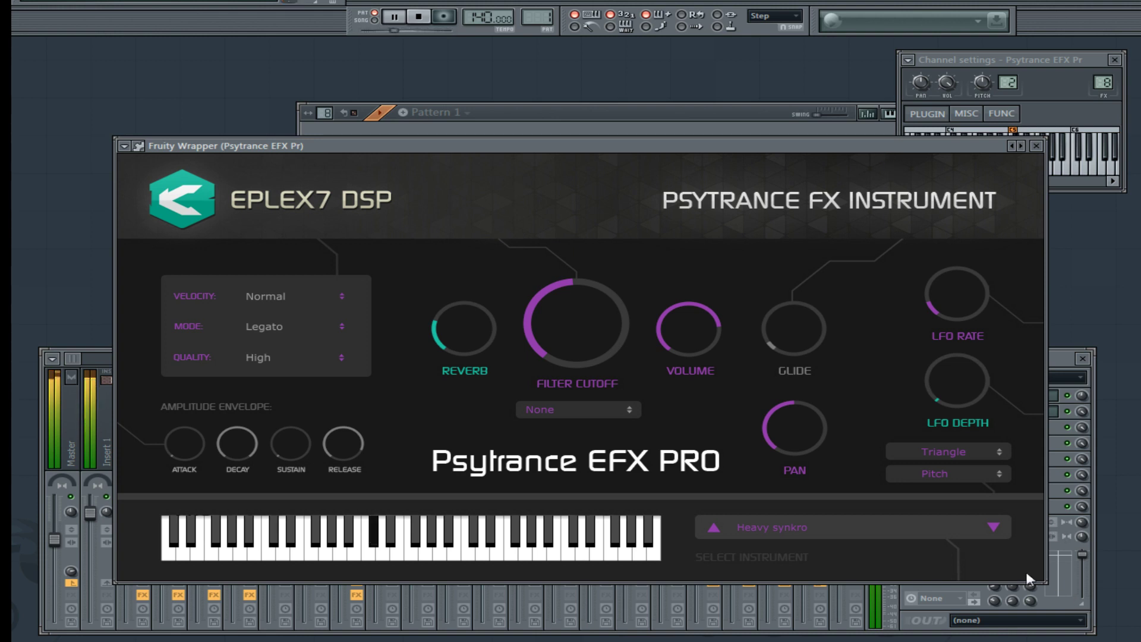
click(993, 526)
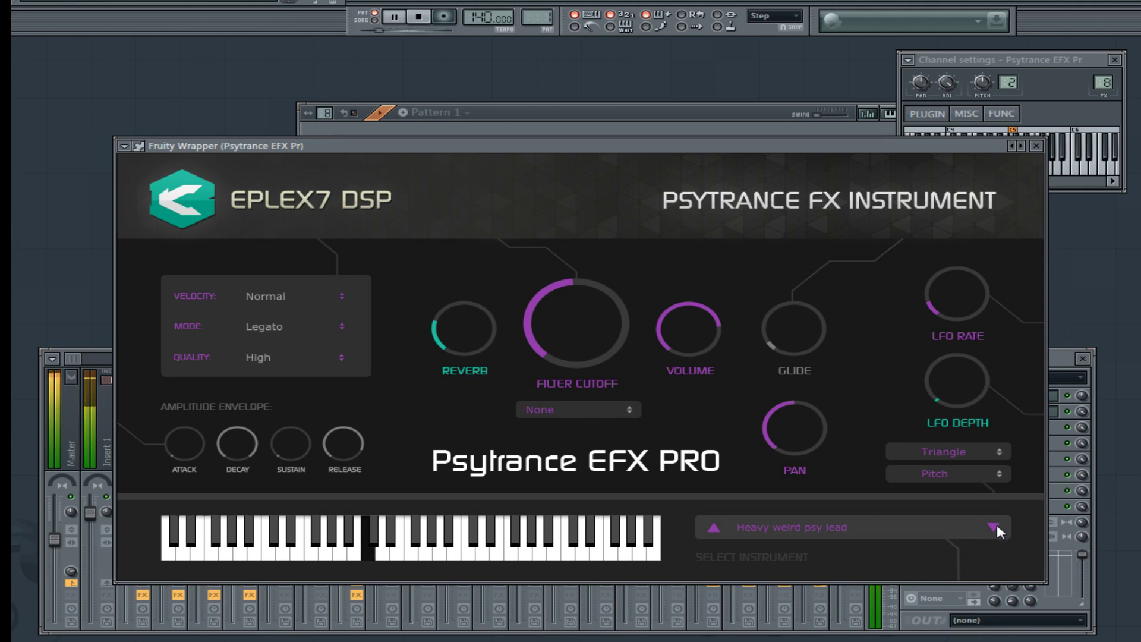
click(1082, 395)
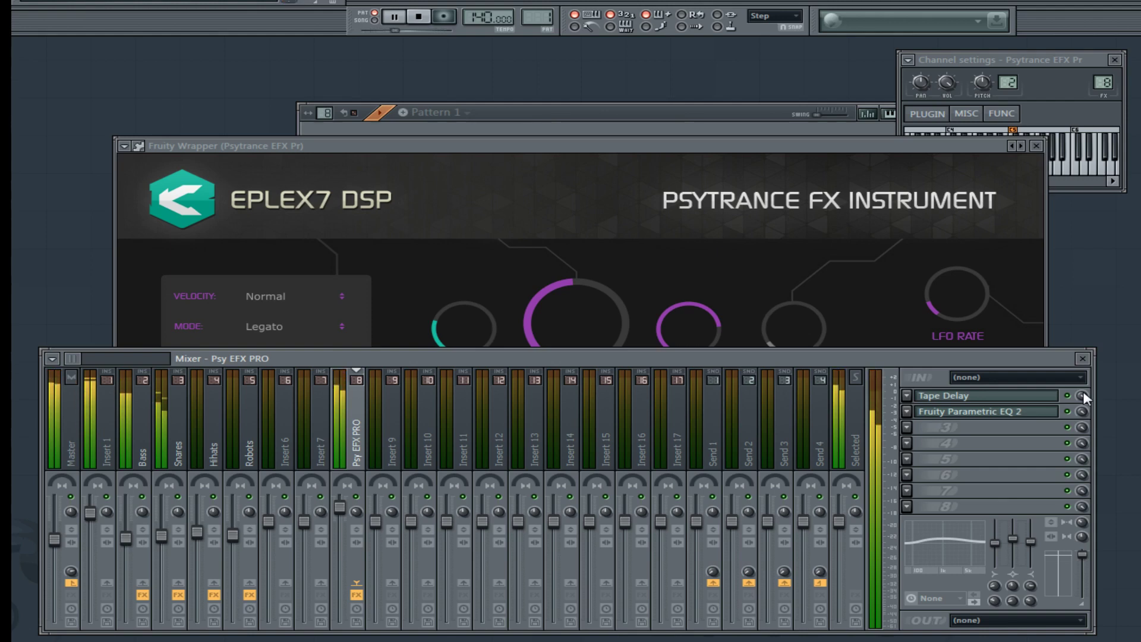
click(847, 257)
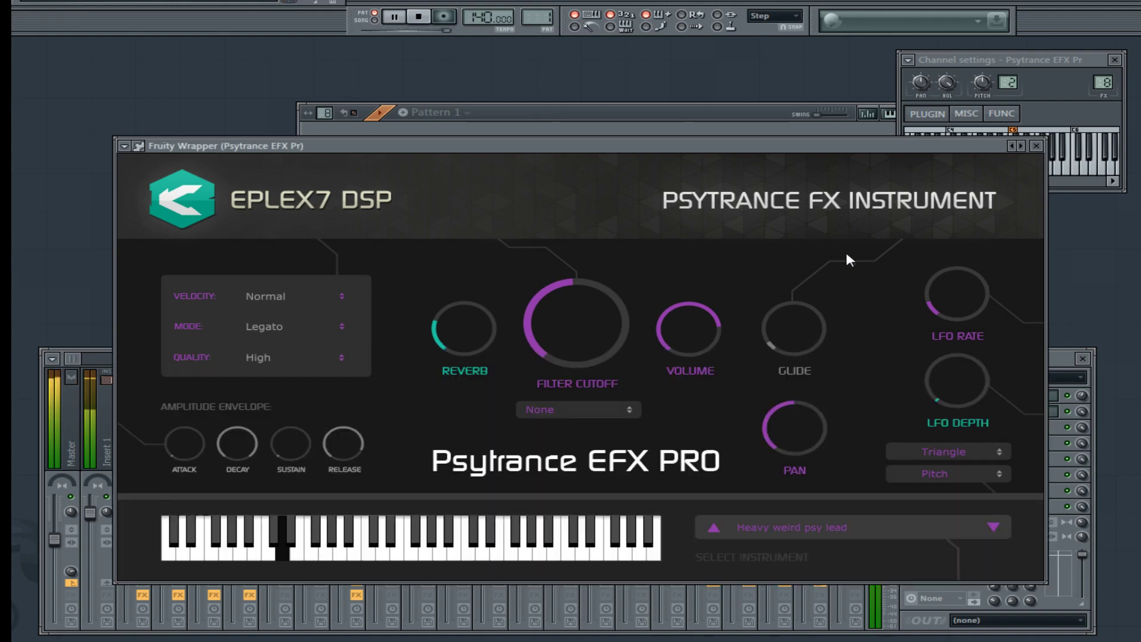
Audition Hedx, HiFreq and Hitech noise, readjusting the Tape Delay level on the Psy EFX PRO track for the last one.
click(994, 527)
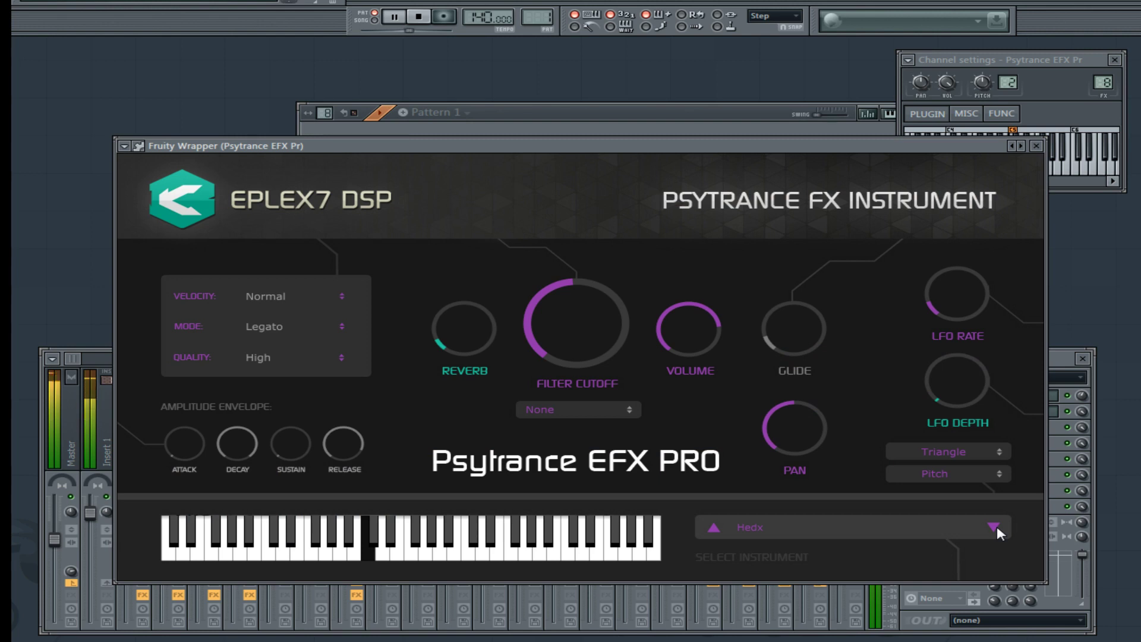
click(997, 526)
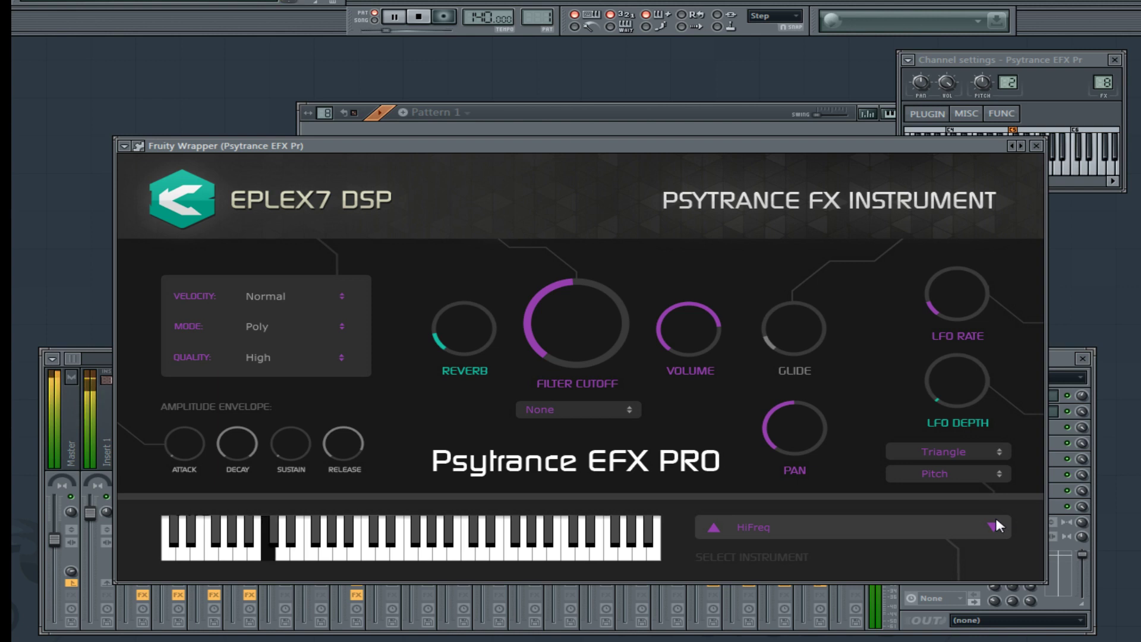
click(995, 526)
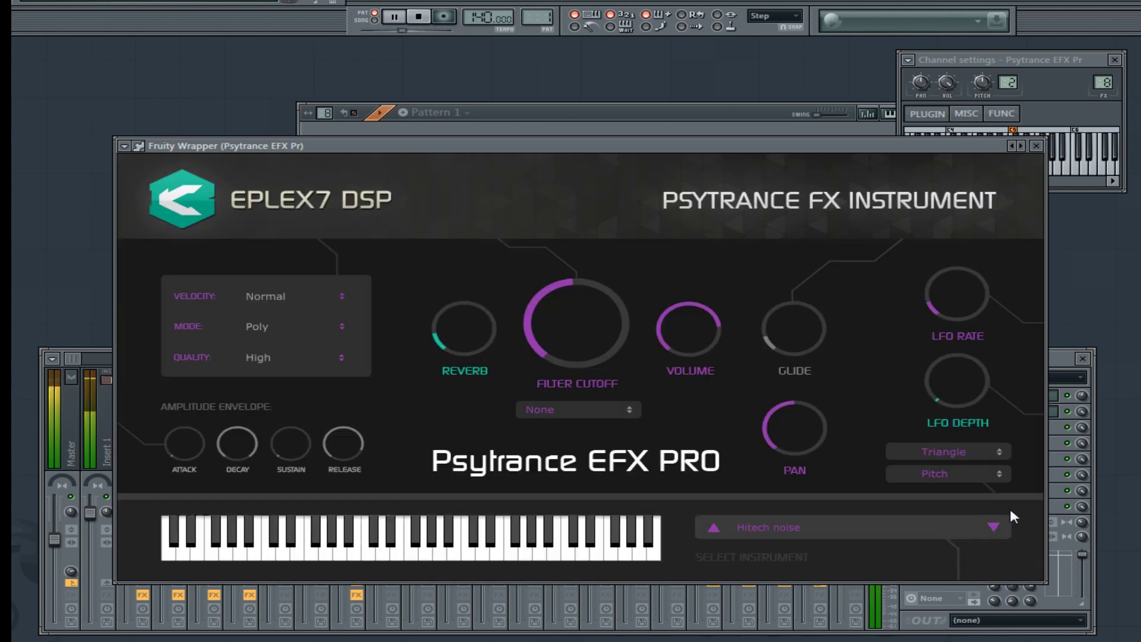
click(1082, 399)
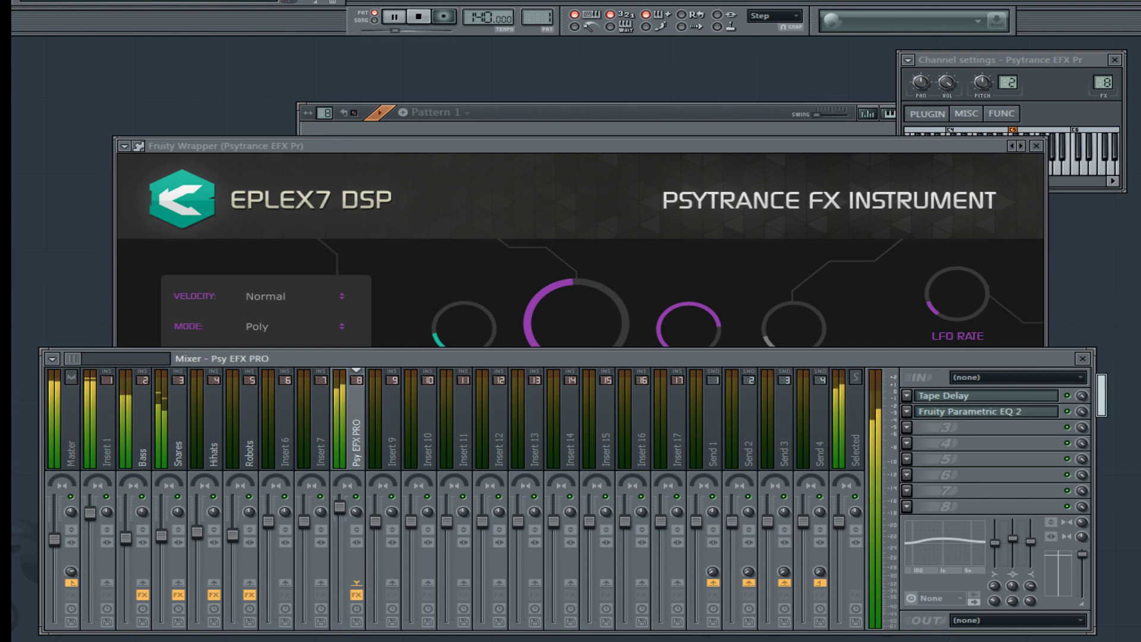
click(945, 309)
Audition Hypersynchronizer lead, Kalkulator and Laser cannon, adjusting the mixer's Tape Delay level for Laser cannon.
click(993, 526)
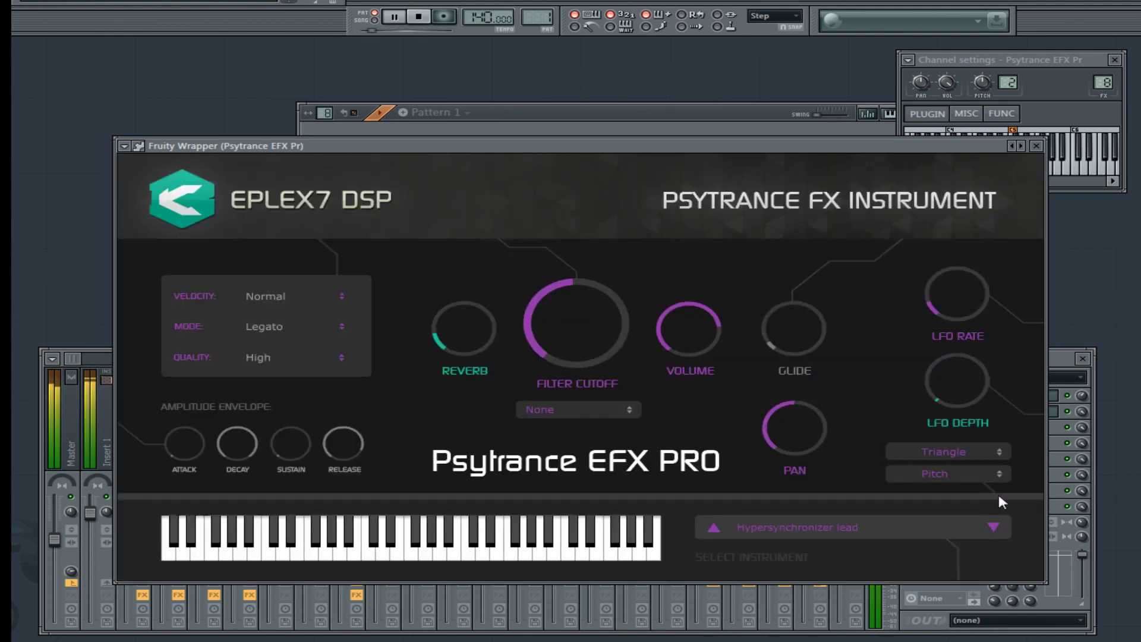
click(994, 527)
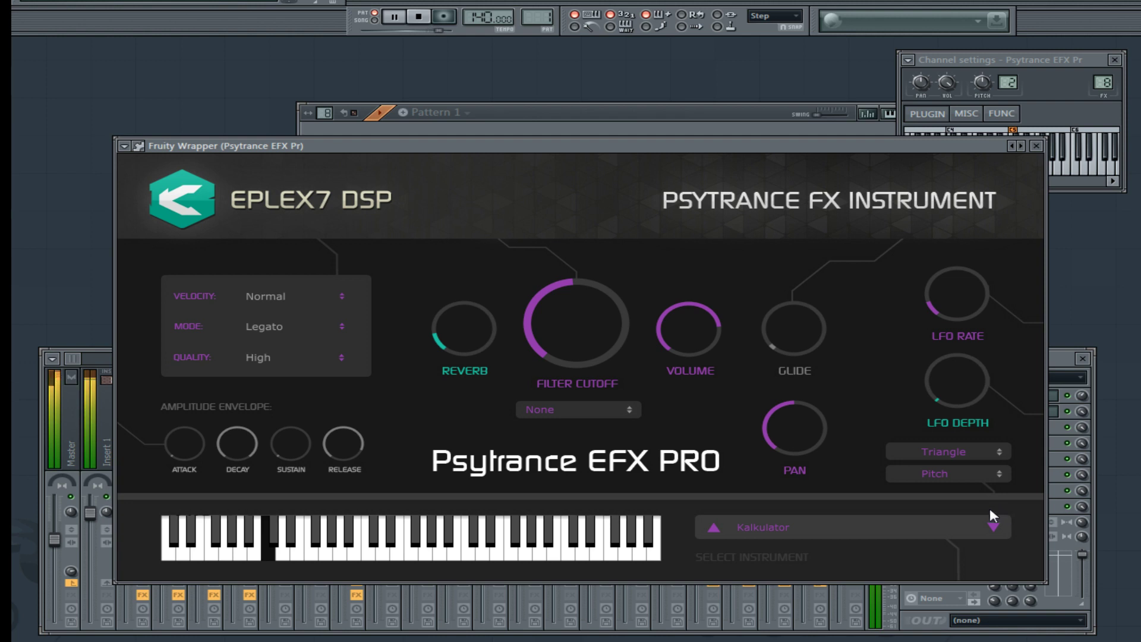
click(995, 525)
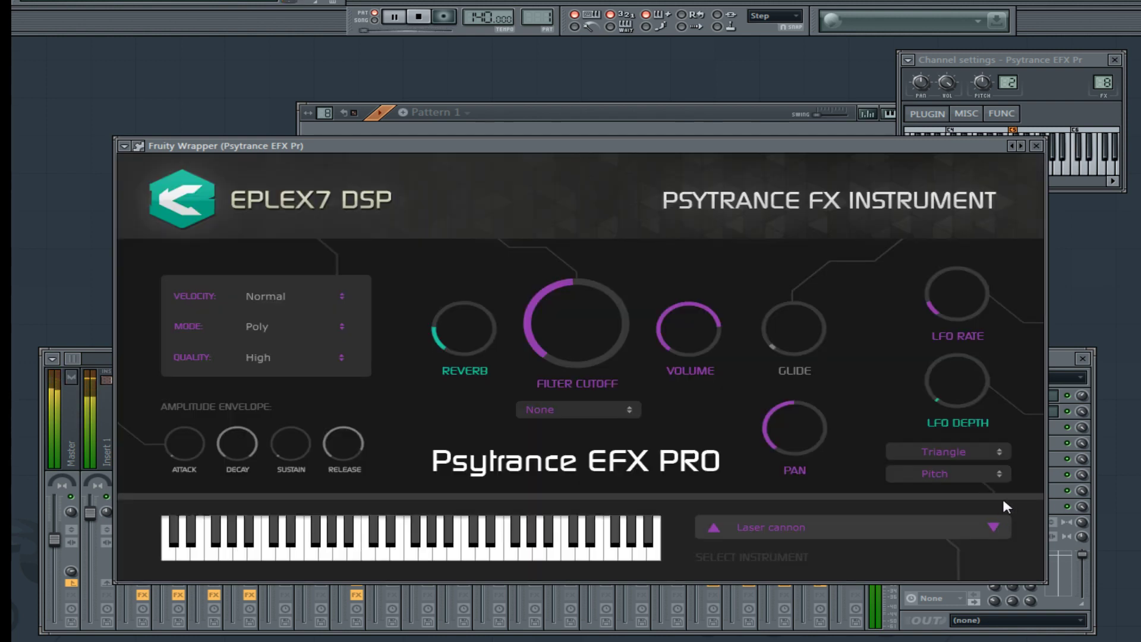
click(1079, 387)
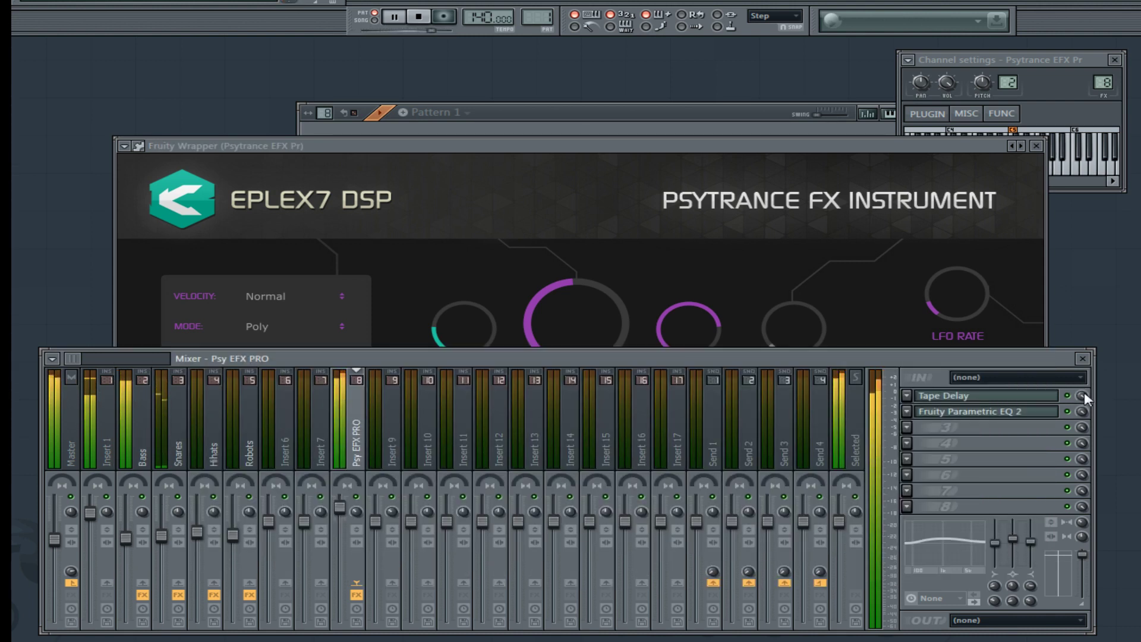
click(1043, 337)
Audition Laser down and Laser hit, switching playback to pattern 3 and readjusting the Tape Delay level for Laser hit.
click(991, 526)
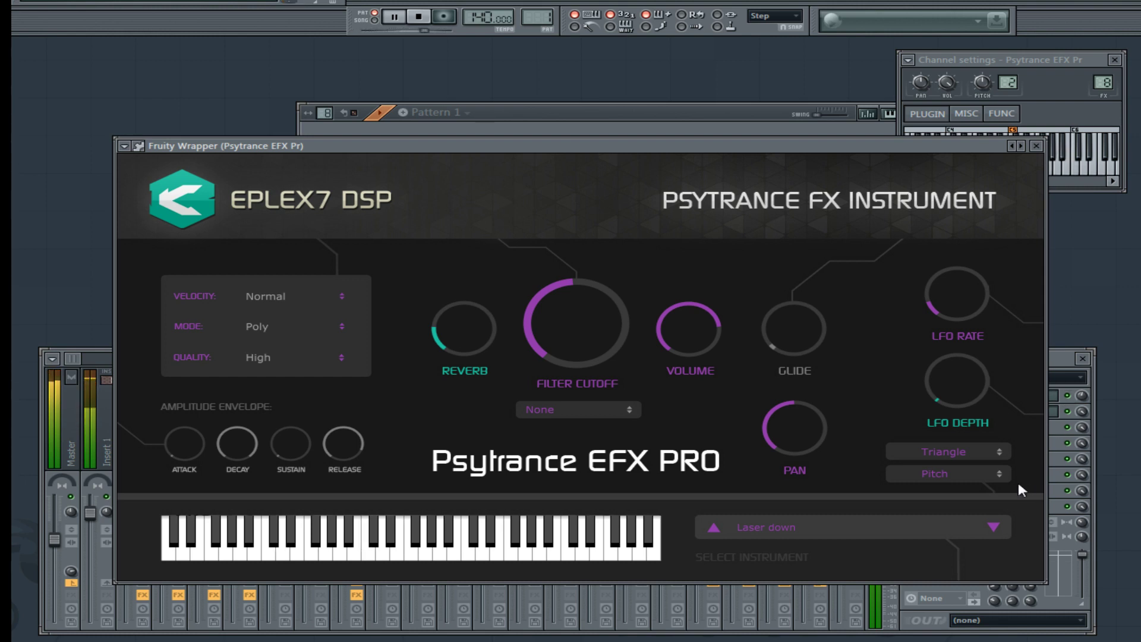
click(993, 527)
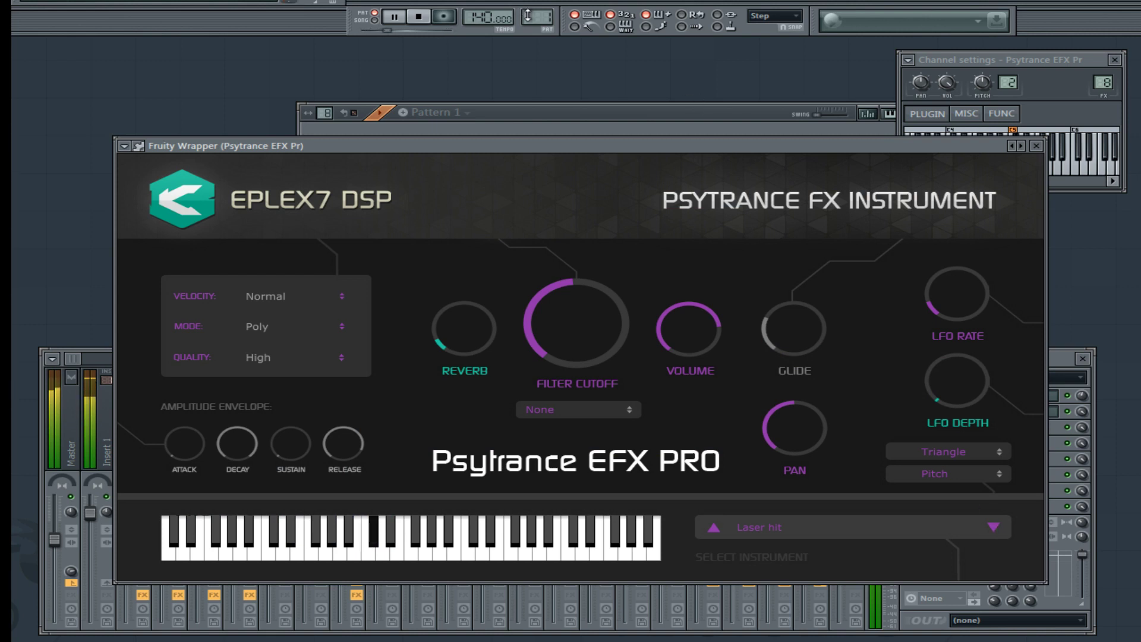
drag(539, 17, 539, 7)
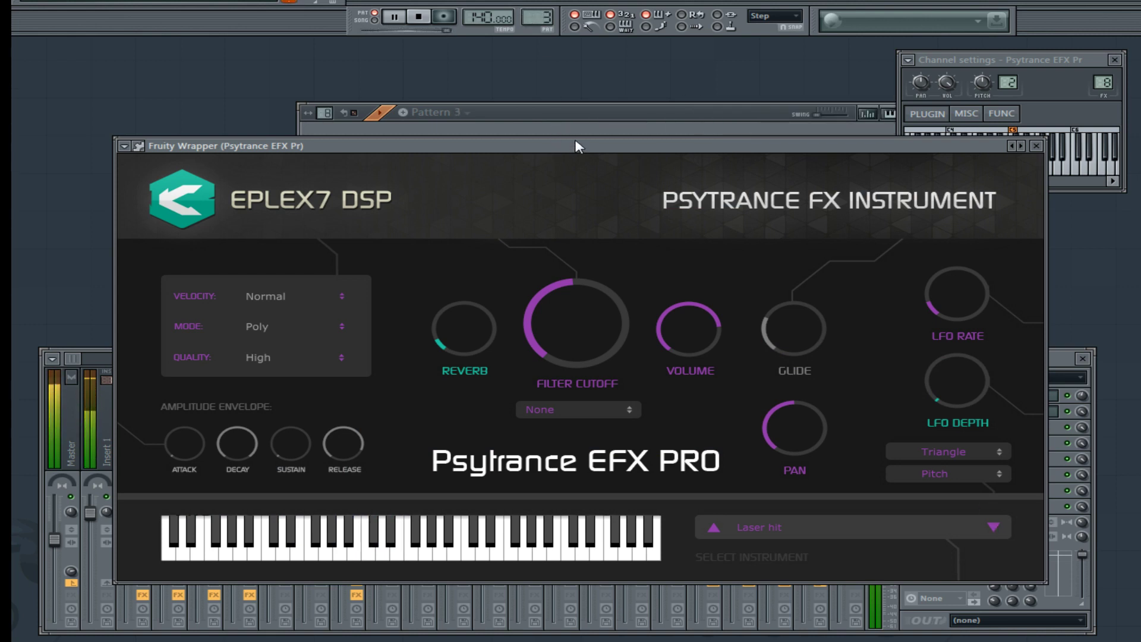
click(1087, 397)
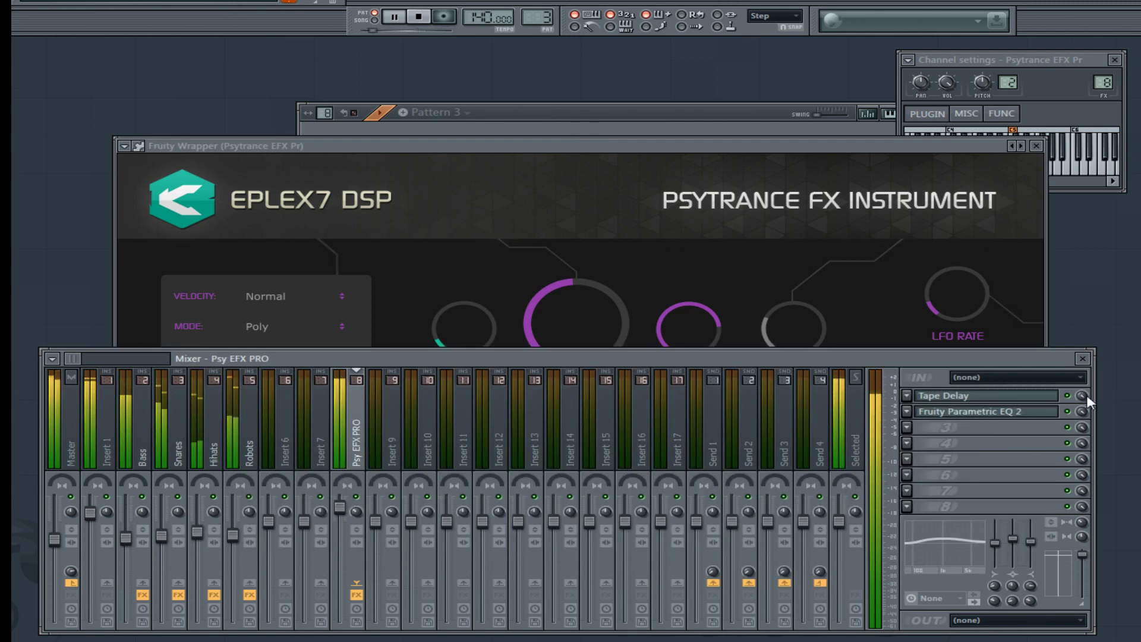
click(893, 147)
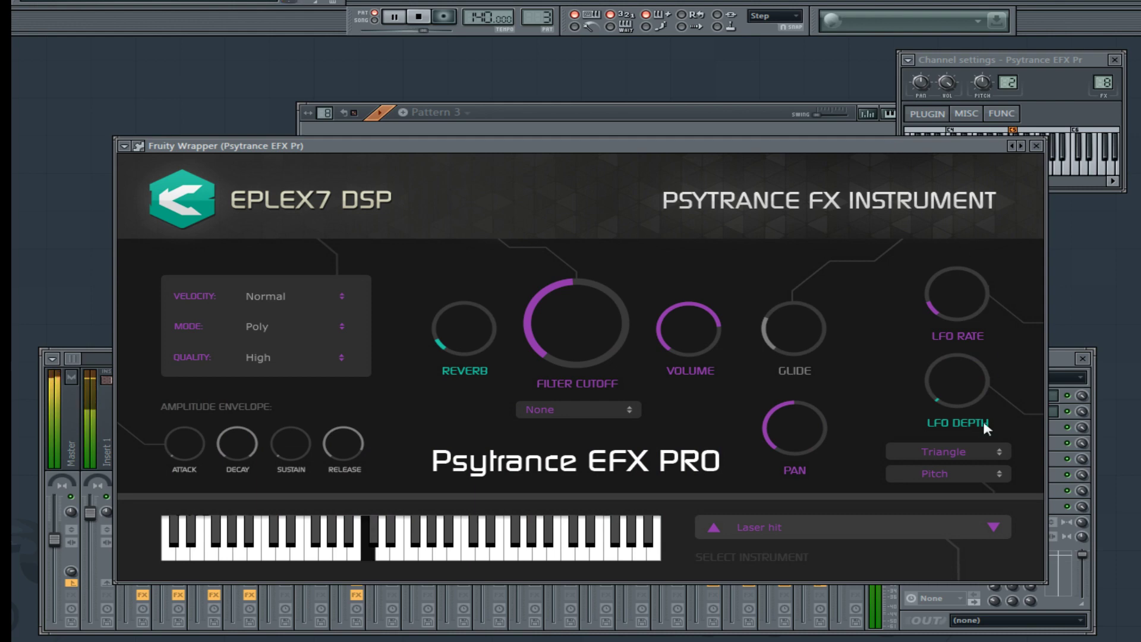
Load the Lazy laser preset and adjust the Tape Delay level on its mixer track.
click(994, 526)
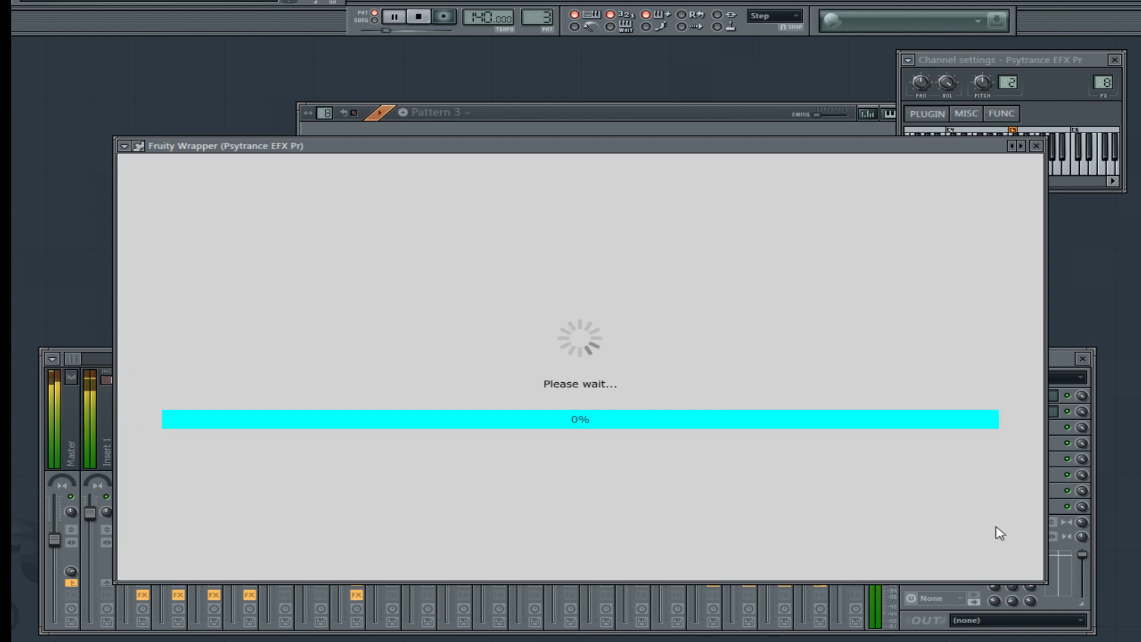
key(F9)
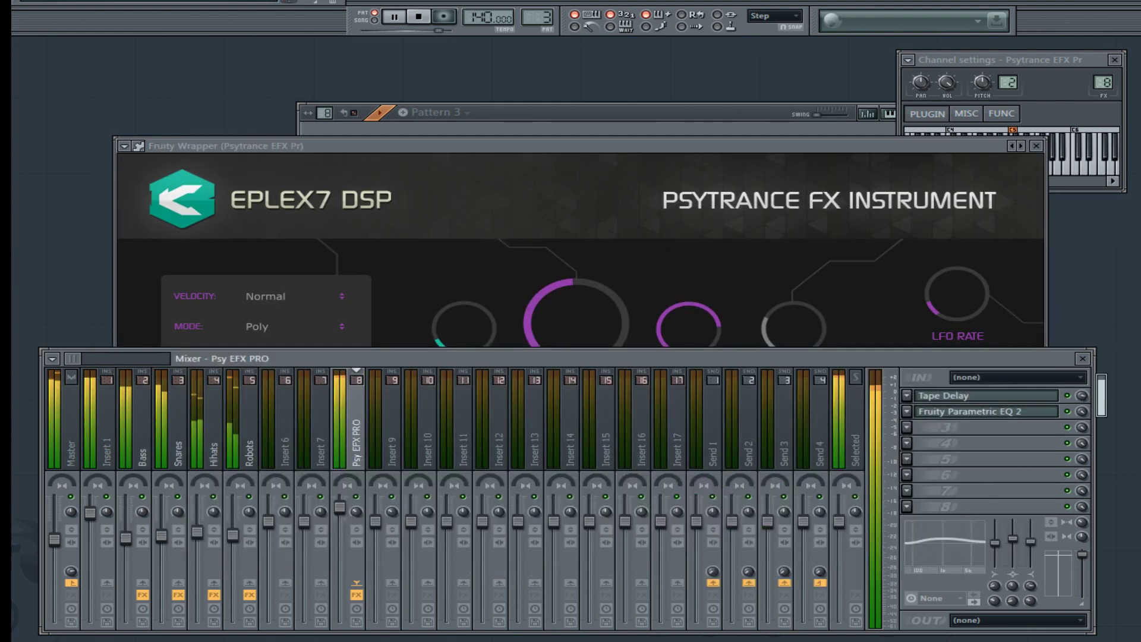
click(835, 151)
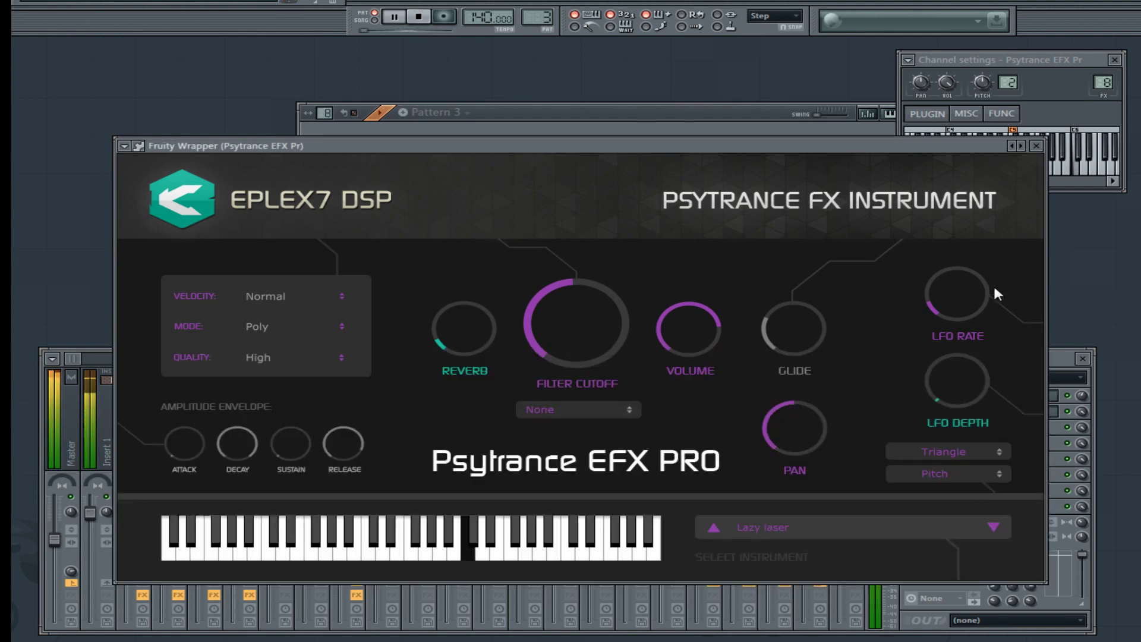
Audition Magic riser and Mental alien, readjusting the mixer's Tape Delay level for Mental alien.
click(994, 528)
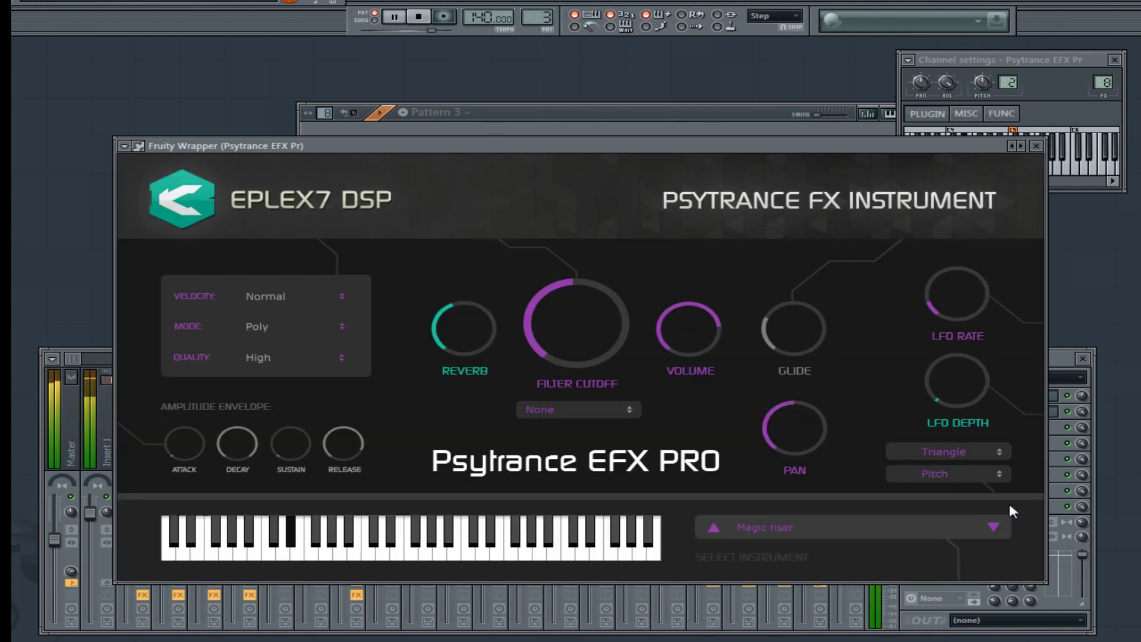
click(994, 528)
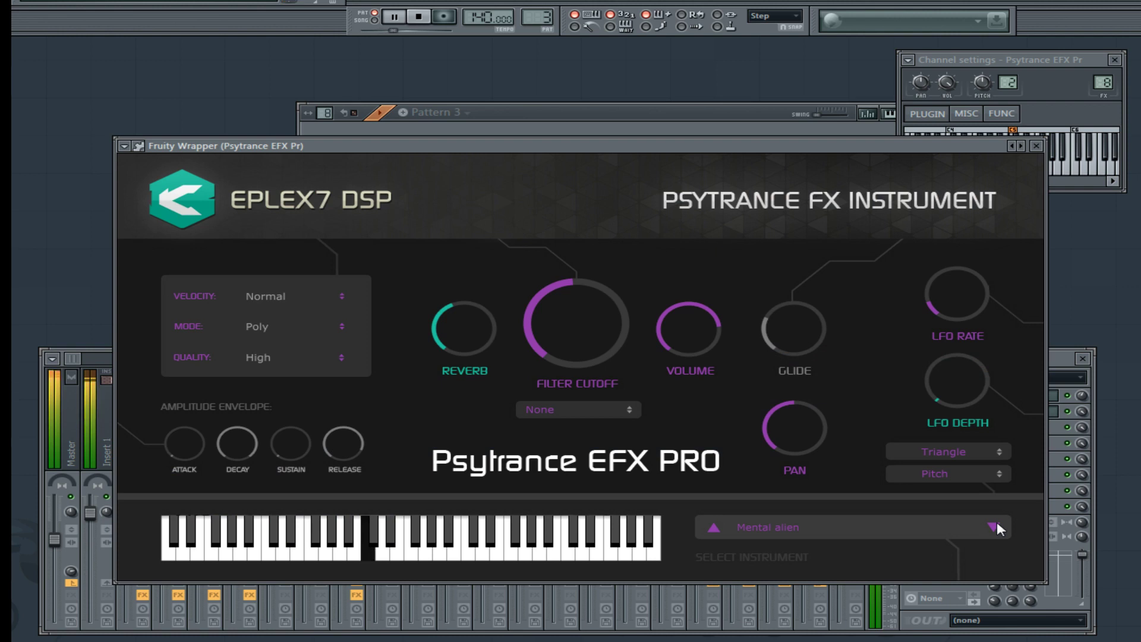
click(1083, 399)
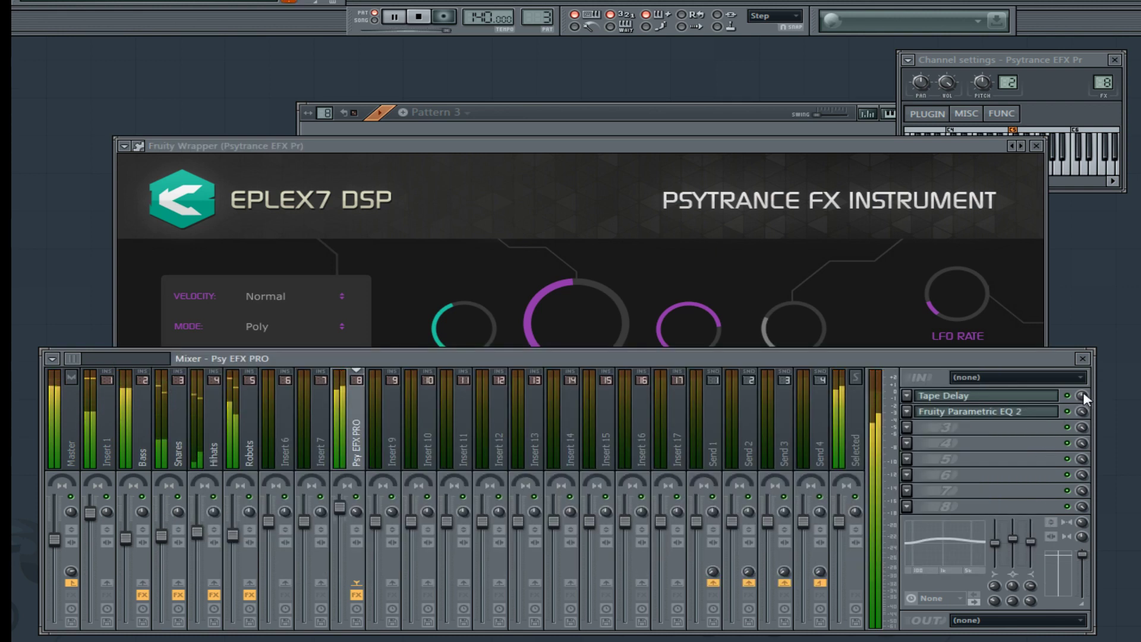
click(890, 156)
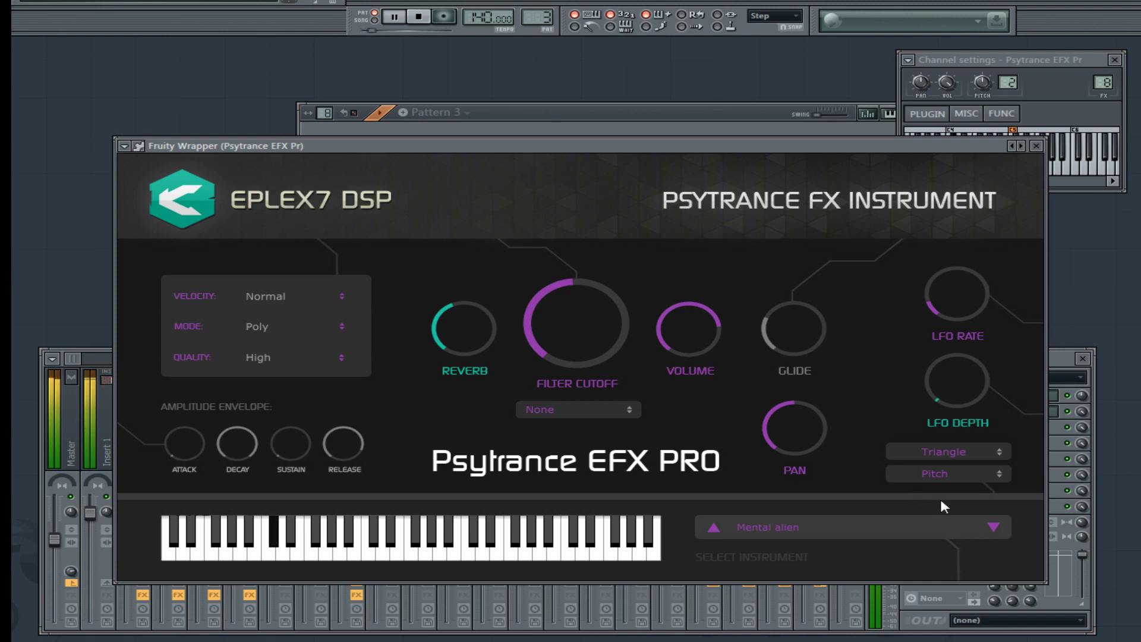
Audition Meteora calculation and Mindworms, switching playback back to pattern 1 with Mindworms loaded.
click(996, 524)
click(1002, 529)
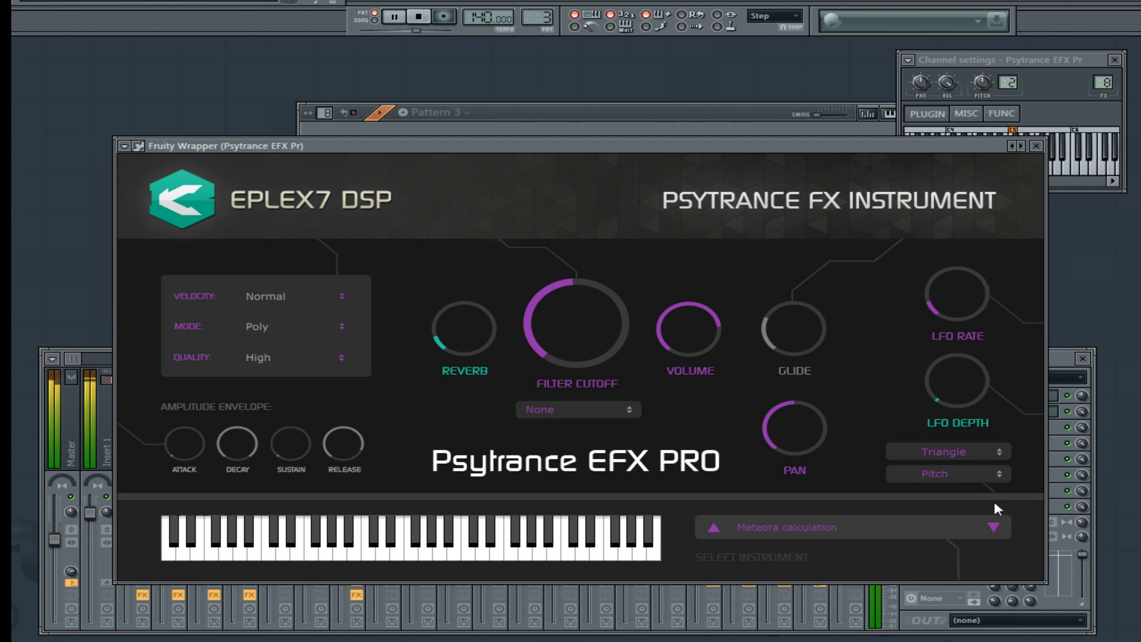
click(993, 526)
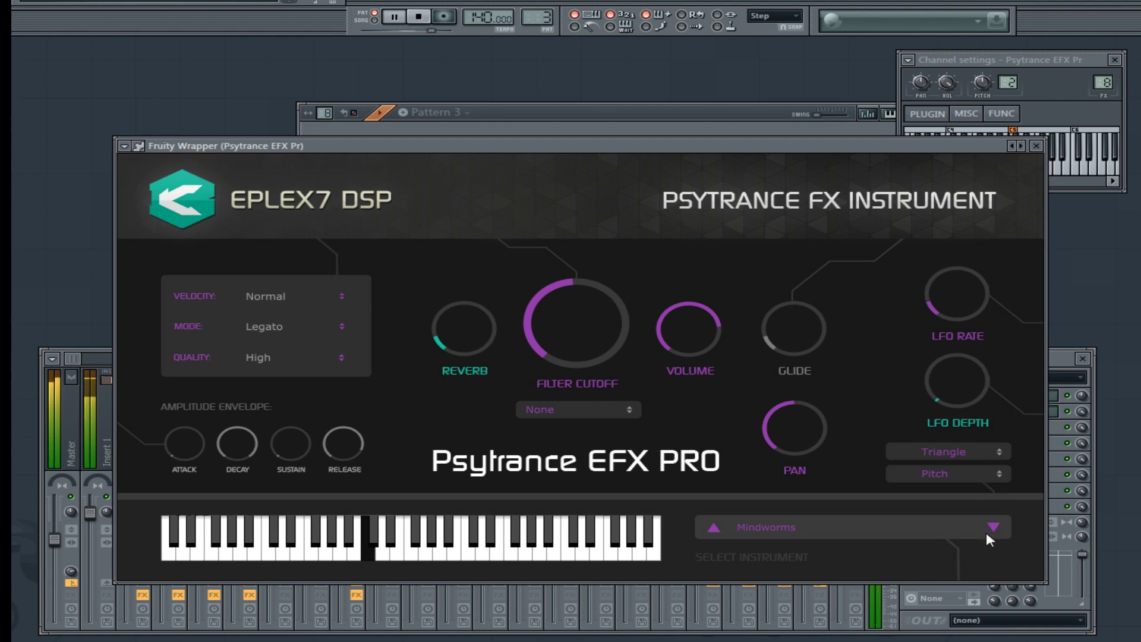
drag(546, 20, 549, 30)
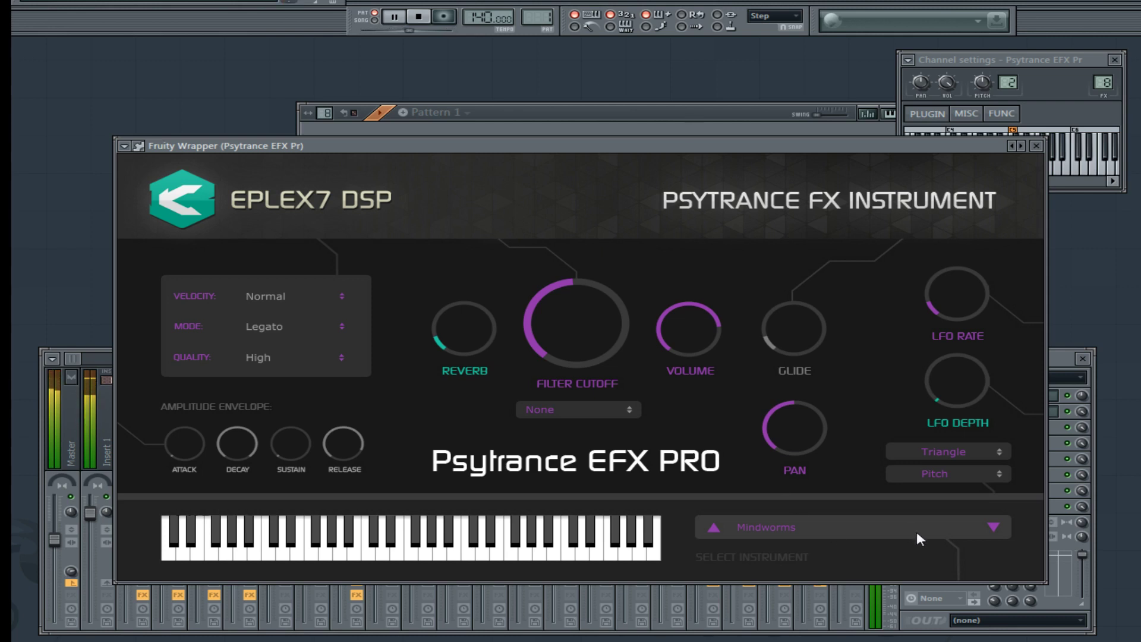
Audition the presets MonstaEat, Morphing noise, Mystic math and Nebula hit over pattern 1.
click(992, 526)
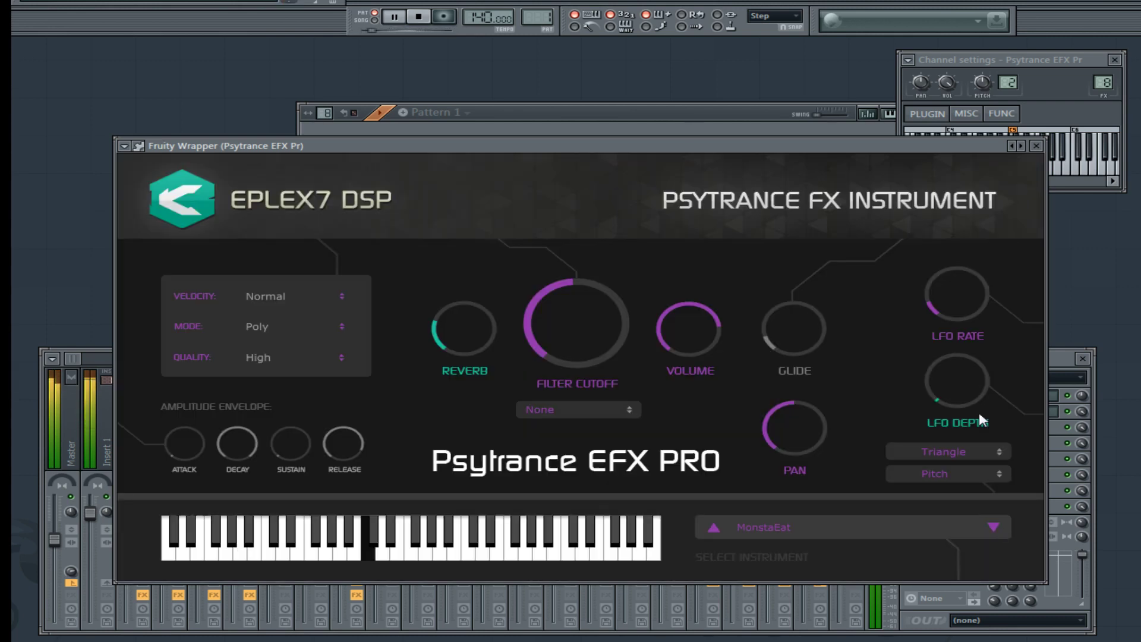
click(999, 527)
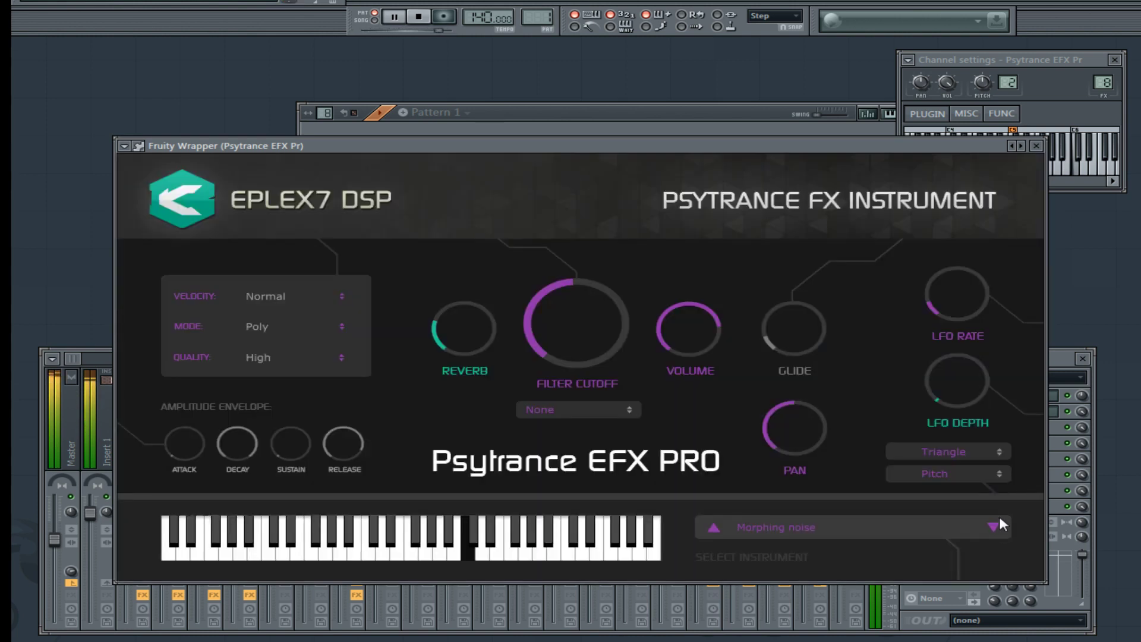
click(993, 523)
click(992, 525)
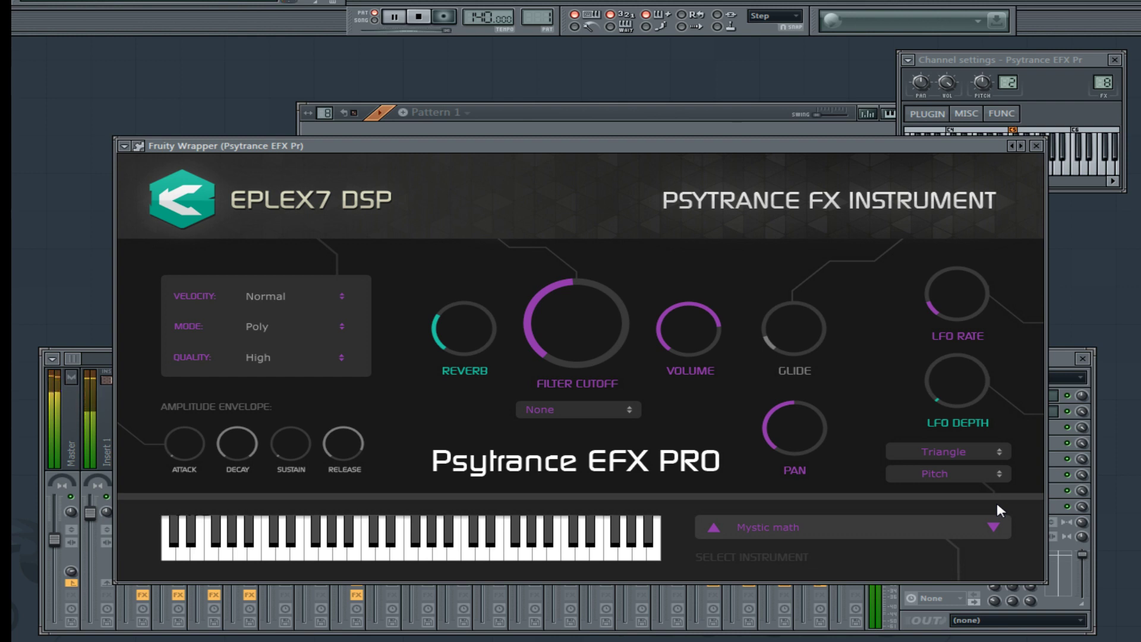
click(993, 527)
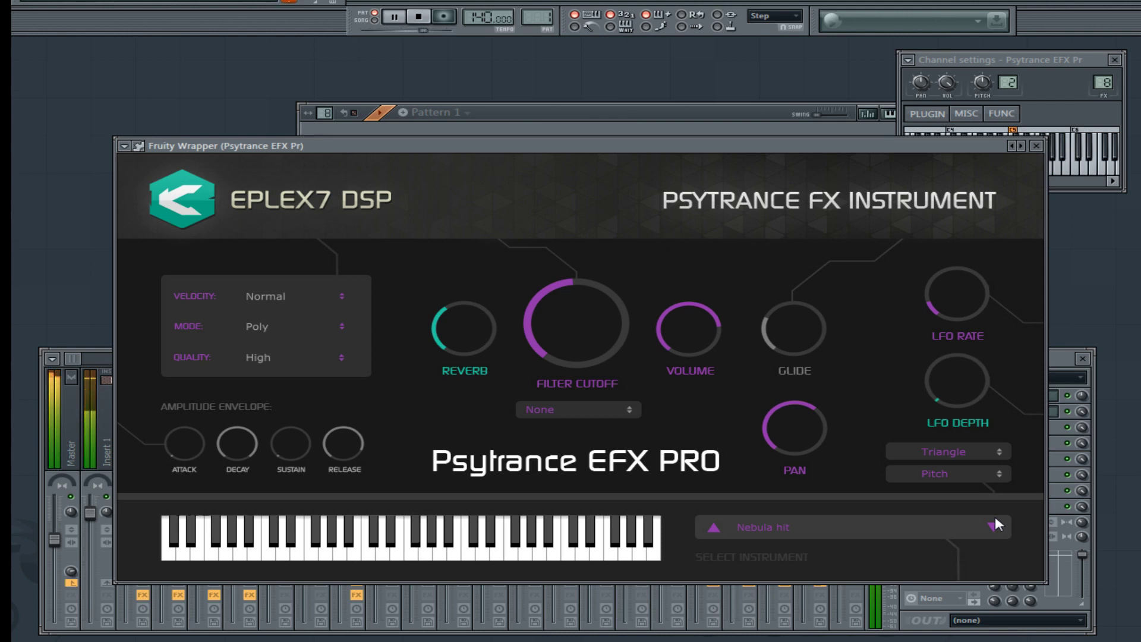
Audition the presets Nebula twist and Nebula voice, adjusting the mixer's Tape Delay level for Nebula voice.
click(995, 525)
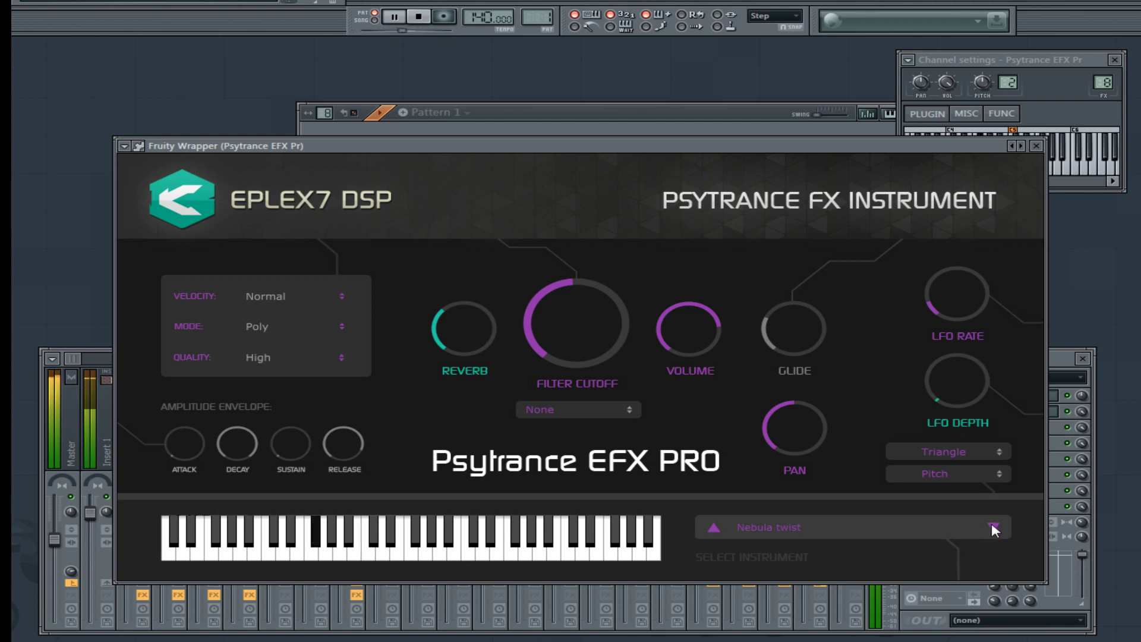
click(994, 527)
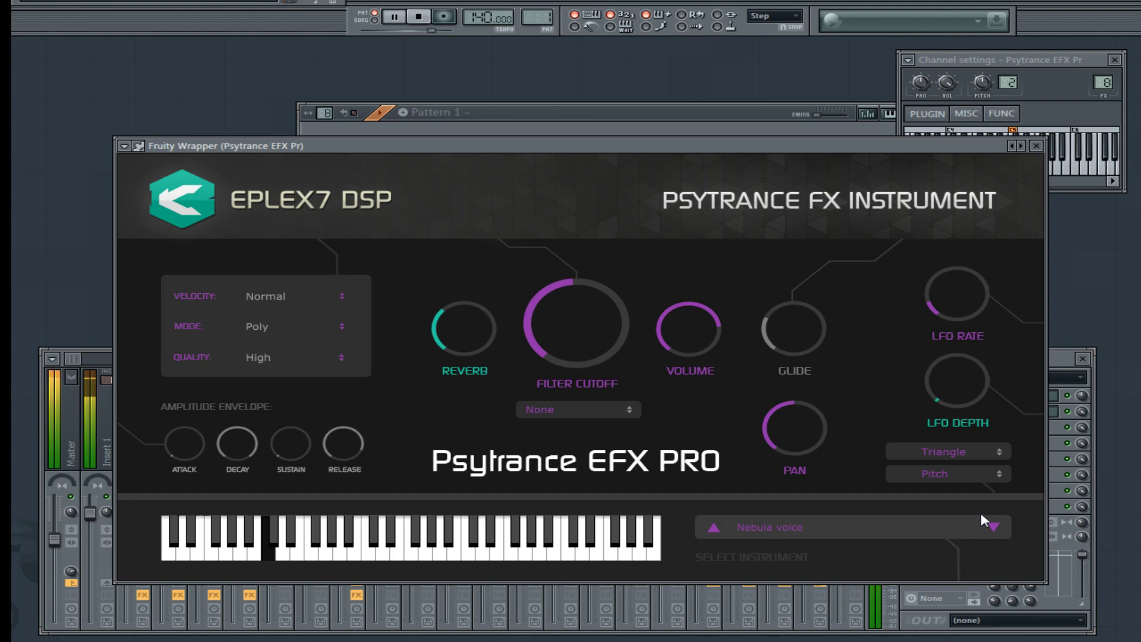
click(1082, 393)
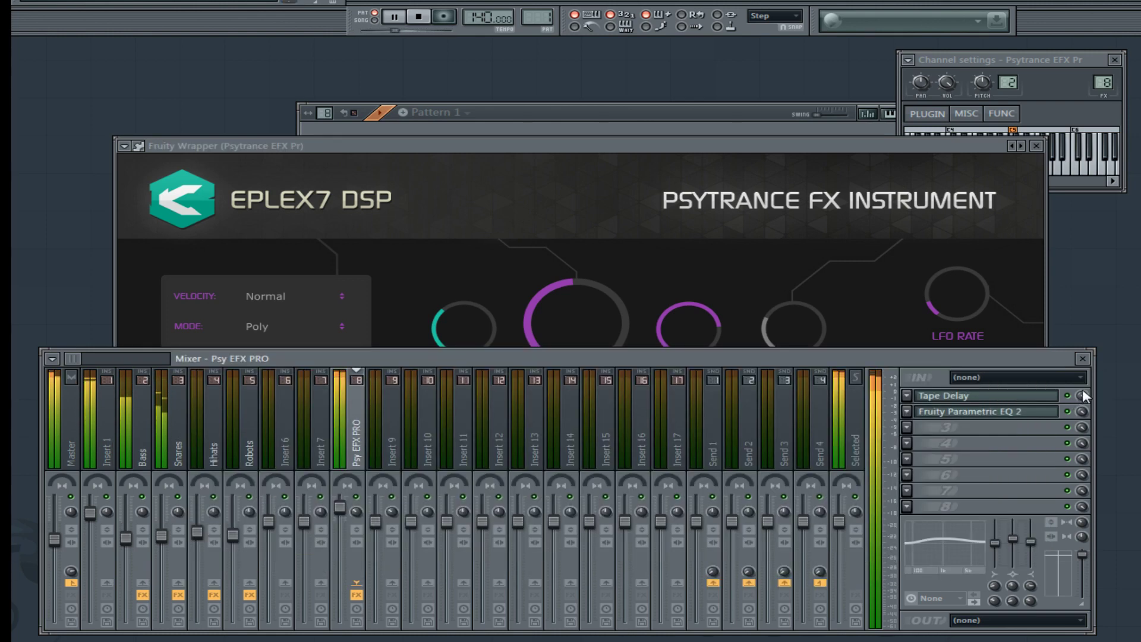
click(1020, 283)
Load the Neokyberpunk preset and readjust the Tape Delay level on its mixer track.
click(993, 527)
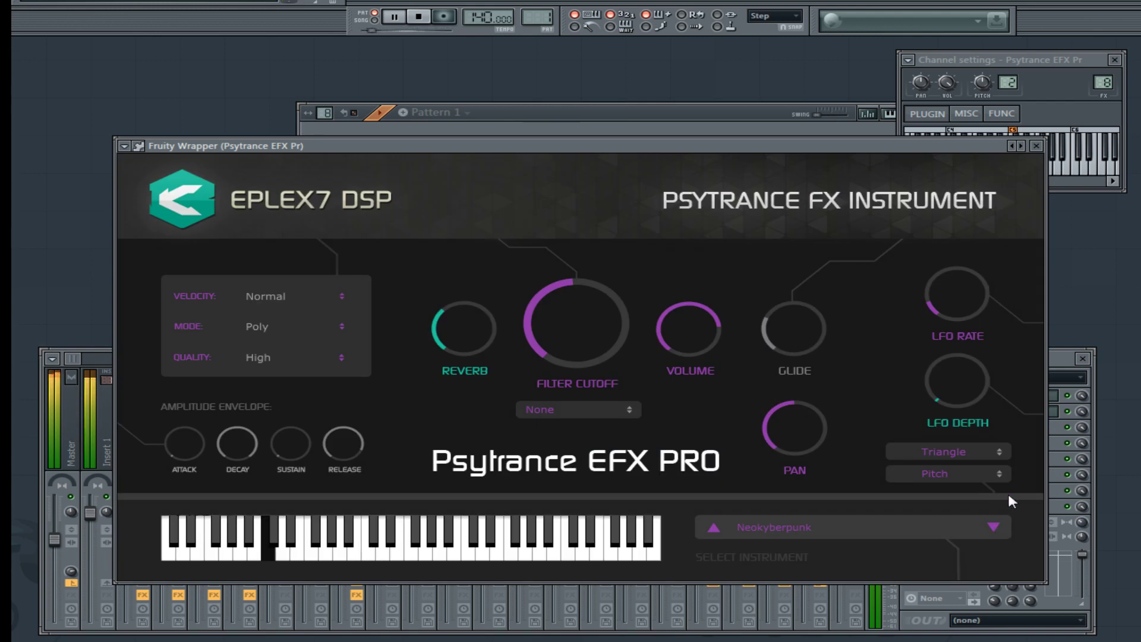
click(1080, 394)
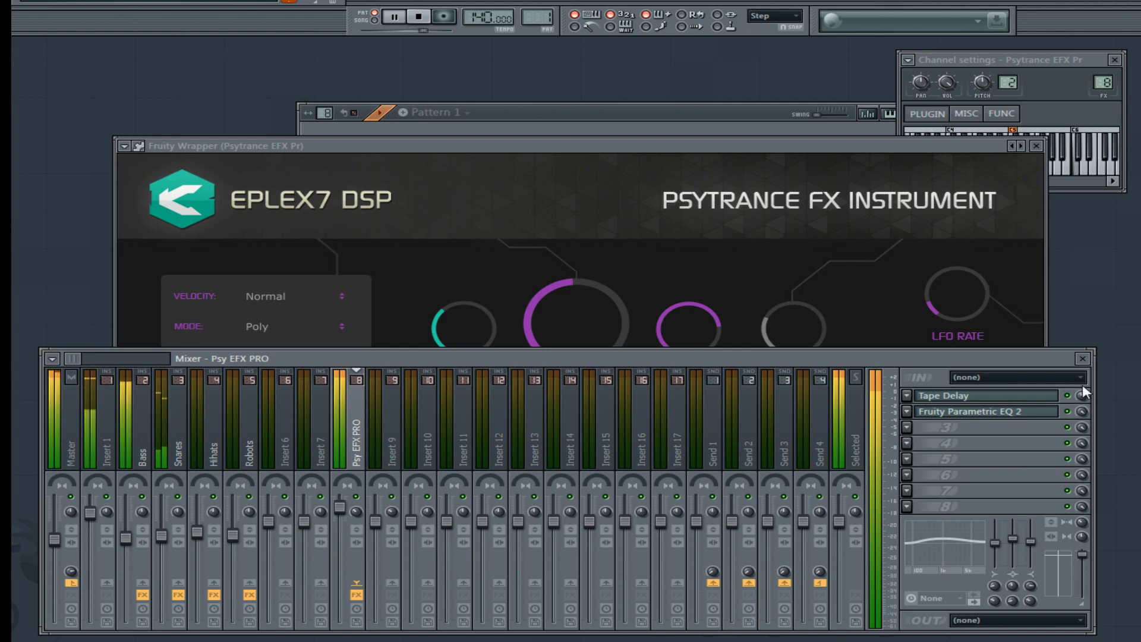
click(972, 220)
Load the Neuronal speaking lead preset and adjust the mixer's Tape Delay level for it.
click(993, 527)
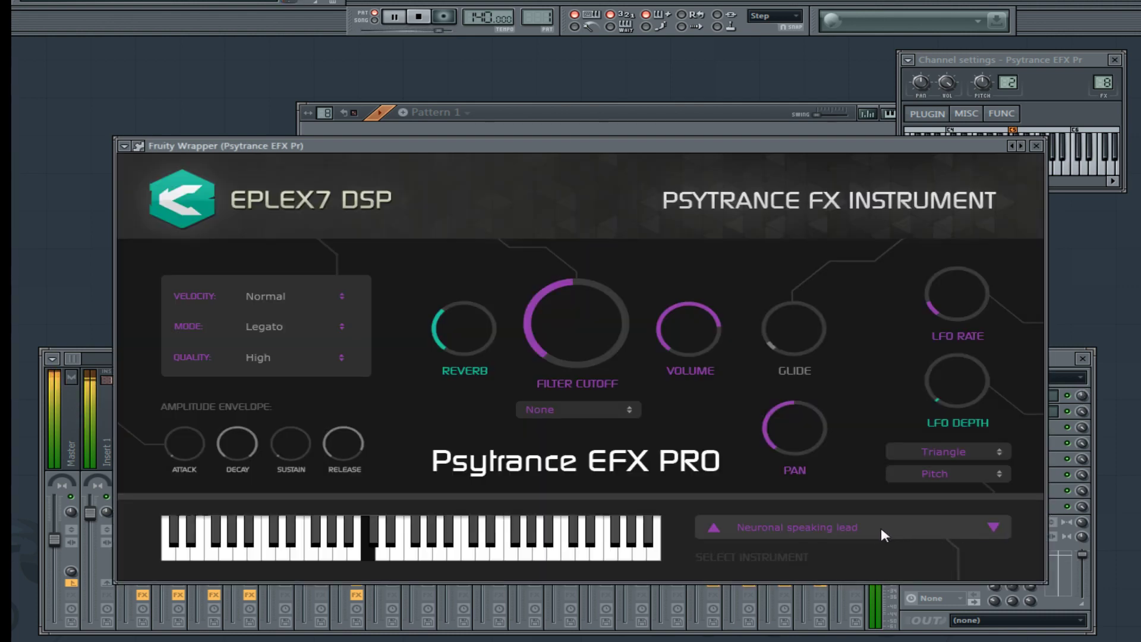
click(1085, 391)
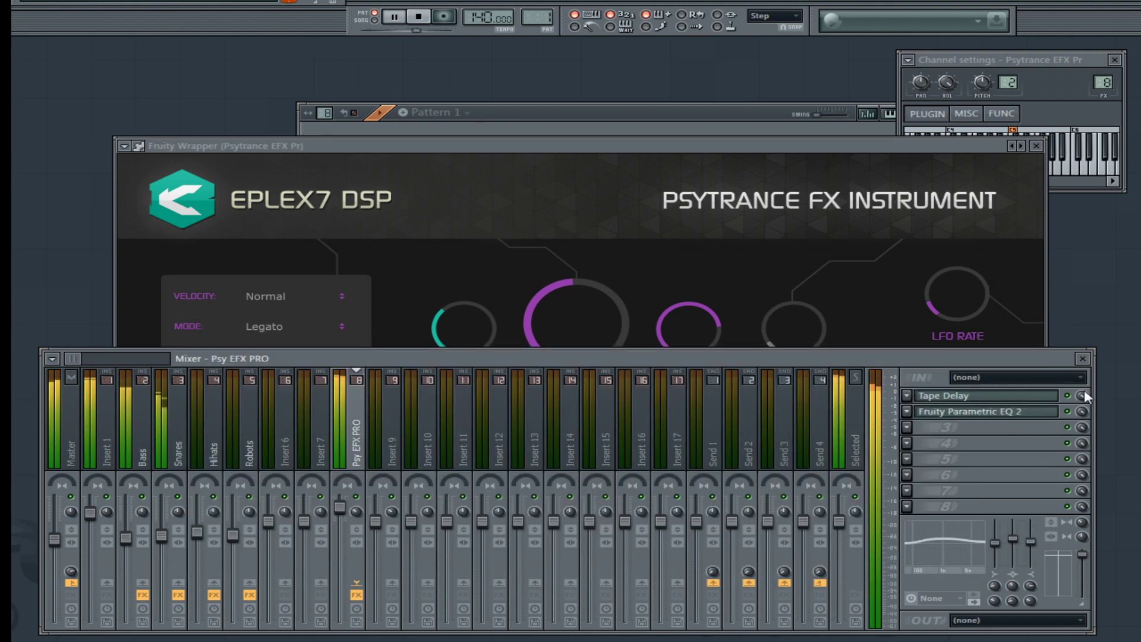
click(1038, 311)
Audition Nova hit and Nuage hardware hit, adjusting the mixer's Tape Delay level for Nuage hardware hit.
click(994, 526)
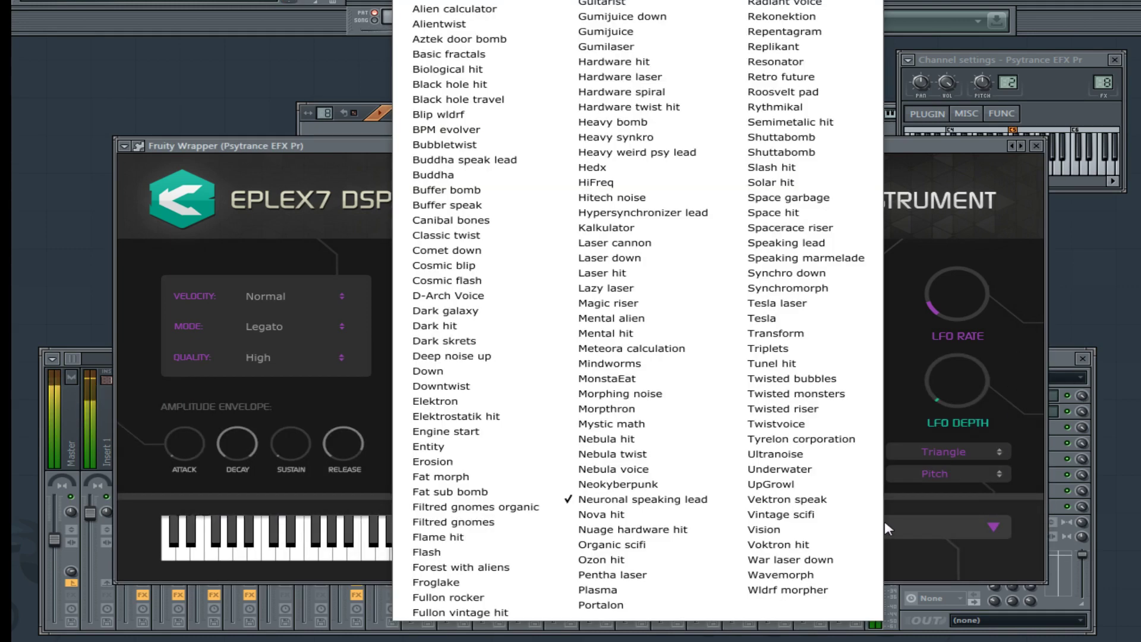
click(656, 515)
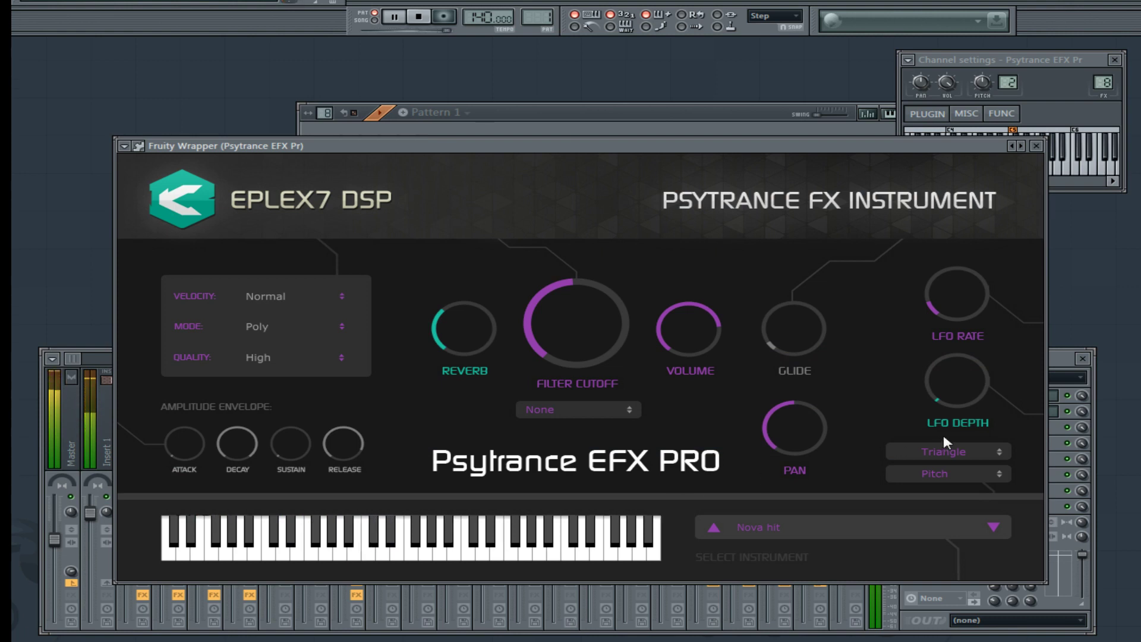
click(993, 527)
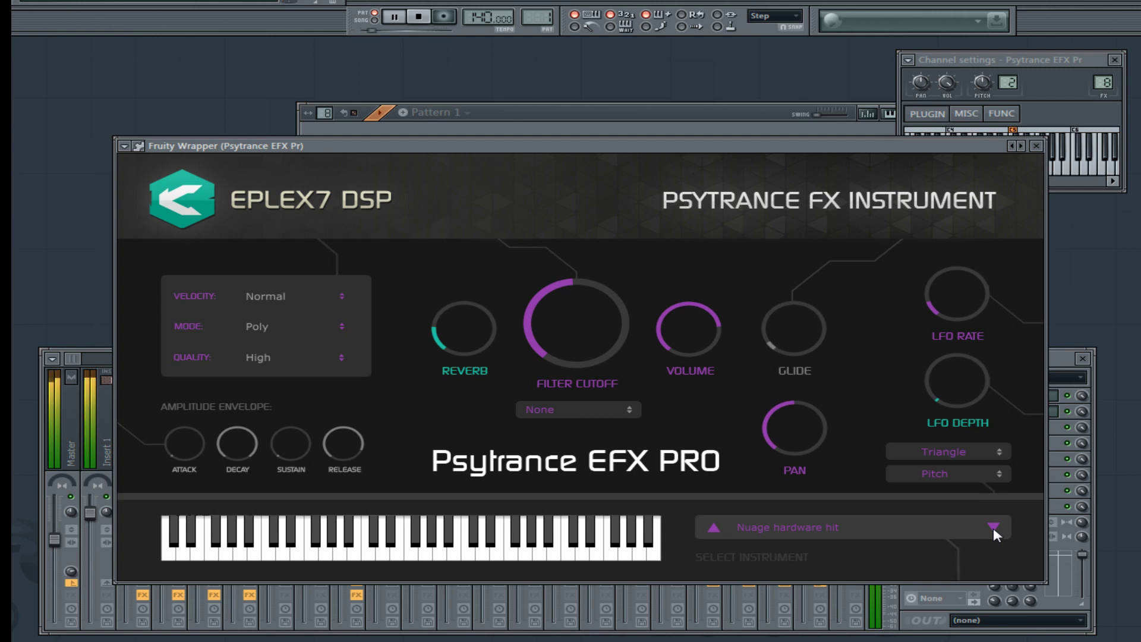
click(1090, 428)
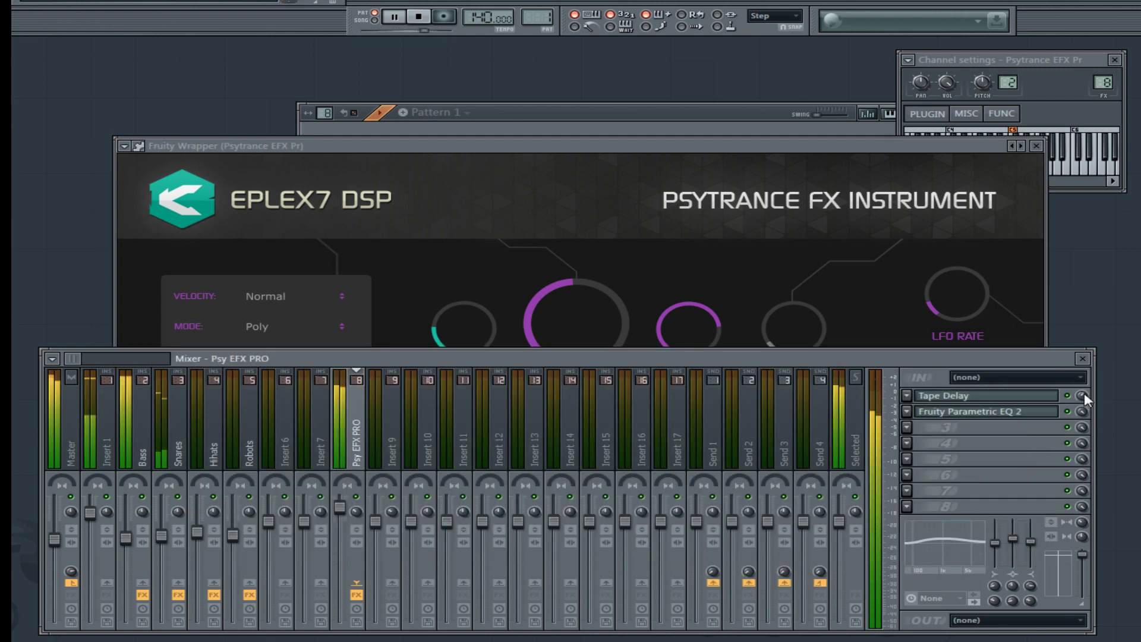
click(1038, 316)
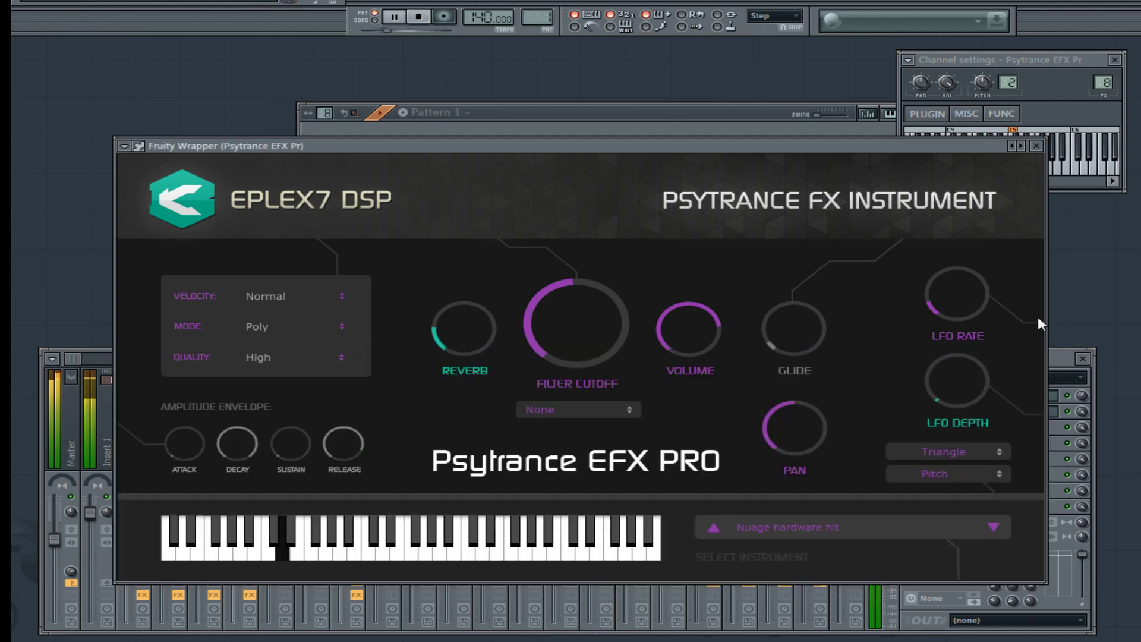
Audition the presets Organic scifi, Ozon hit, Pentha laser and Plasma over pattern 1.
click(998, 527)
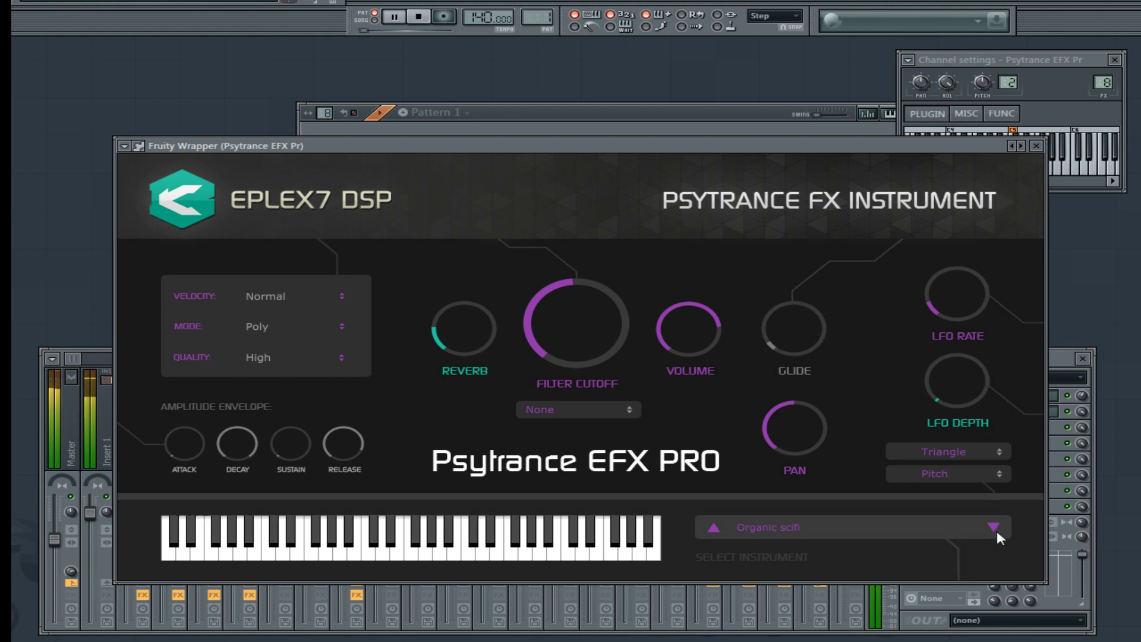
click(993, 527)
click(994, 525)
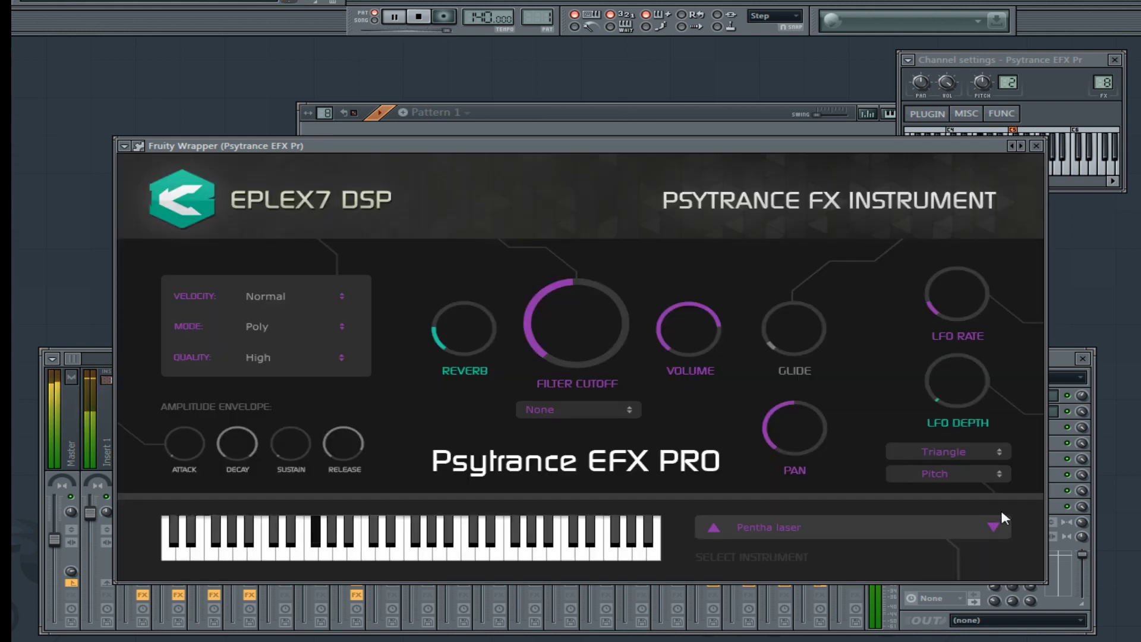
click(993, 527)
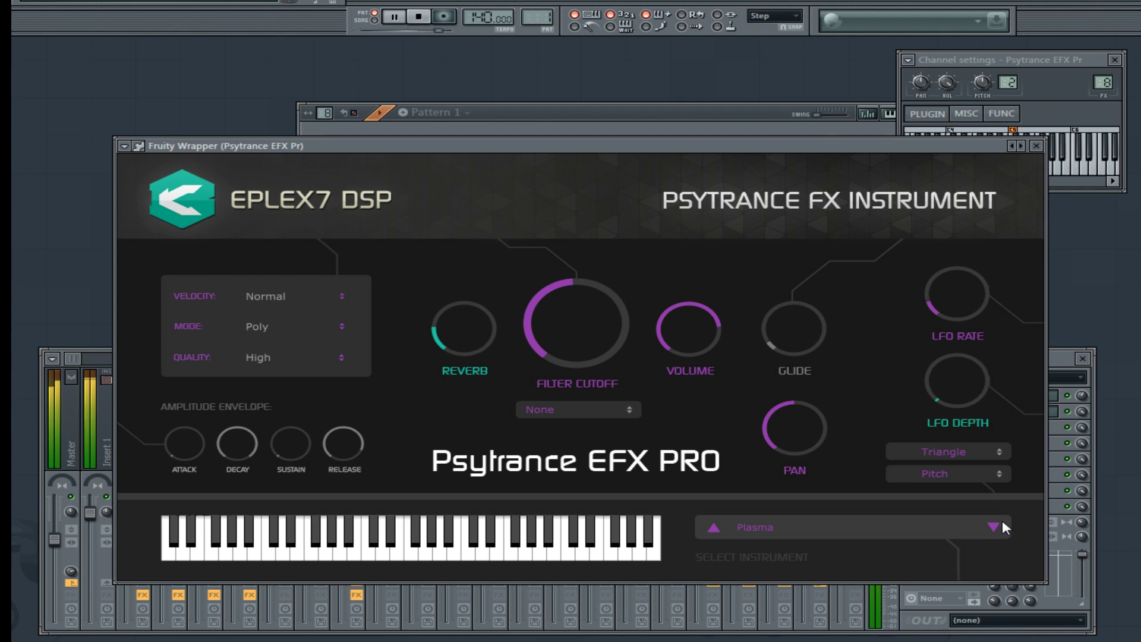
Audition the presets following Plasma one by one, from Portalon up to Protomutation.
click(998, 523)
click(995, 527)
click(989, 525)
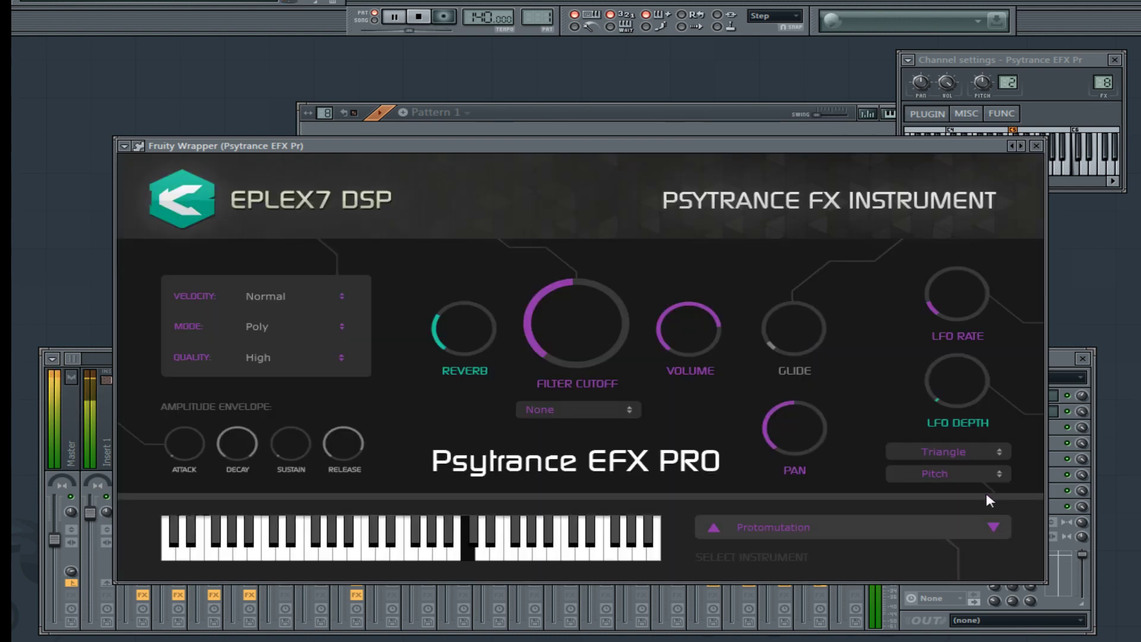
Audition the presets following Protomutation one by one, through Radiant voice up to Rekonektion.
click(995, 526)
click(994, 527)
click(993, 526)
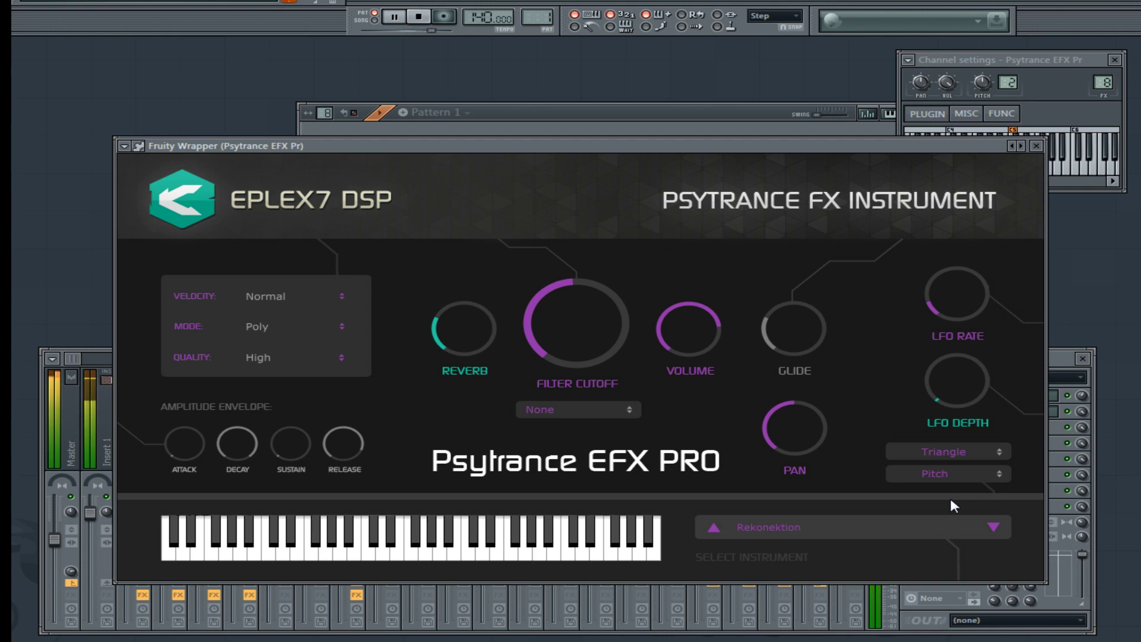
Audition Repentagram, Replikant and Resonator, lowering the plugin's reverb amount slightly for Resonator.
click(995, 527)
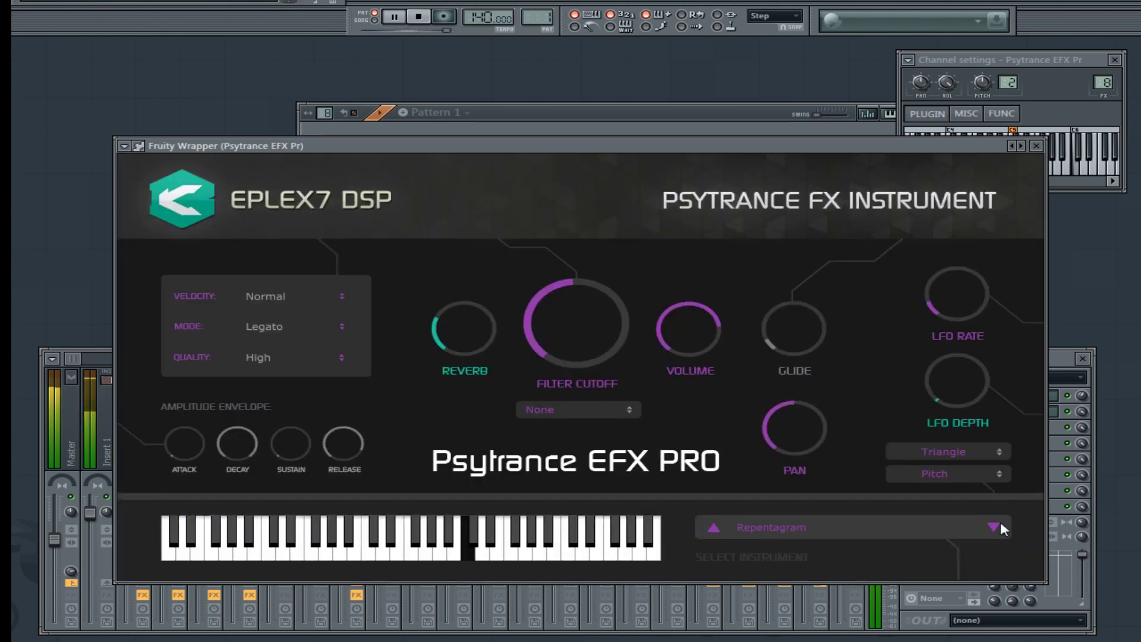
click(998, 527)
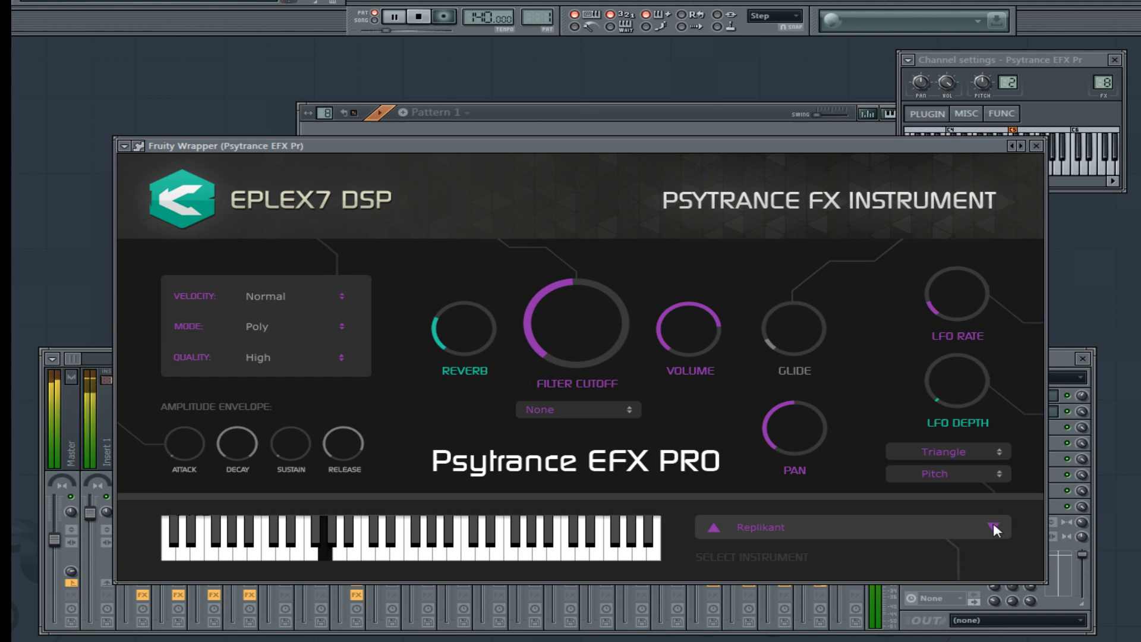
click(994, 524)
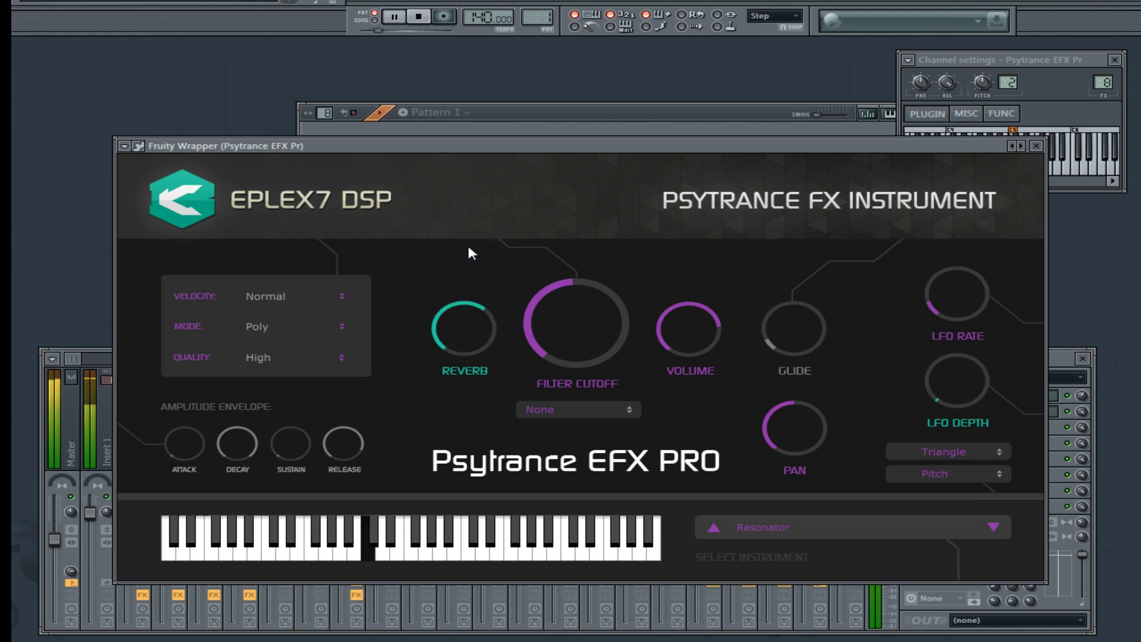
drag(456, 309, 453, 319)
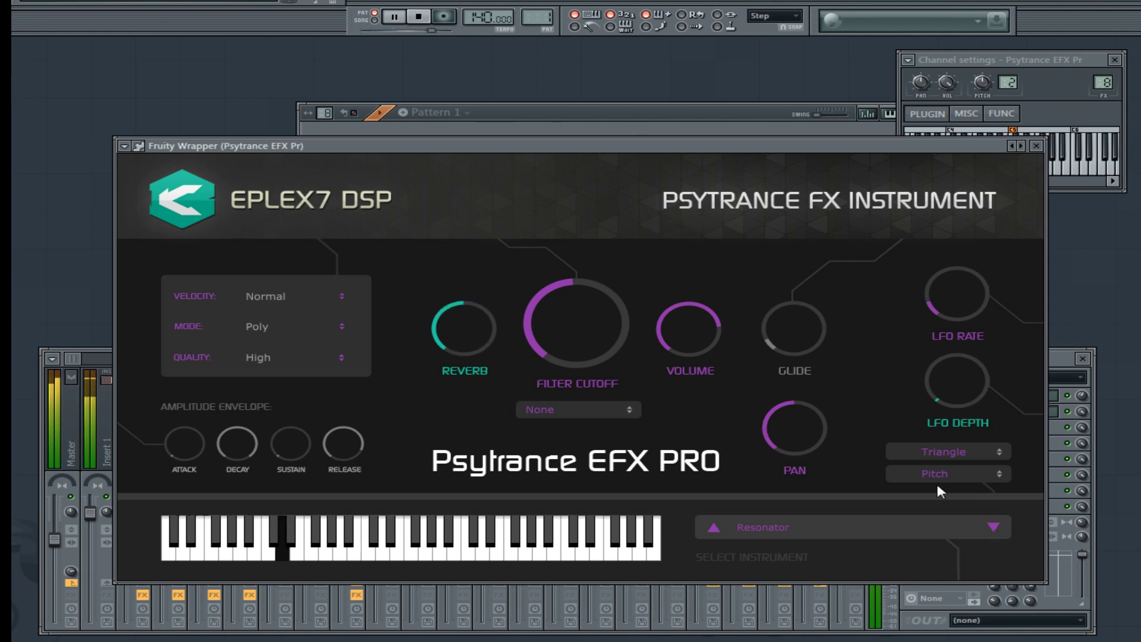
Audition the presets Retro future, Roosvelt pad, Rythmikal and Semimetalic hit over pattern 1.
click(993, 527)
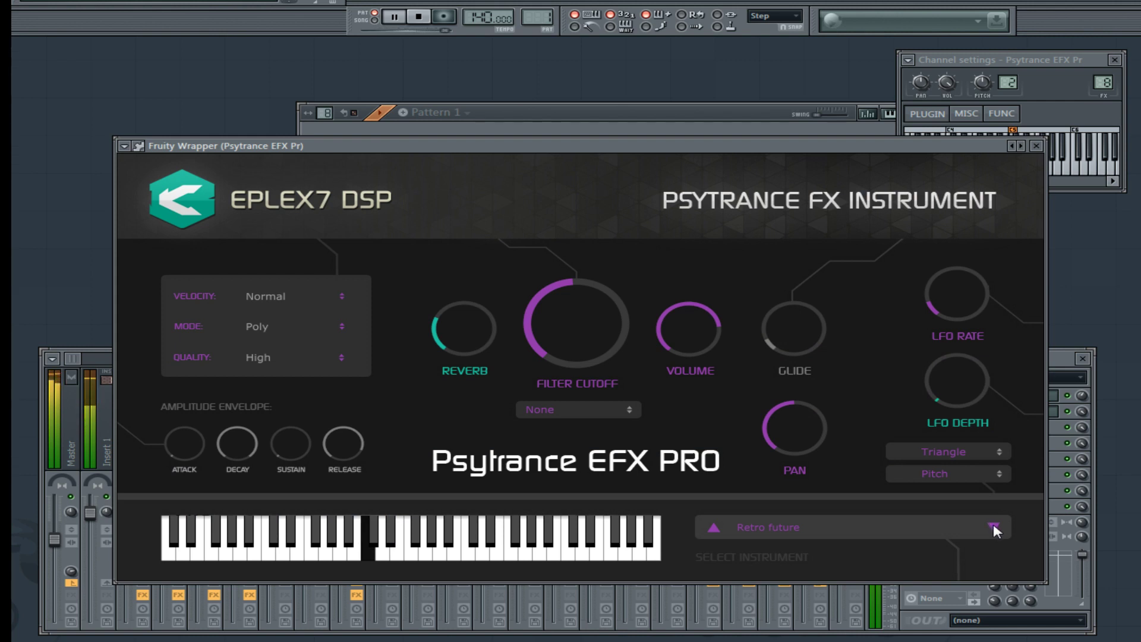
click(993, 526)
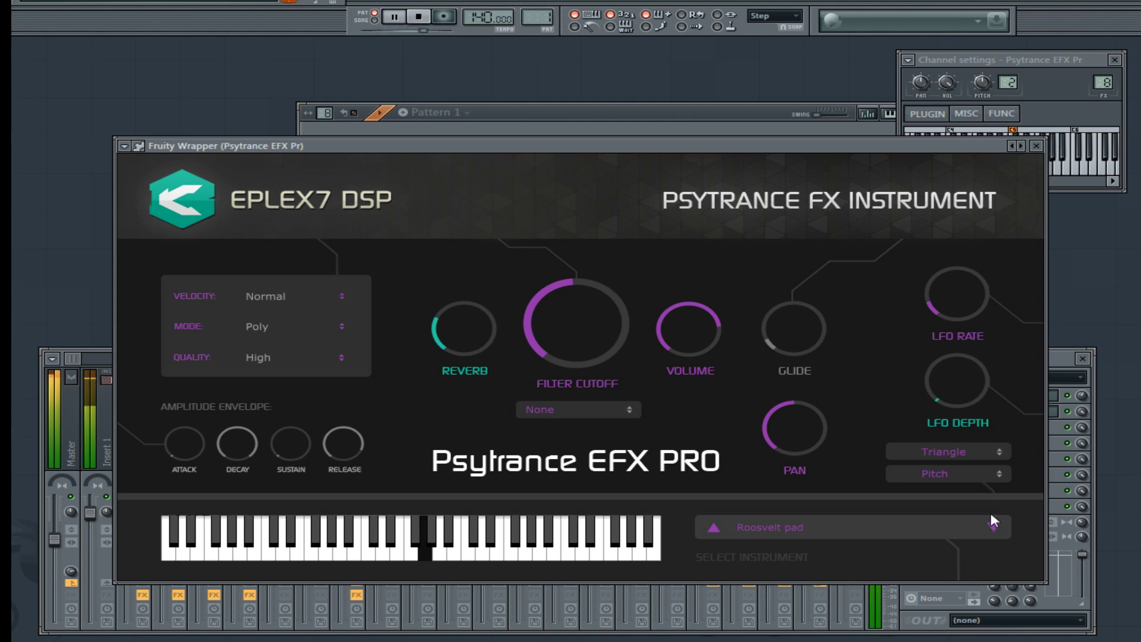
click(994, 525)
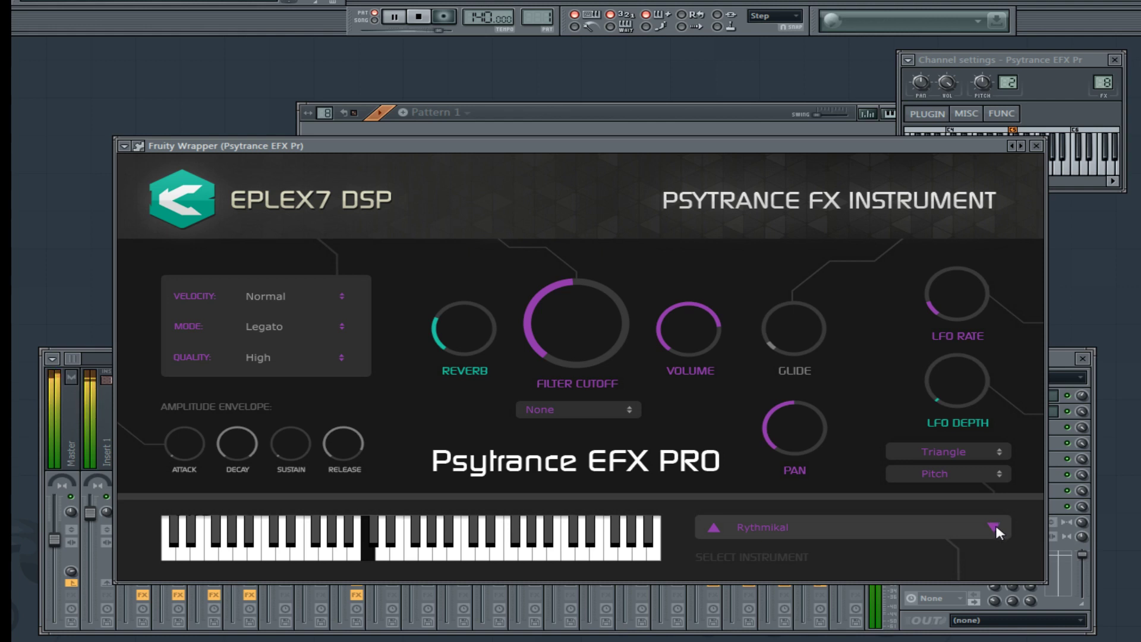
click(994, 525)
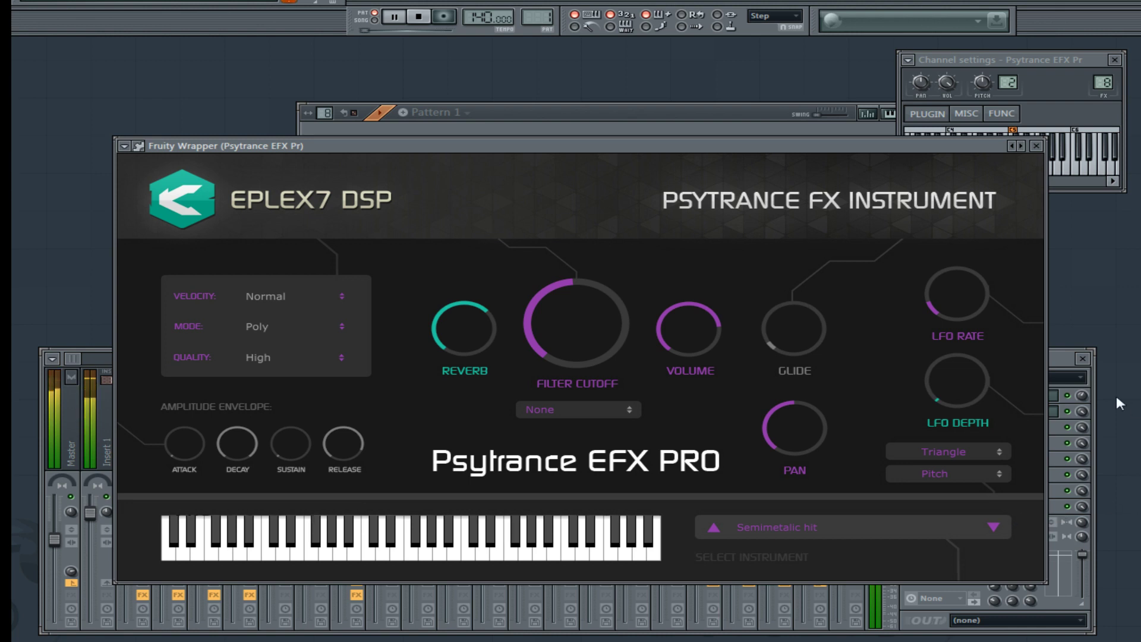
Adjust the mixer's Tape Delay level for Semimetalic hit and switch playback to pattern 3.
click(1086, 397)
click(529, 26)
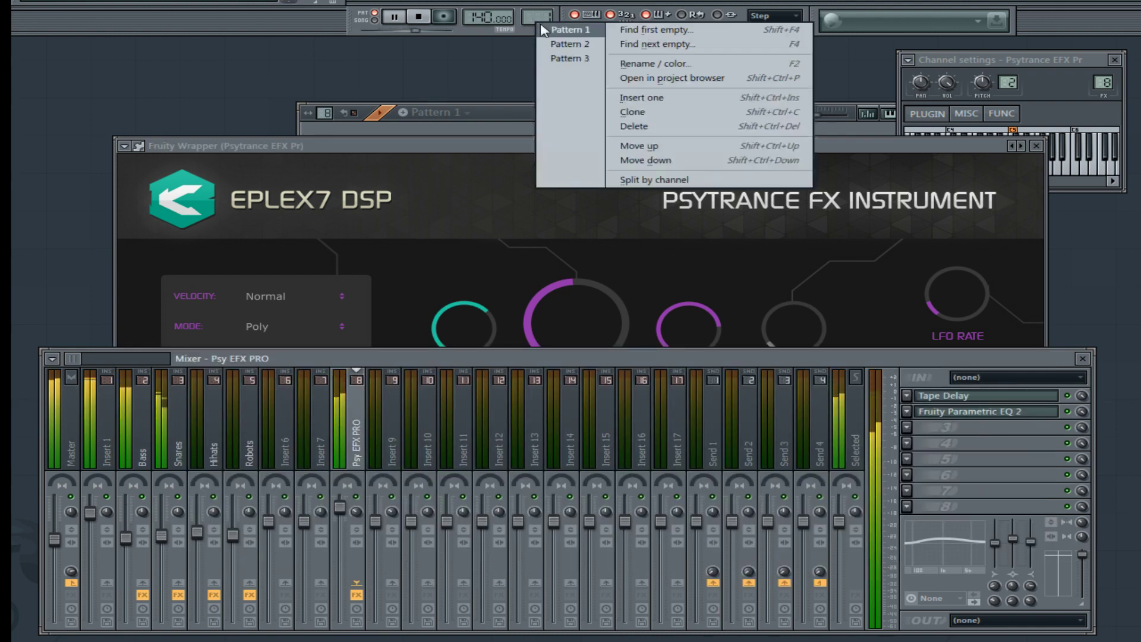
click(565, 57)
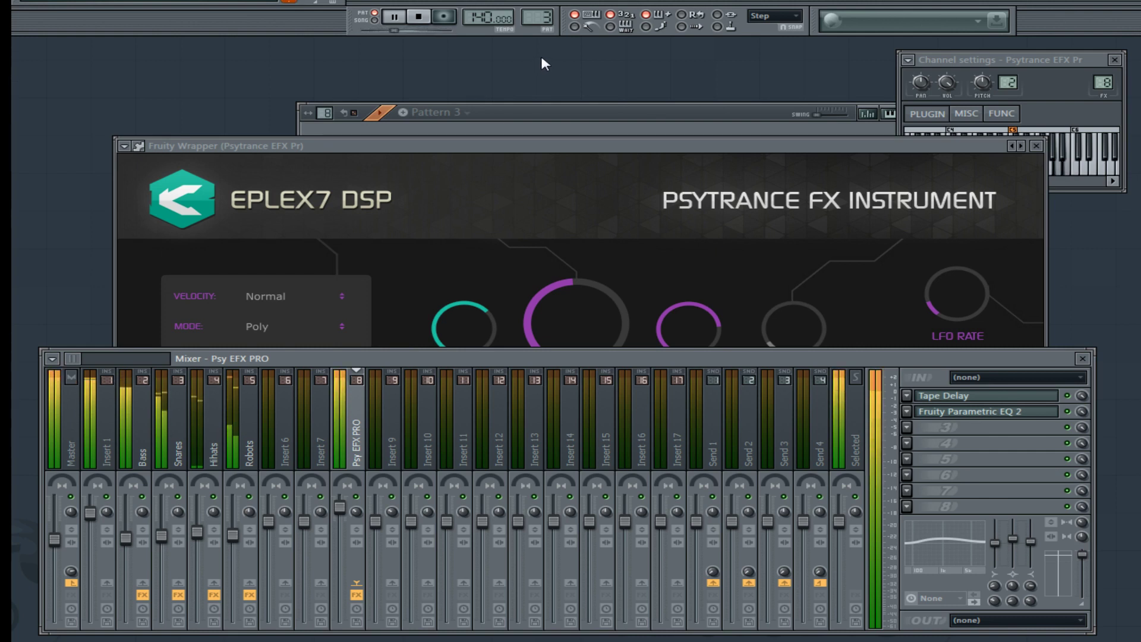
click(816, 342)
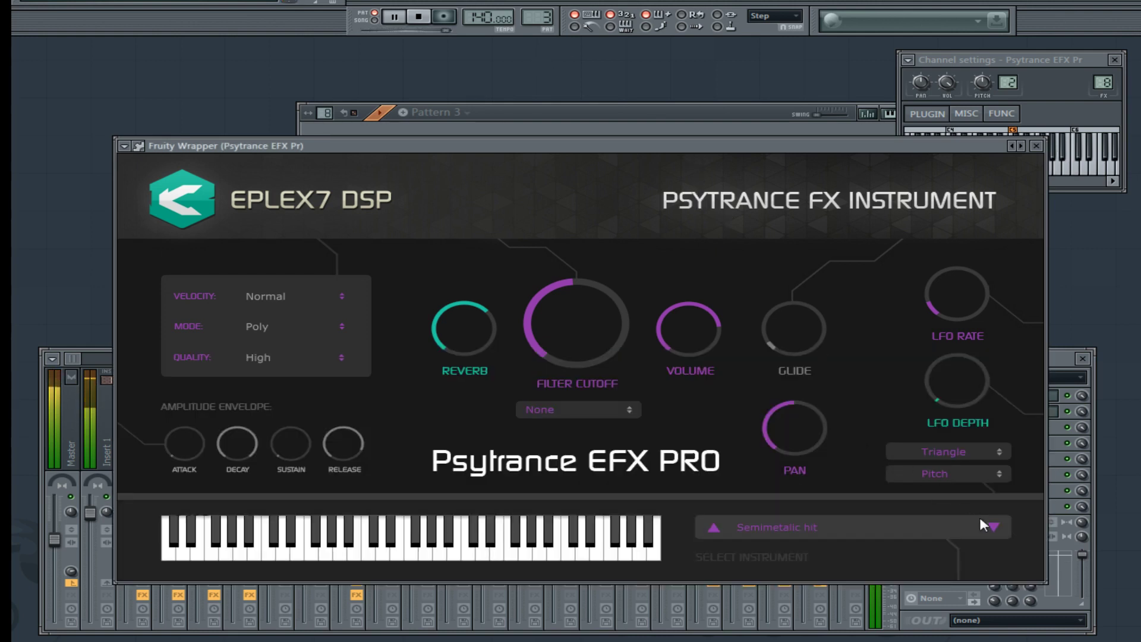
Load the first Shuttabomb preset over pattern 3 and adjust the Tape Delay level on its mixer track.
click(993, 526)
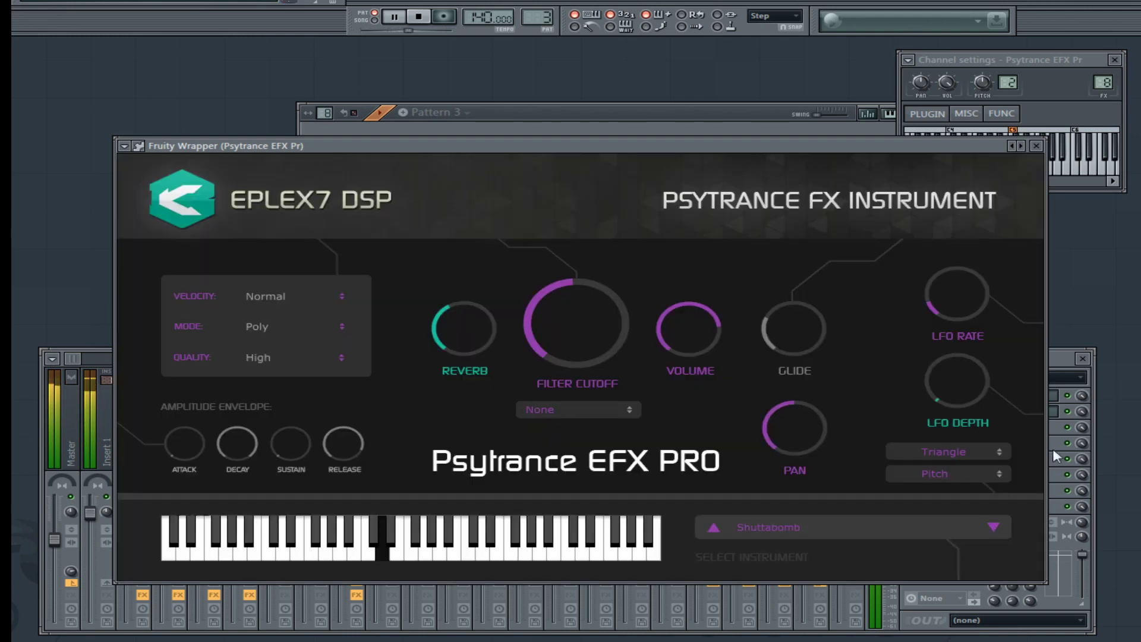
click(1079, 403)
click(737, 147)
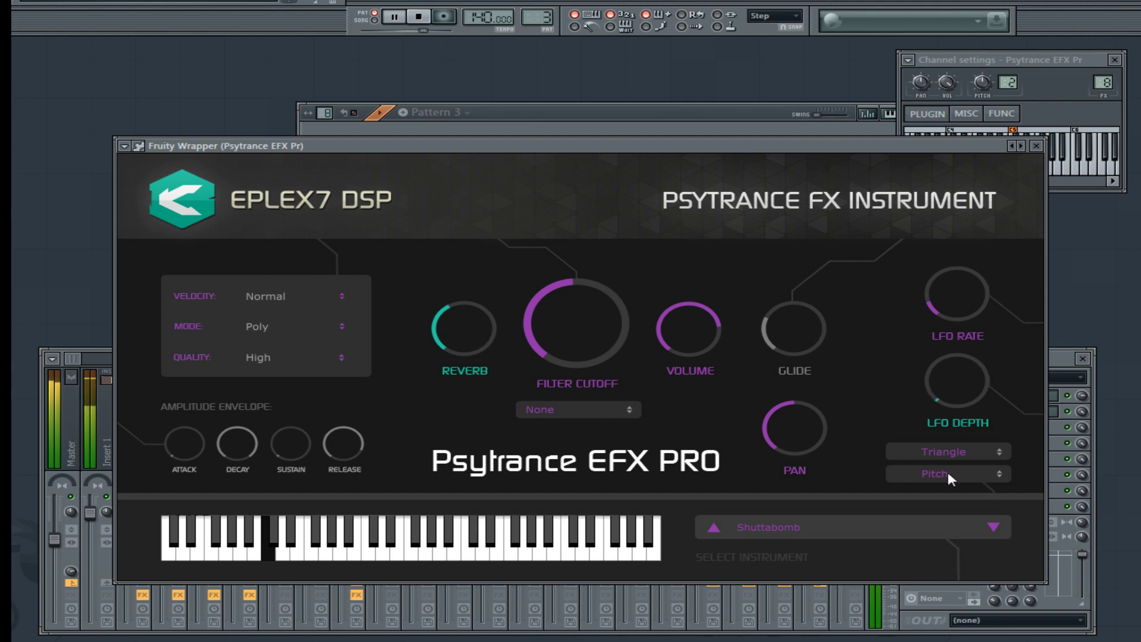
Audition the second Shuttabomb preset and Slash hit, adjusting the mixer's Tape Delay level for Slash hit.
click(993, 528)
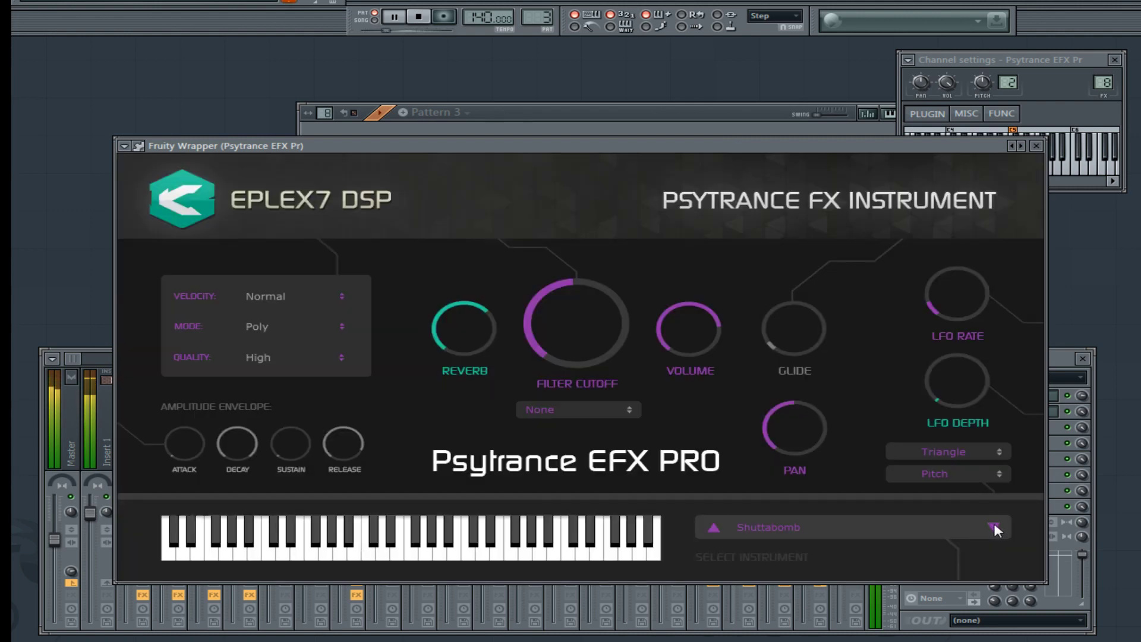
click(994, 527)
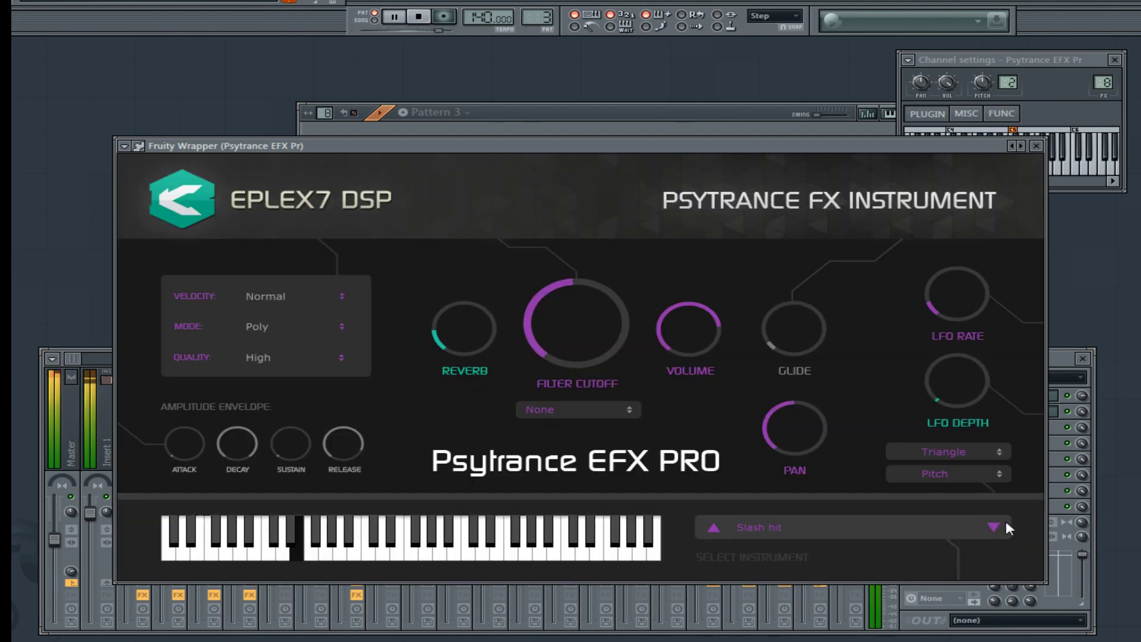
click(1082, 397)
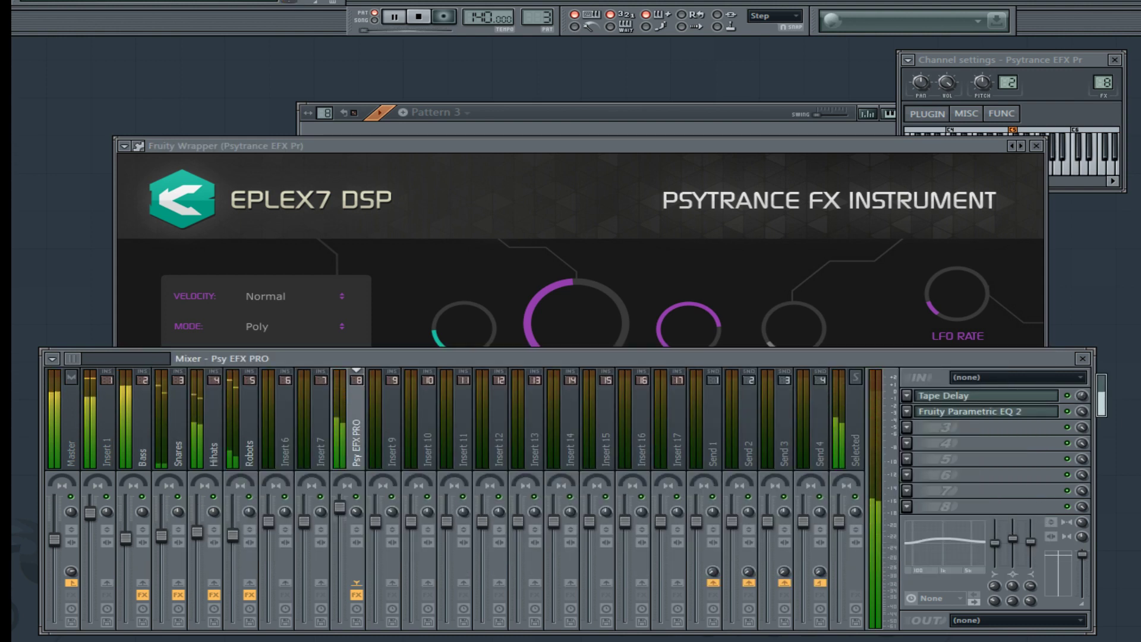
Raise the plugin's reverb amount for Slash hit and set its filter type to Low Pass.
click(453, 284)
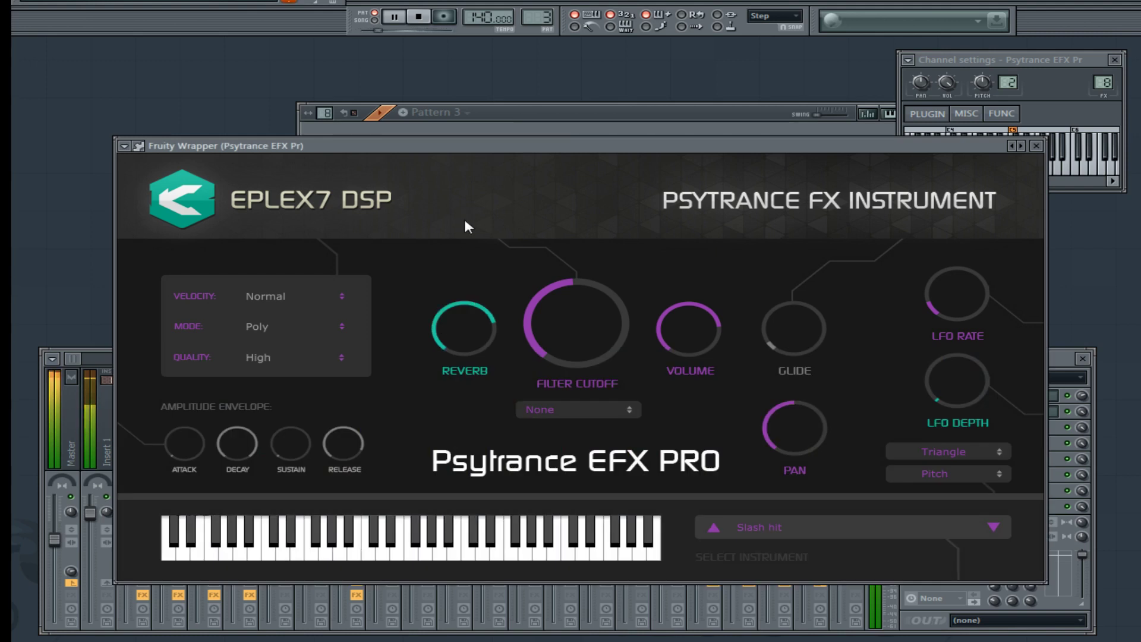
click(588, 410)
click(553, 435)
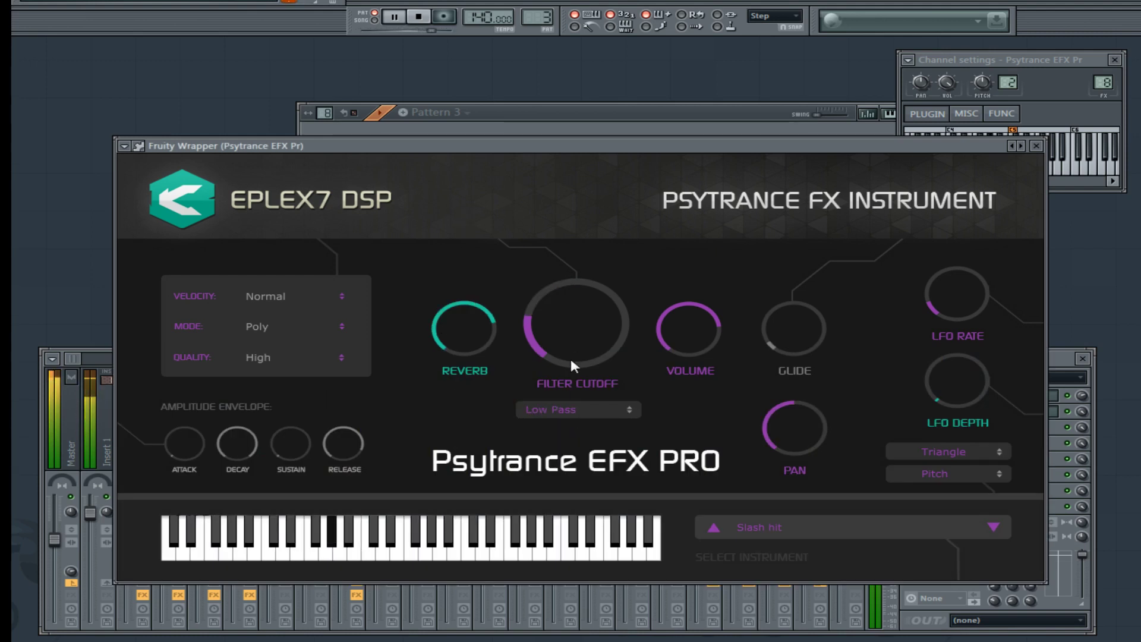
Switch the Slash hit filter type to High Pass and lower the filter cutoff to near its minimum.
click(556, 409)
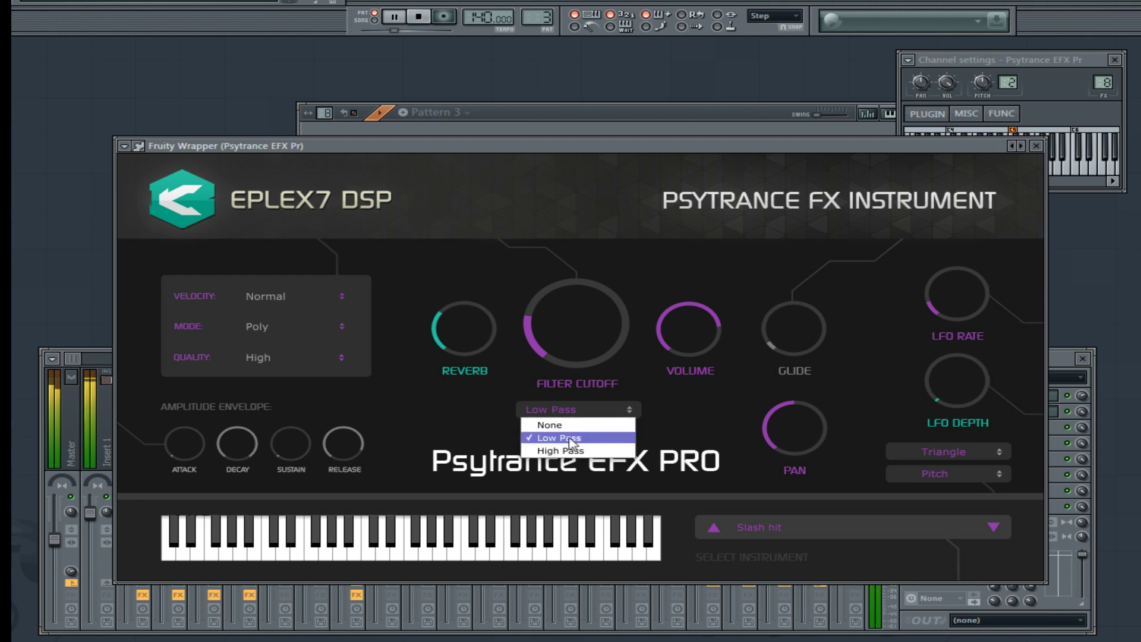
click(571, 449)
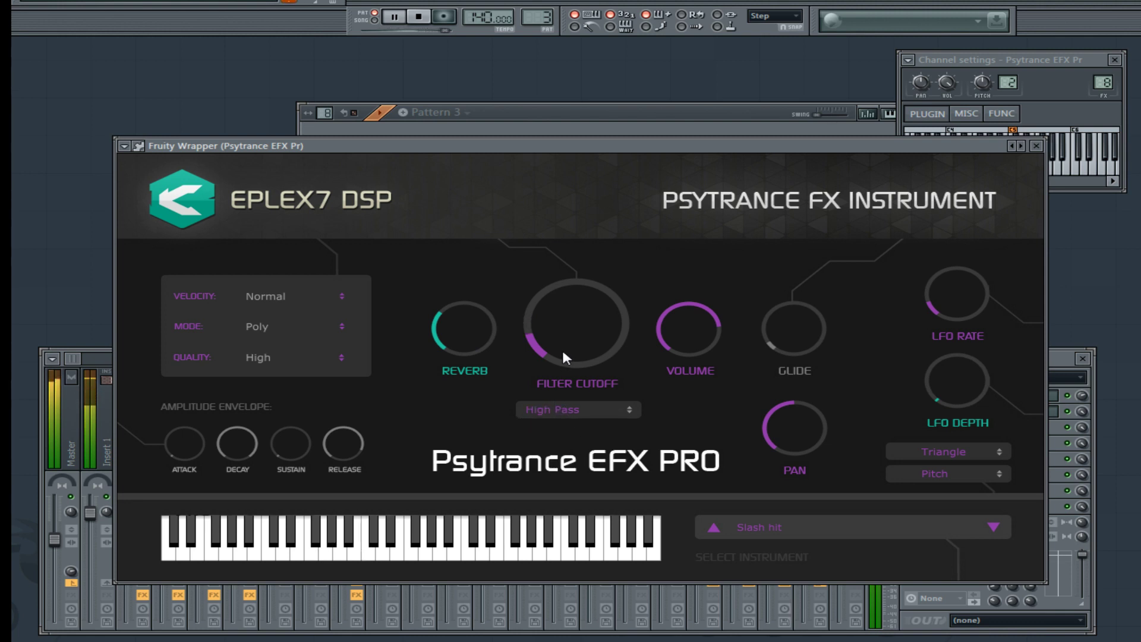
drag(563, 352, 561, 338)
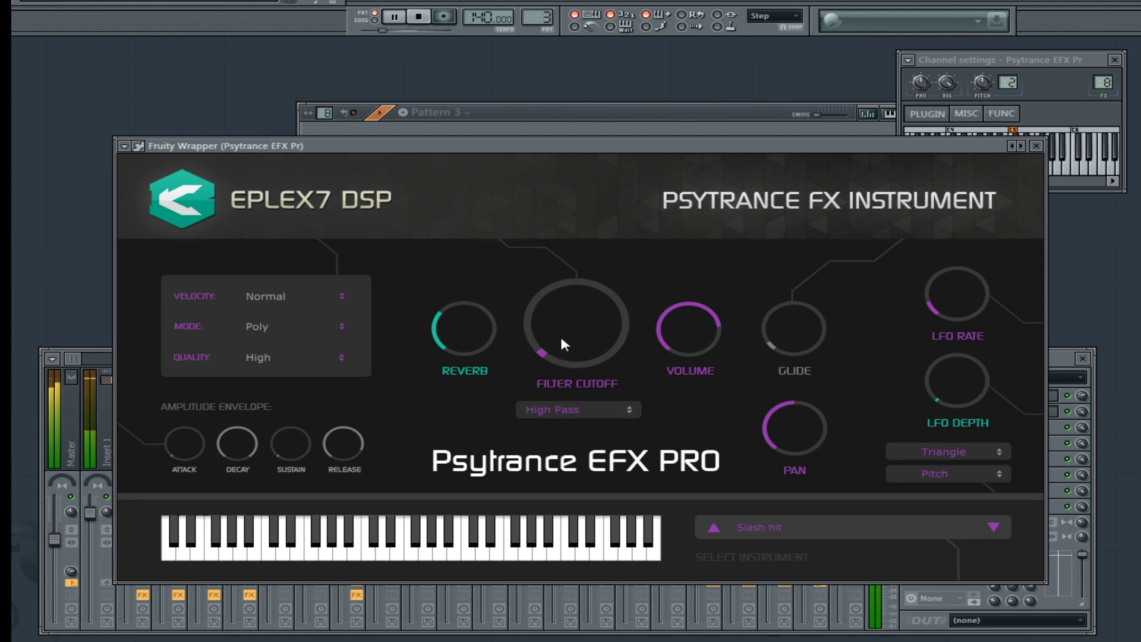
Route the Slash hit LFO to Pan, raise the LFO depth and adjust the LFO rate.
click(969, 474)
click(958, 510)
drag(957, 380, 954, 278)
drag(968, 358, 968, 355)
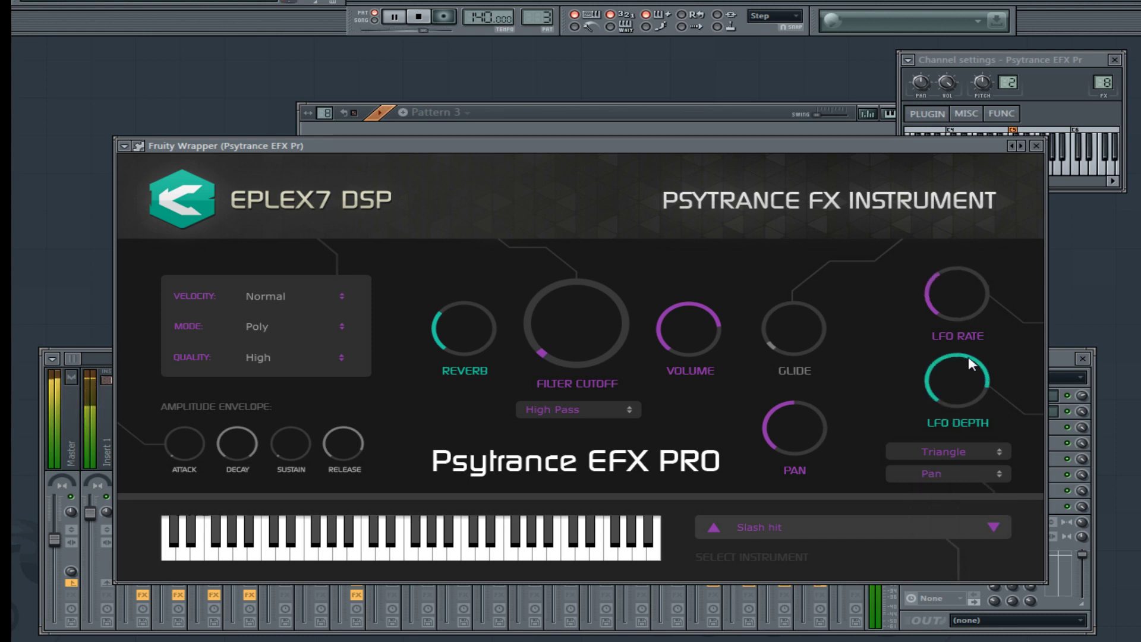
drag(978, 306, 968, 319)
Audition the Solar hit preset and continue through the preset list to Space hit.
click(999, 527)
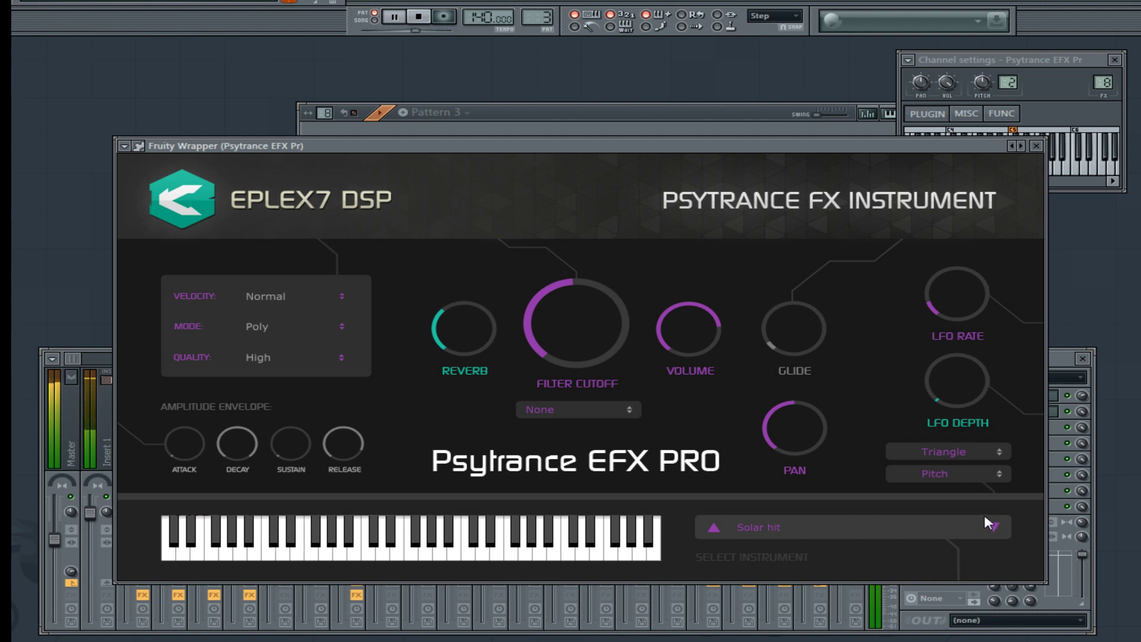
click(991, 526)
click(993, 526)
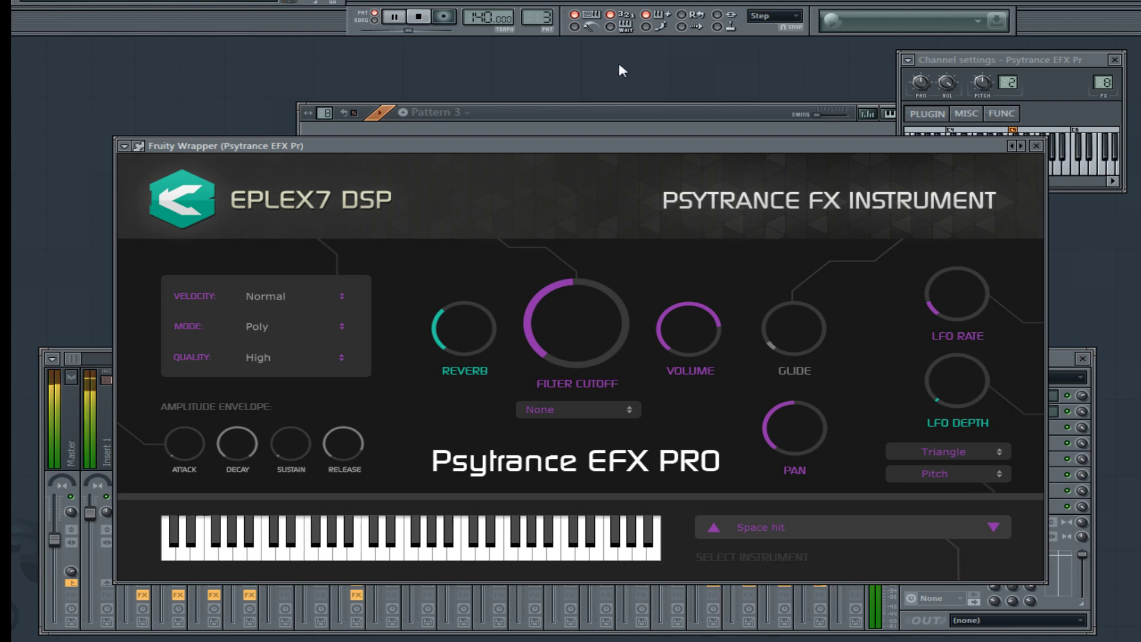
Switch playback to pattern 1 and adjust the Tape Delay level on the Psy EFX PRO mixer track for Space hit.
right_click(545, 18)
click(562, 30)
drag(1082, 395, 1082, 392)
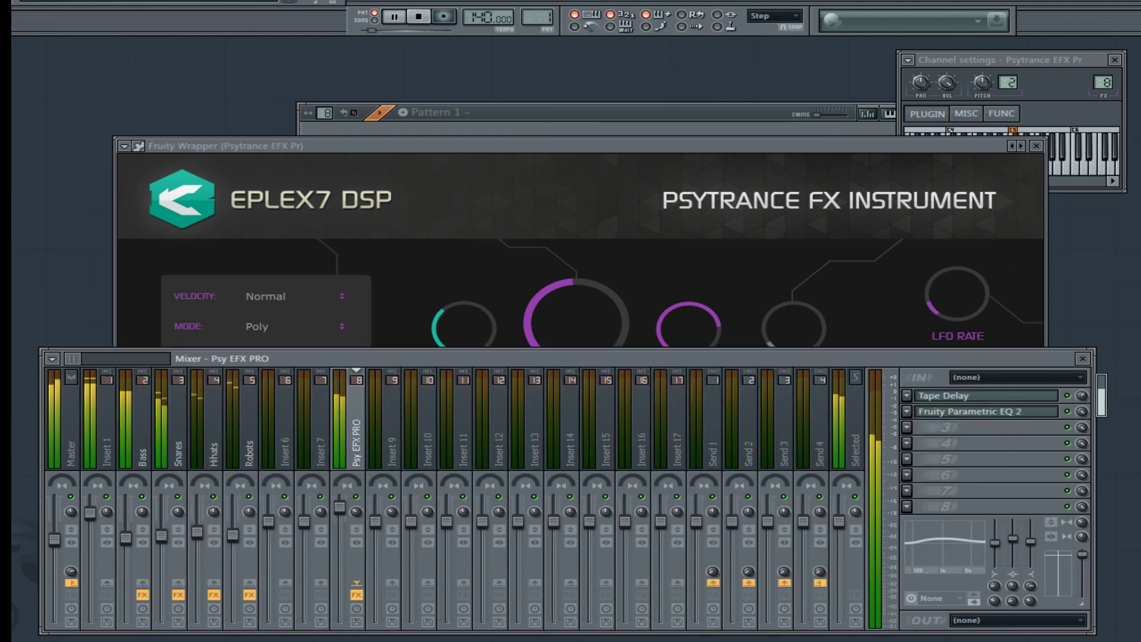
click(786, 170)
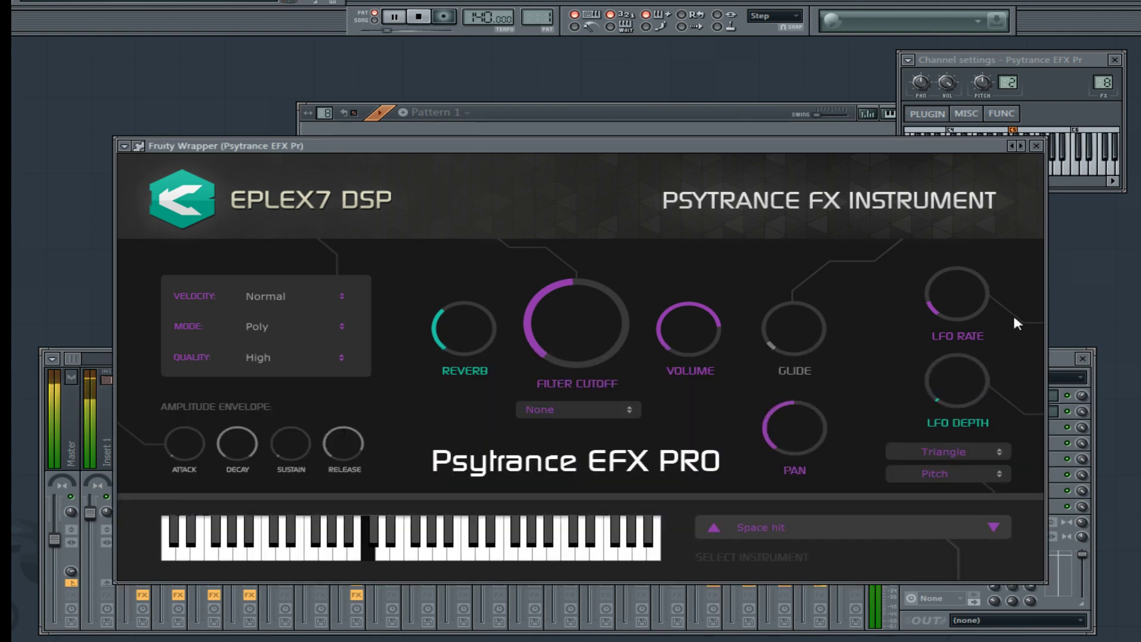
Load the Spacerace riser preset and raise its reverb amount.
click(998, 524)
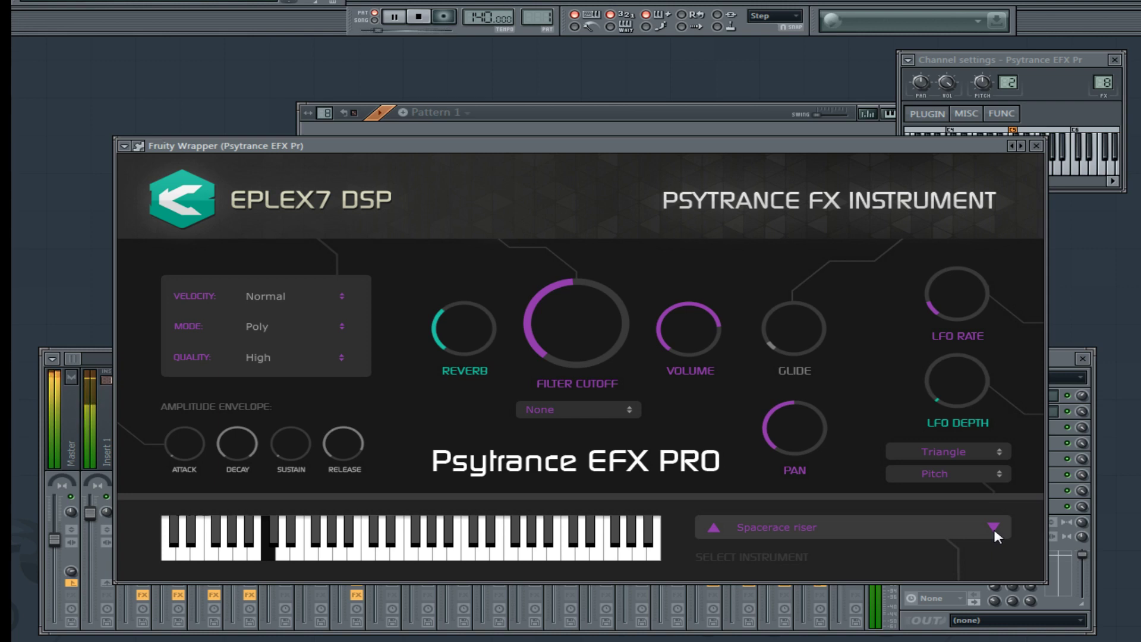
drag(425, 324, 982, 487)
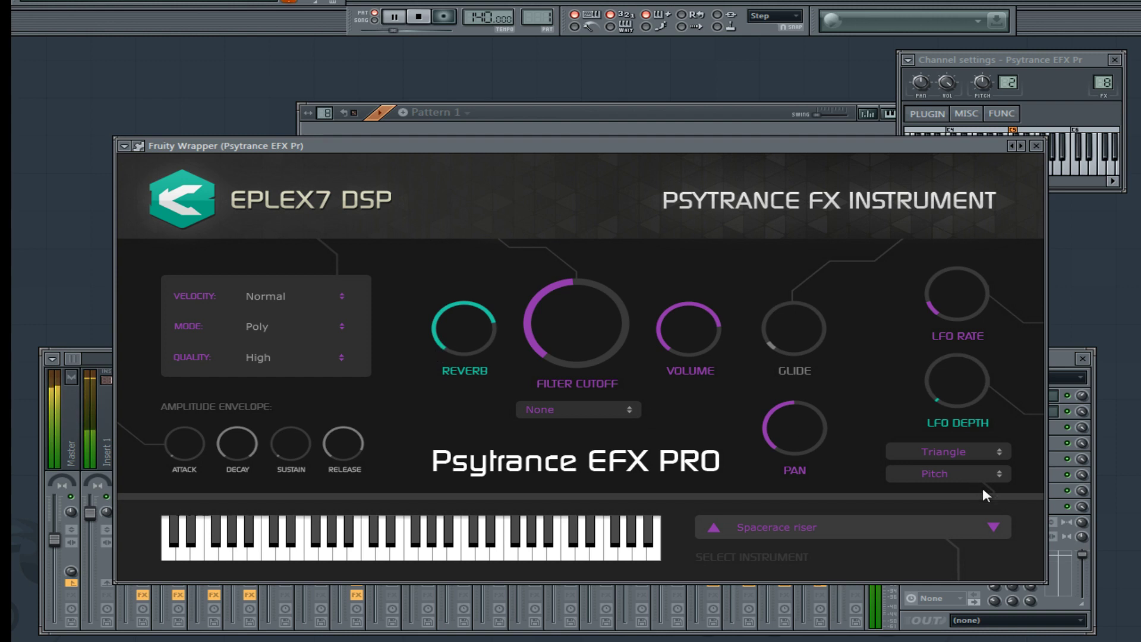
Audition Speaking lead, Speaking marmelade and Synchro down, adjusting the reverb amount for Synchro down.
click(987, 528)
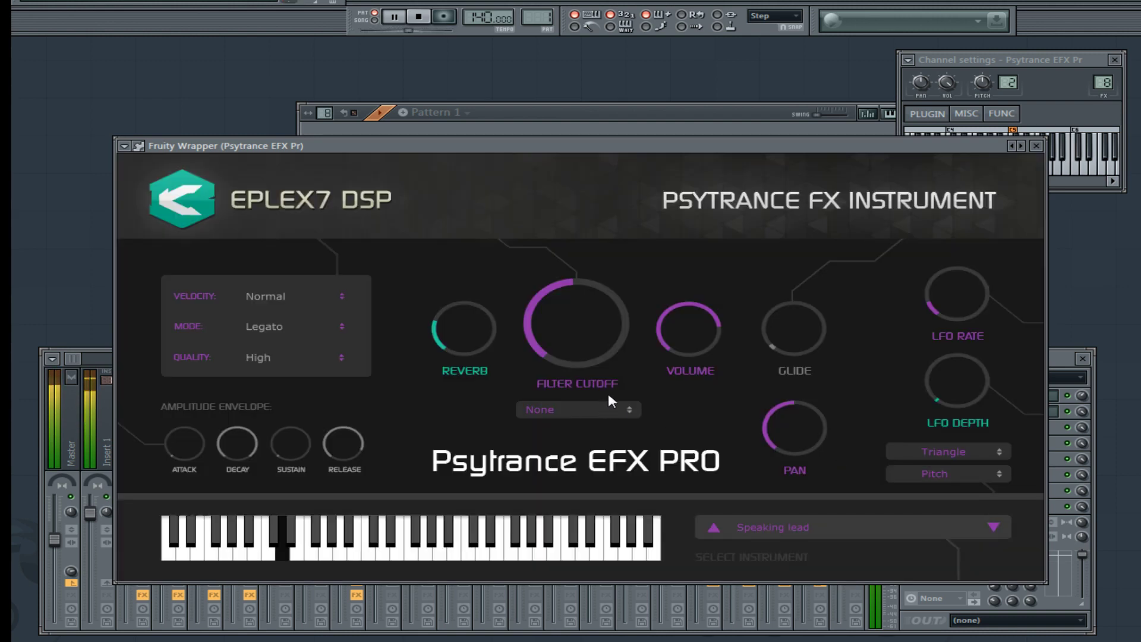
click(993, 526)
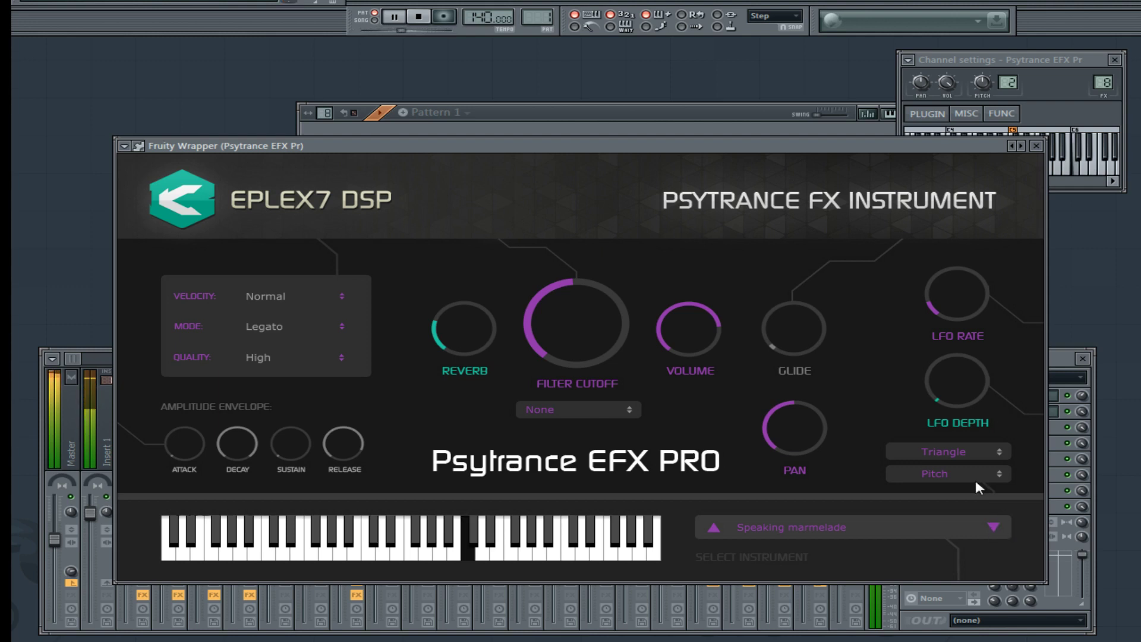
click(1002, 525)
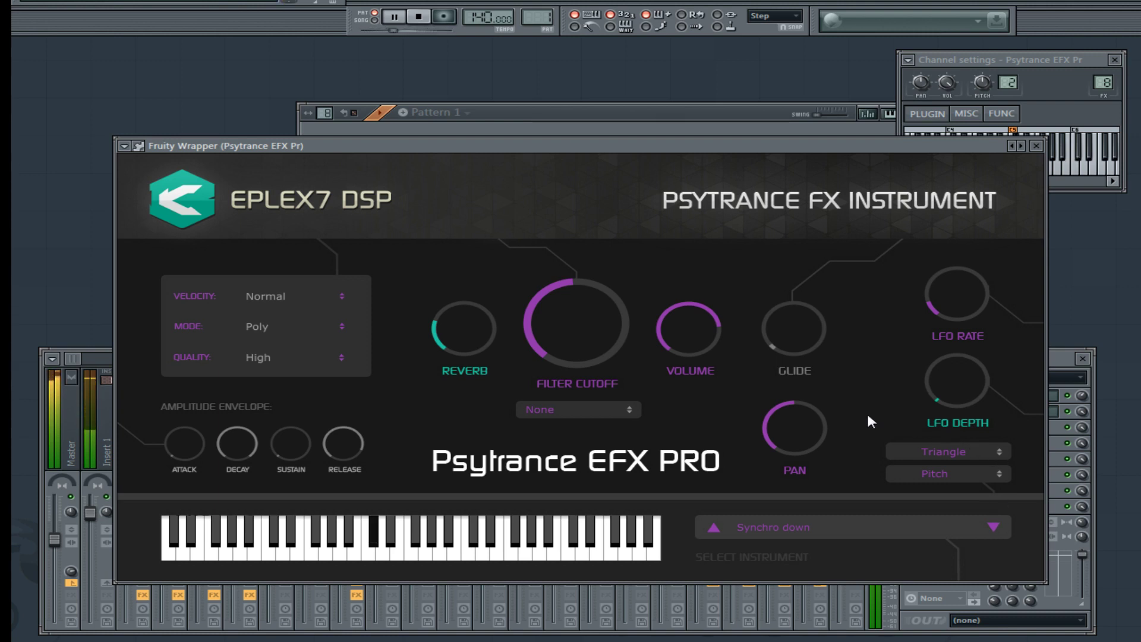
drag(463, 324, 470, 377)
Audition Synchromorph and Tesla laser, bringing the mixer forward for Tesla laser before returning to the plugin.
click(993, 527)
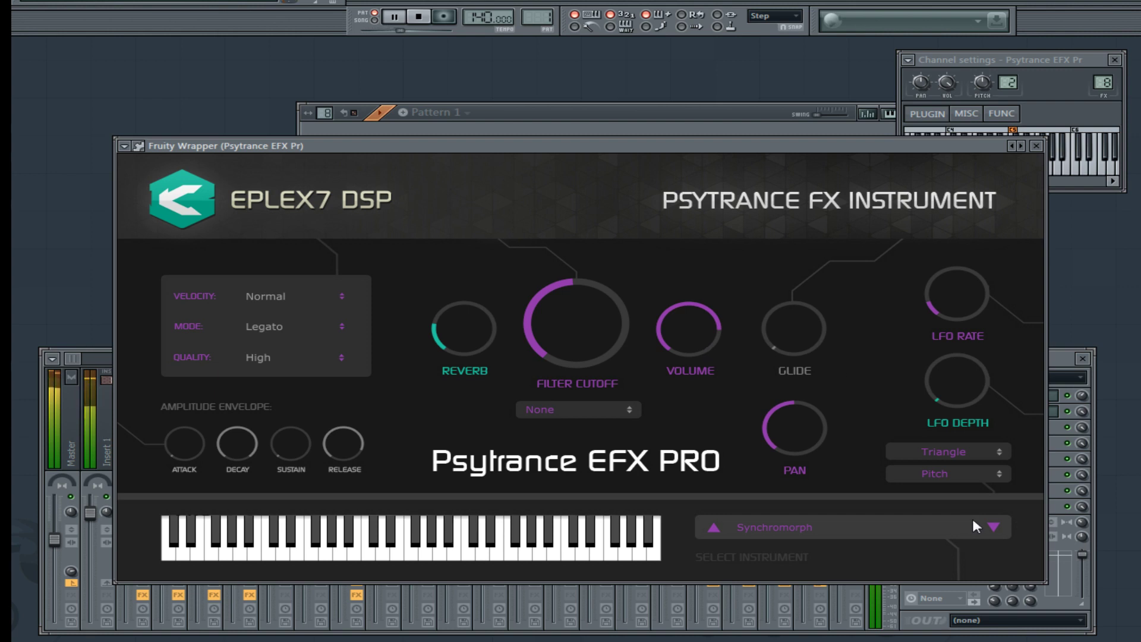
click(993, 527)
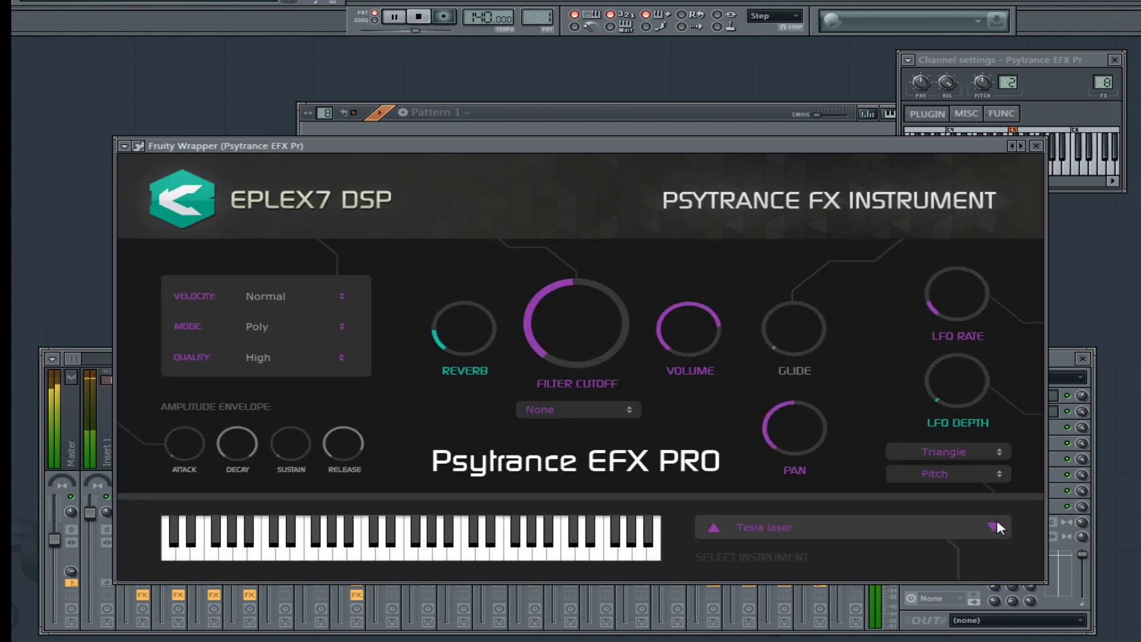
click(1092, 406)
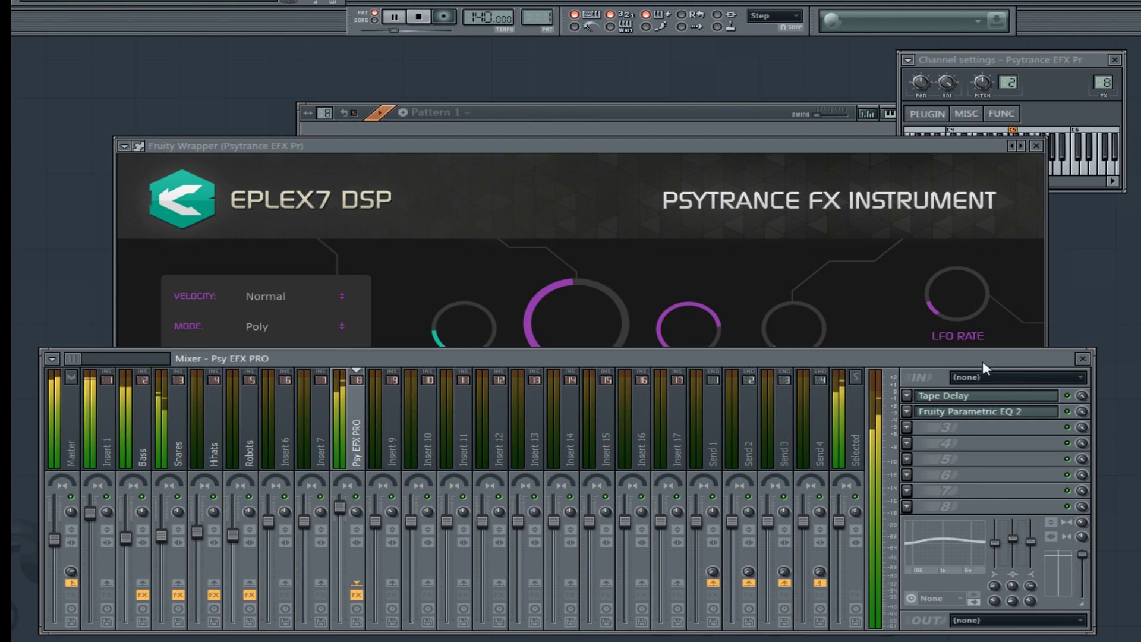
click(808, 232)
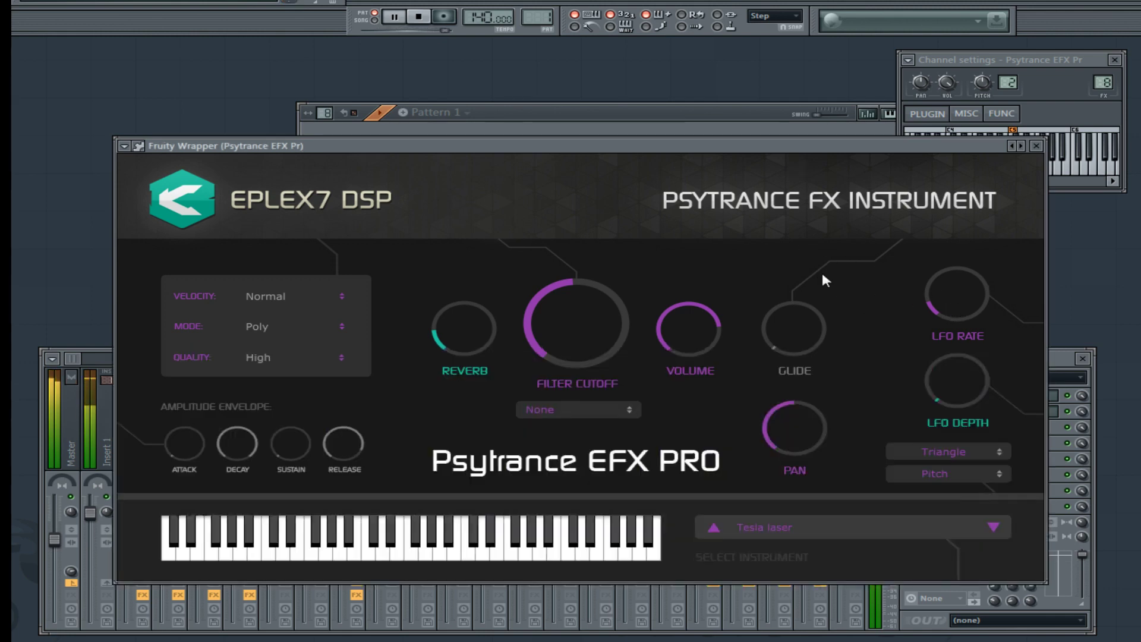
Audition the Tesla, Transform, Triplets and Tunel hit presets over pattern 1.
click(994, 527)
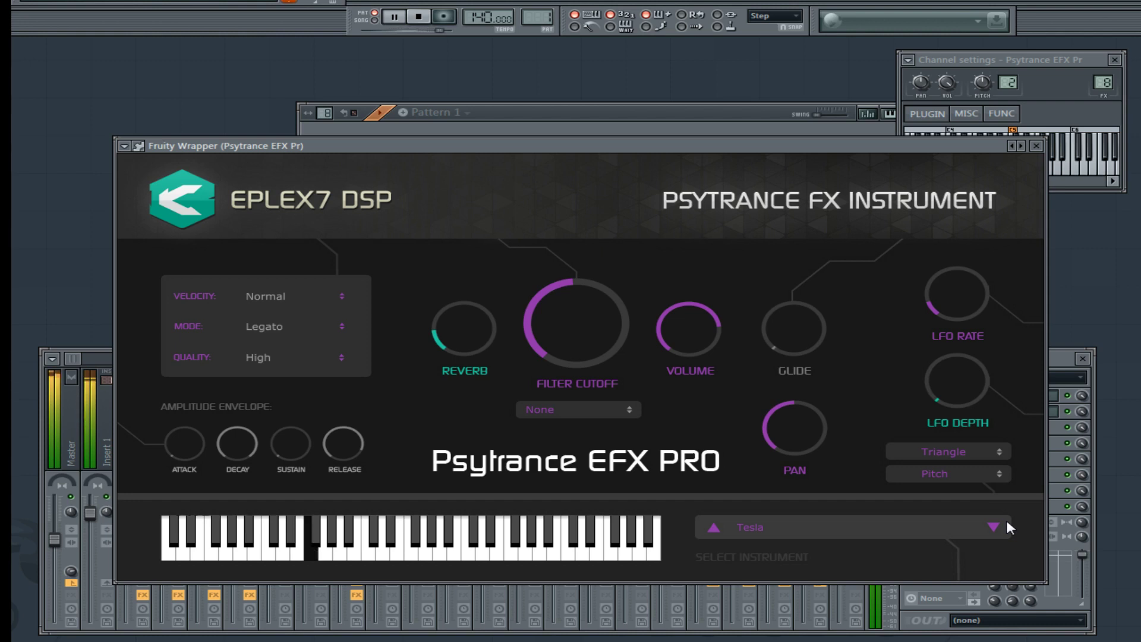
click(994, 525)
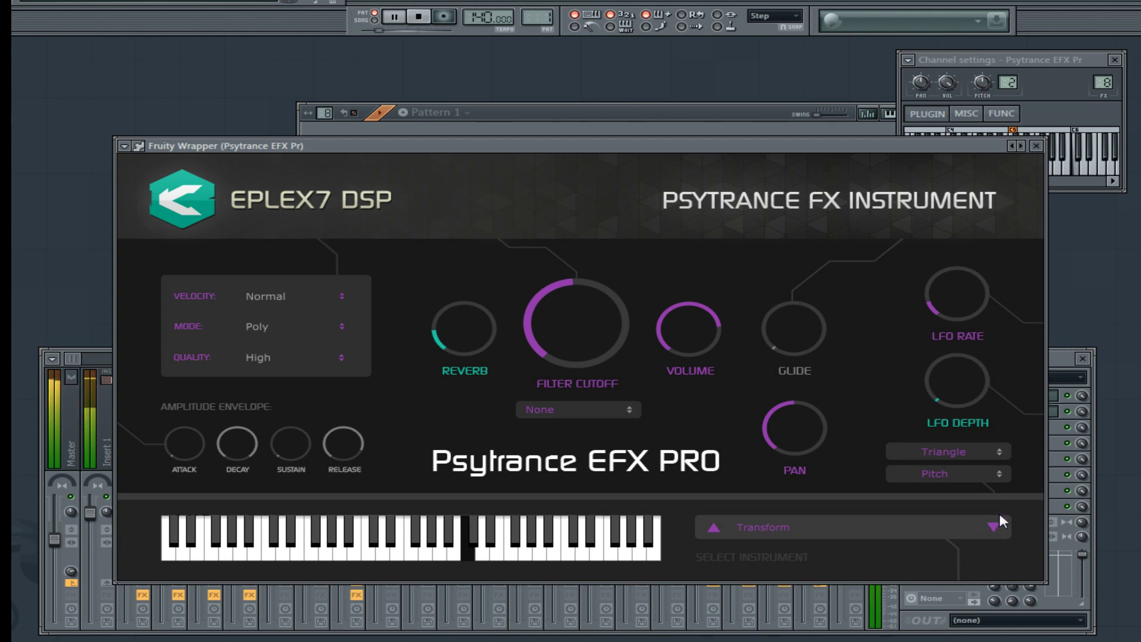
click(995, 524)
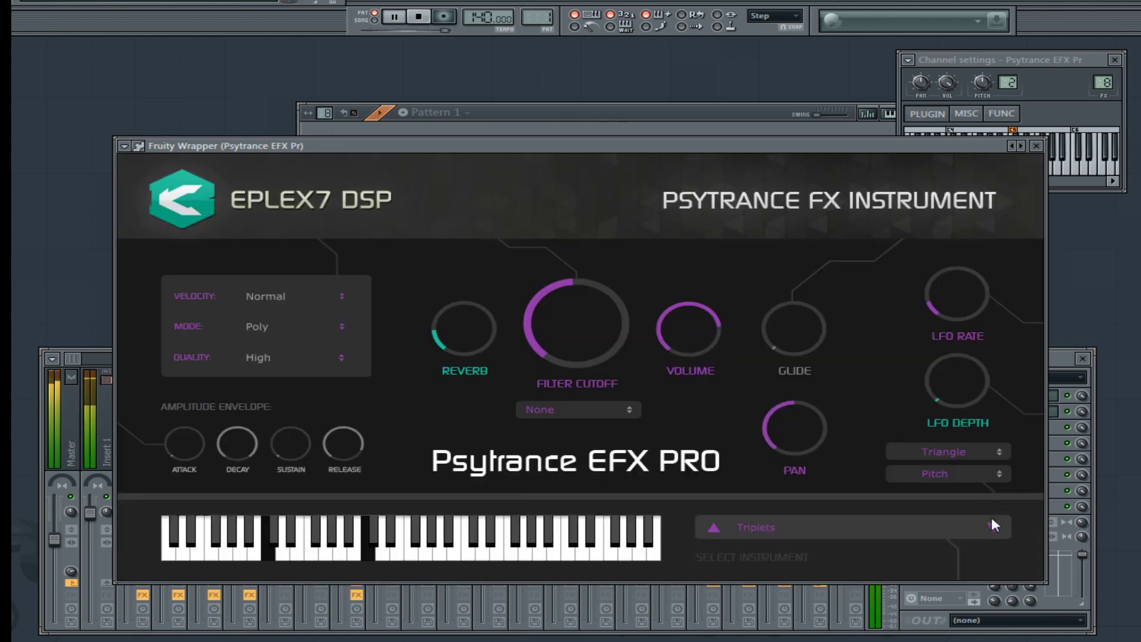
click(994, 526)
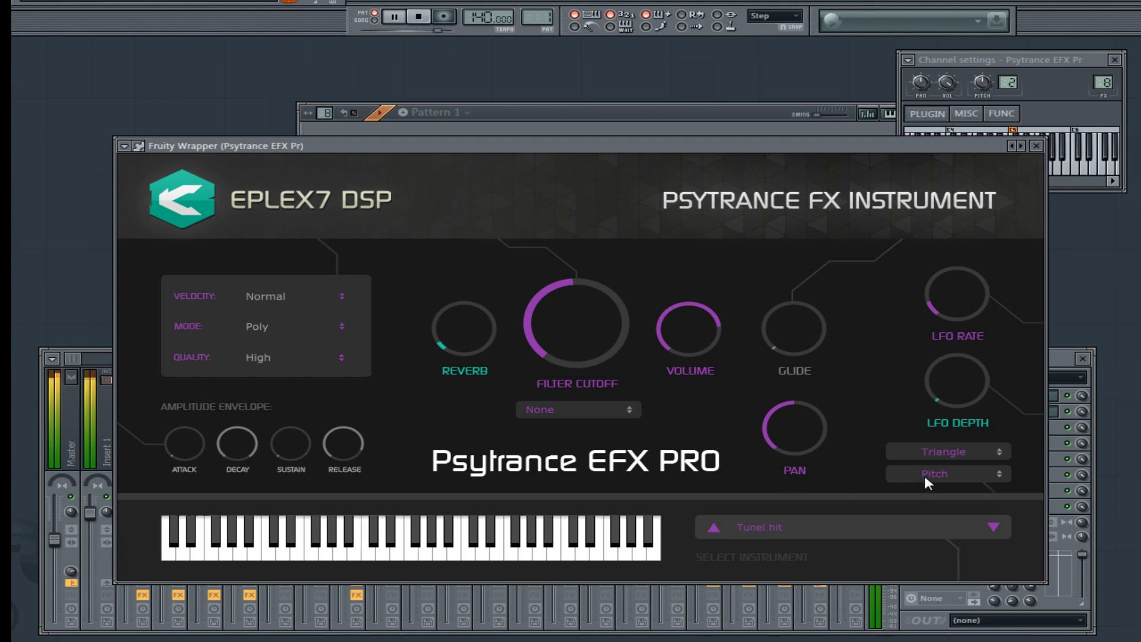
Audition Twisted bubbles, Twisted monsters and Twisted riser, bringing up the mixer for Twisted riser before returning to the plugin.
click(995, 528)
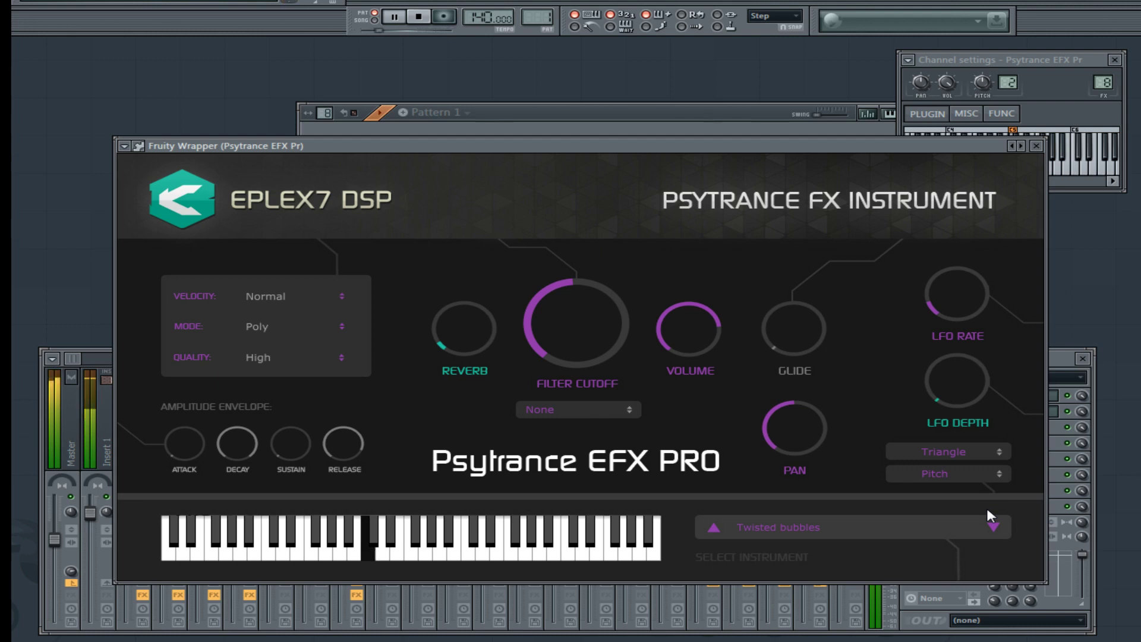
click(996, 528)
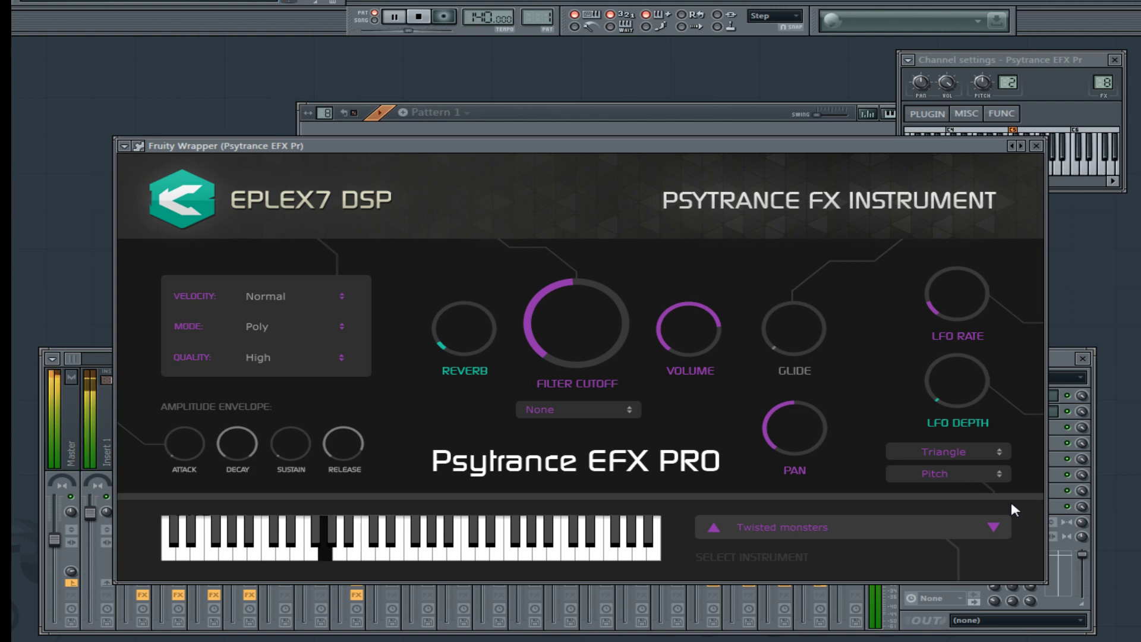
click(995, 526)
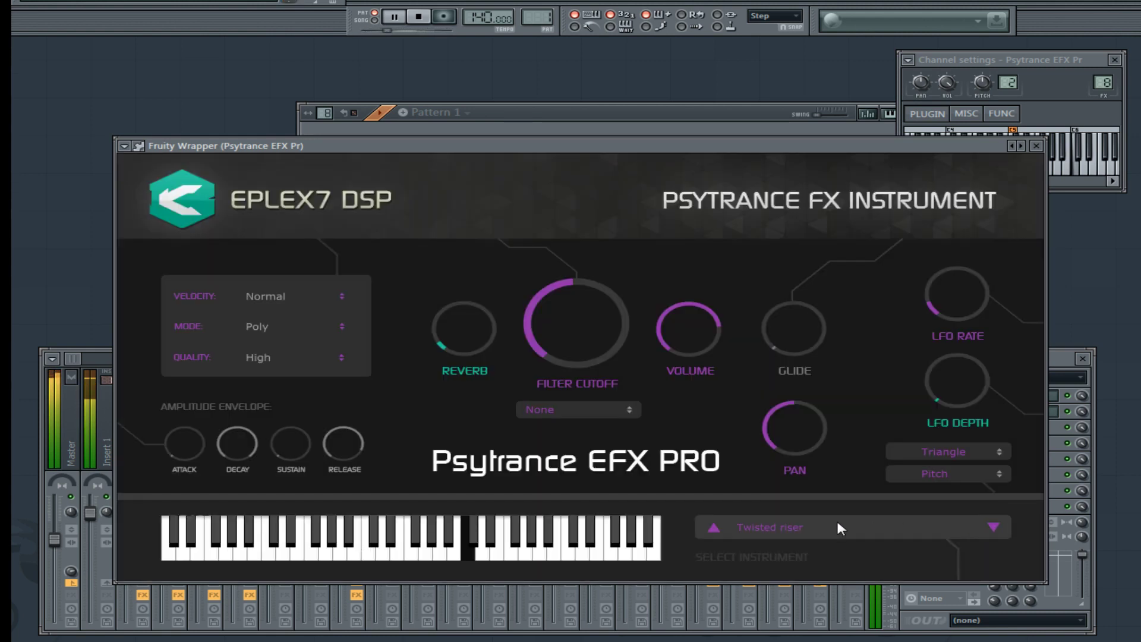
key(F9)
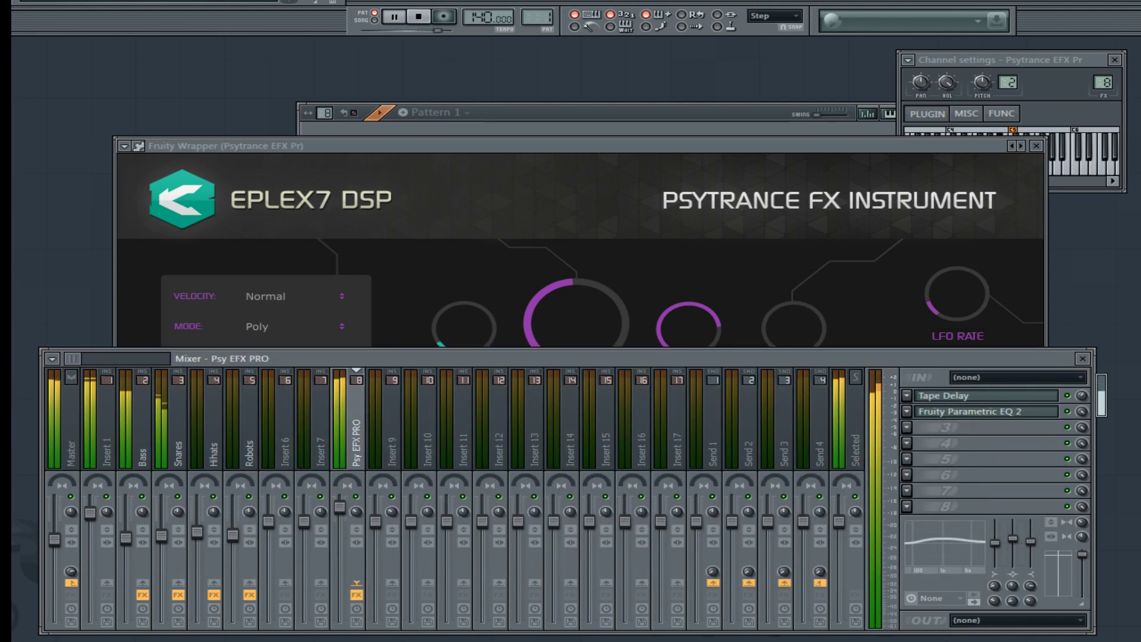
click(819, 198)
Audition the Twistvoice preset and load Tyrelon corporation from the instrument selection.
click(997, 525)
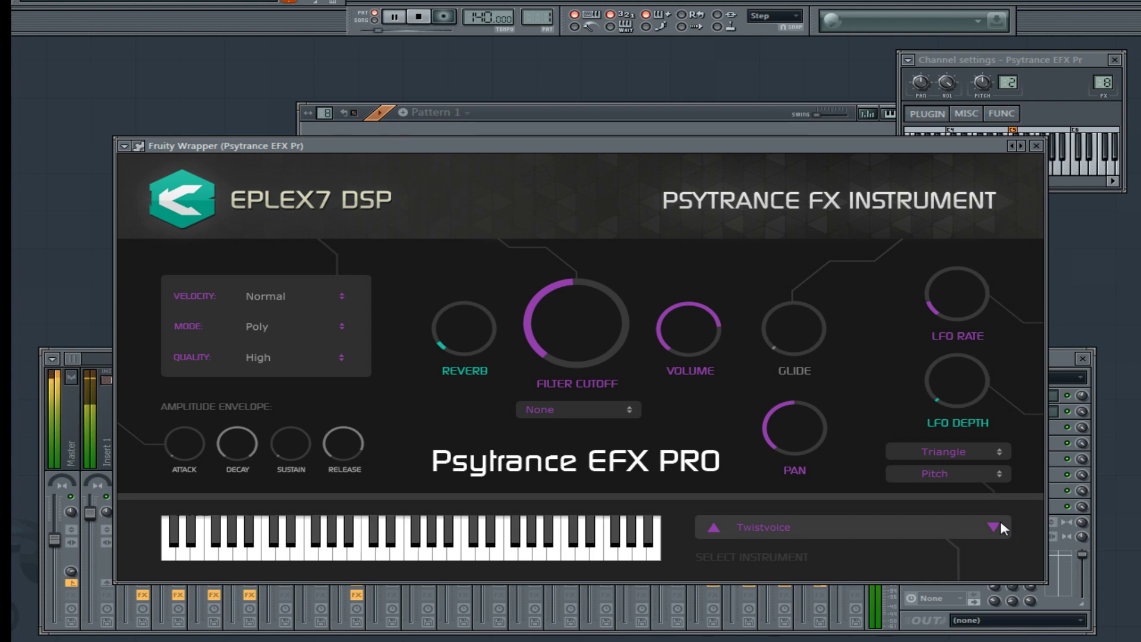
click(903, 527)
click(831, 441)
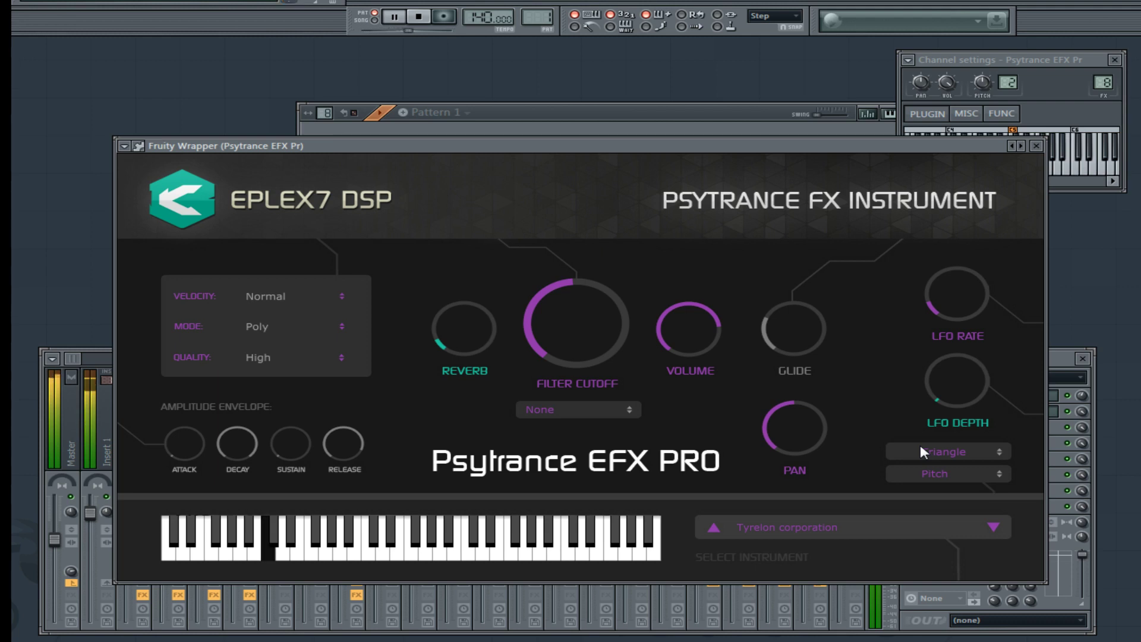
Load the Ultranoise preset and raise its LFO depth, LFO rate and reverb amount.
click(998, 521)
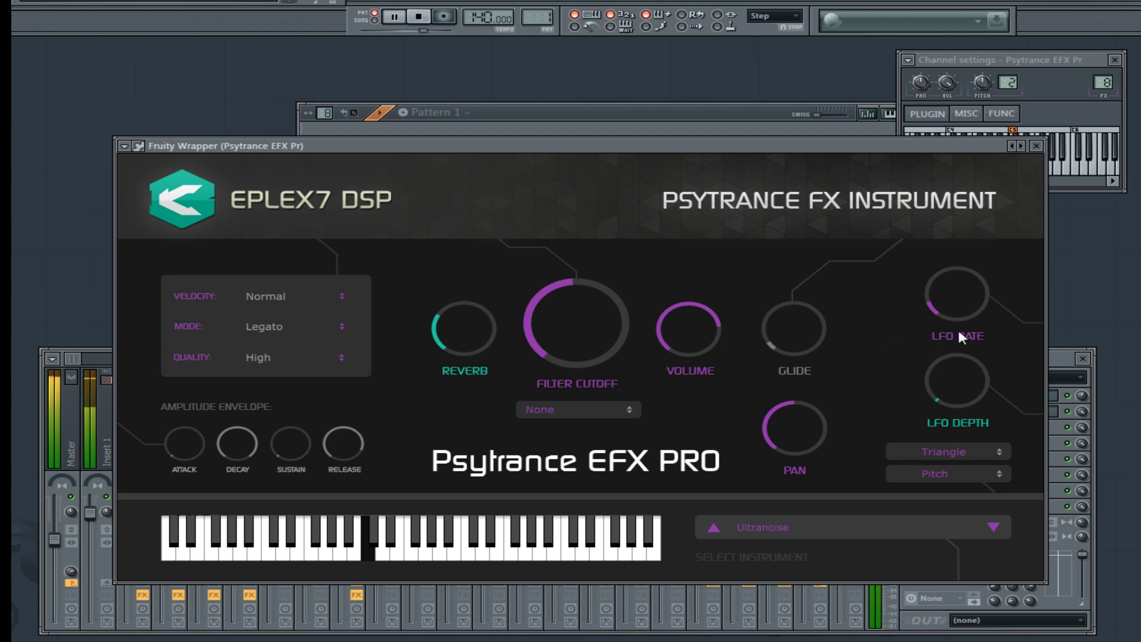
drag(950, 347, 952, 318)
drag(956, 297, 961, 244)
drag(473, 336, 503, 303)
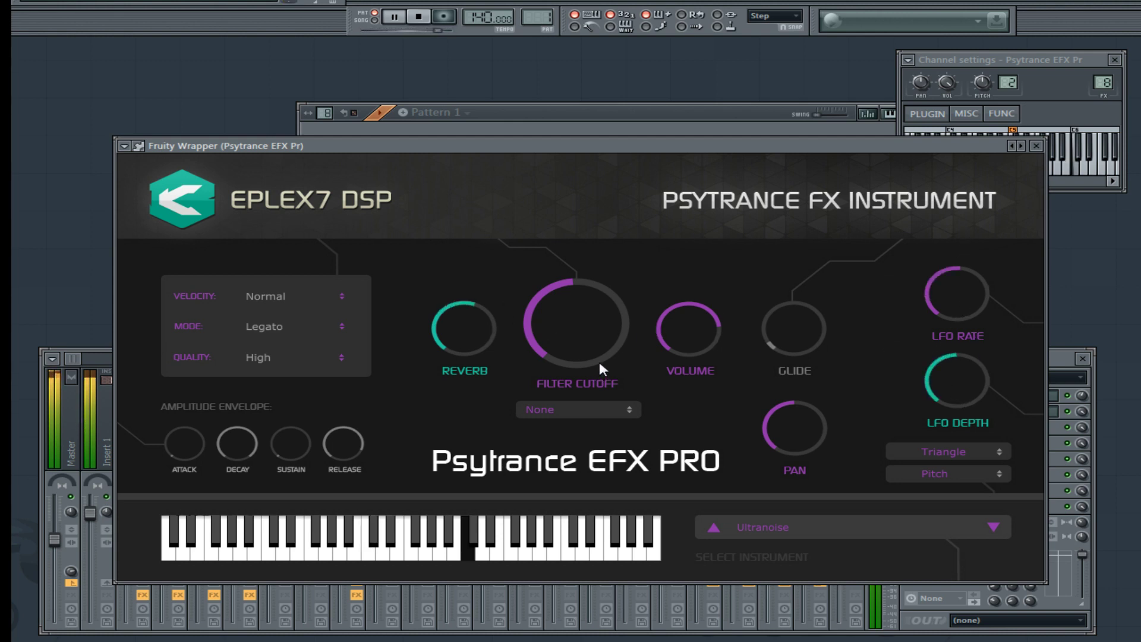
Audition the presets in order from Underwater through UpGrowl, Vektron speak and Vision to Voktron hit.
click(995, 527)
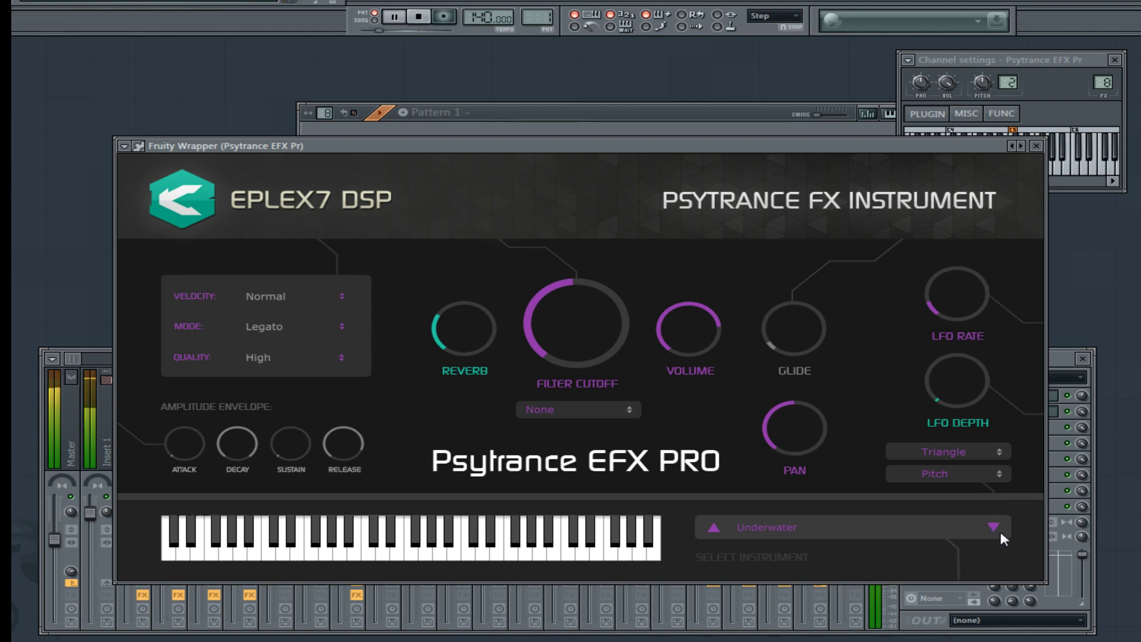
click(993, 527)
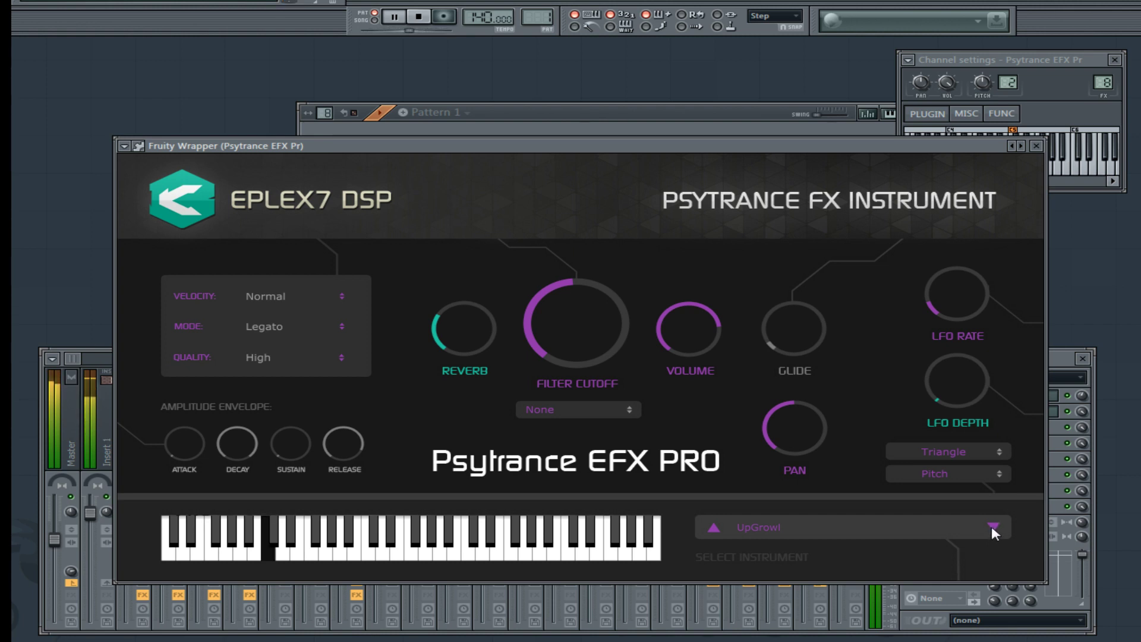
click(992, 527)
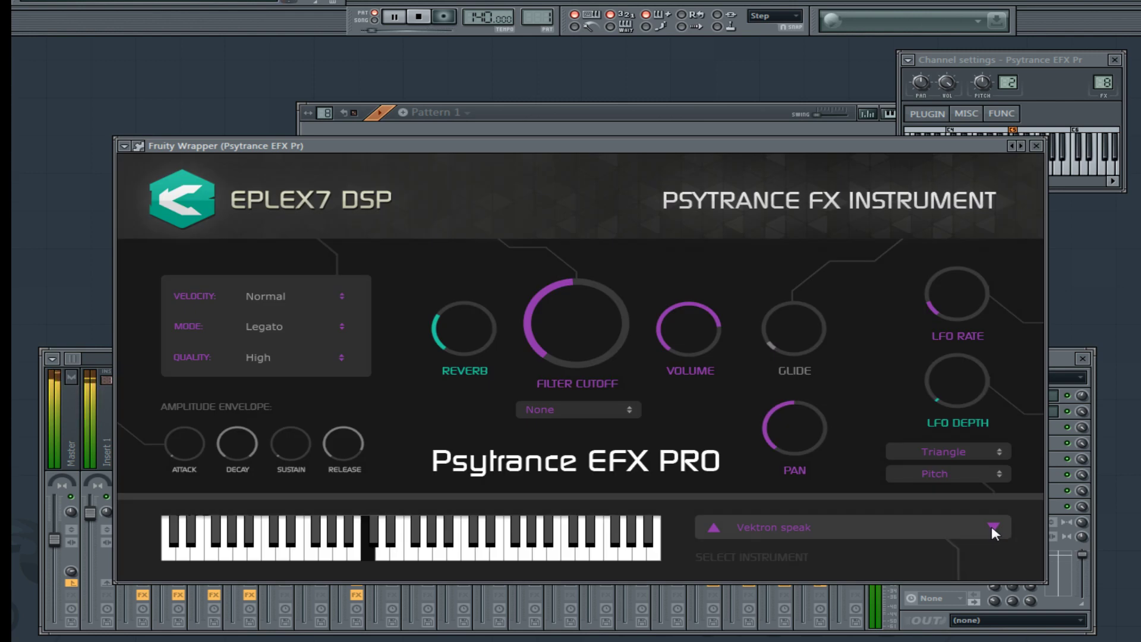
click(992, 527)
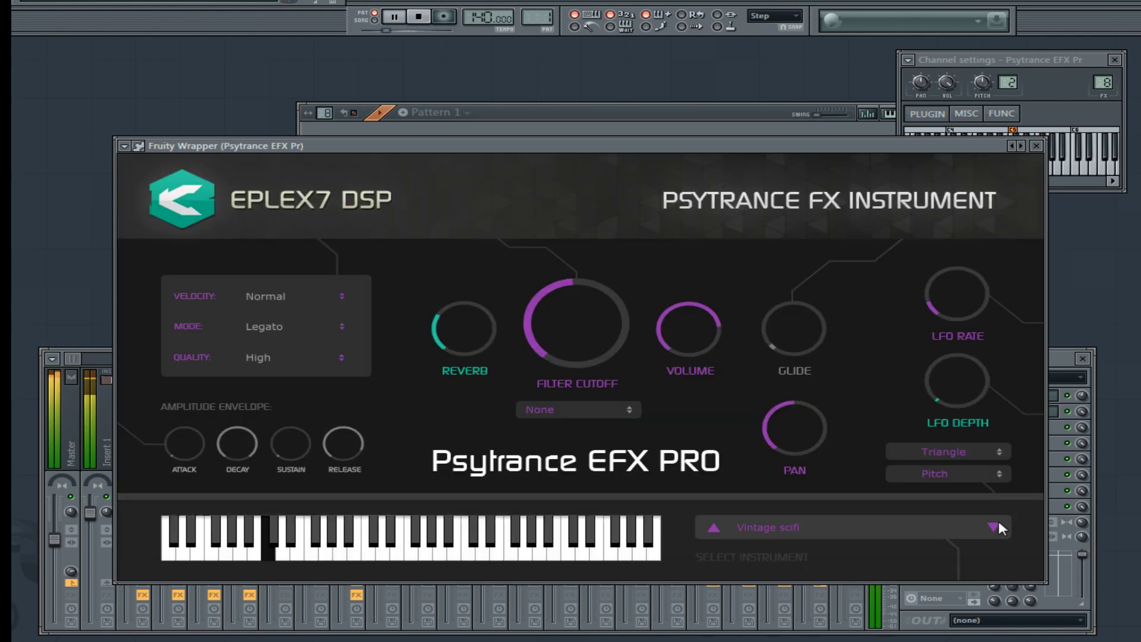
click(997, 522)
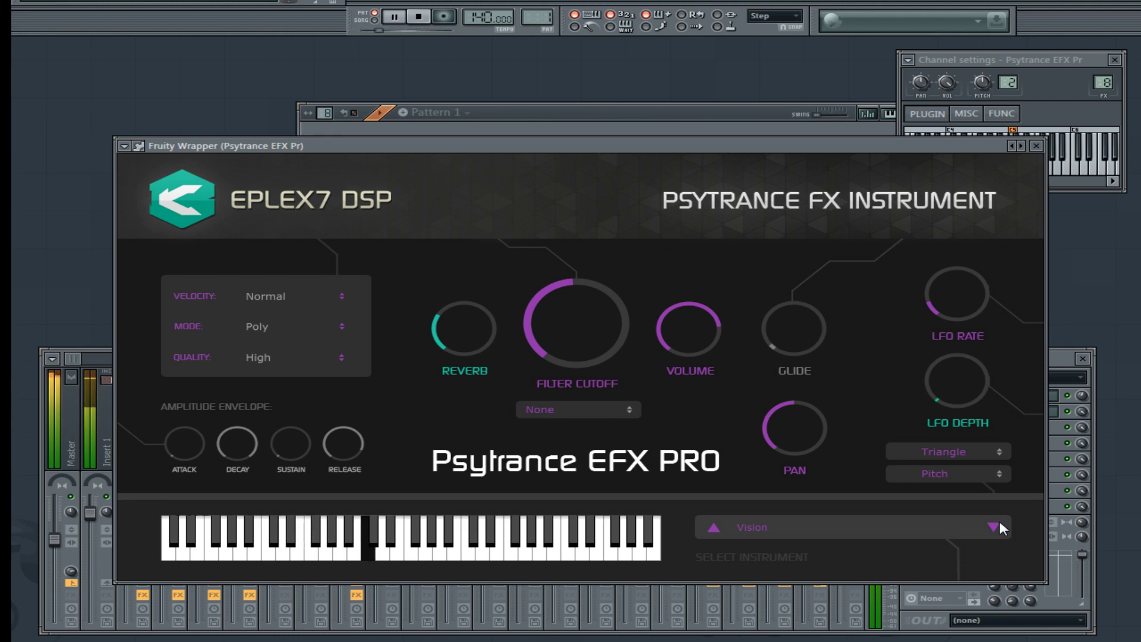
click(993, 527)
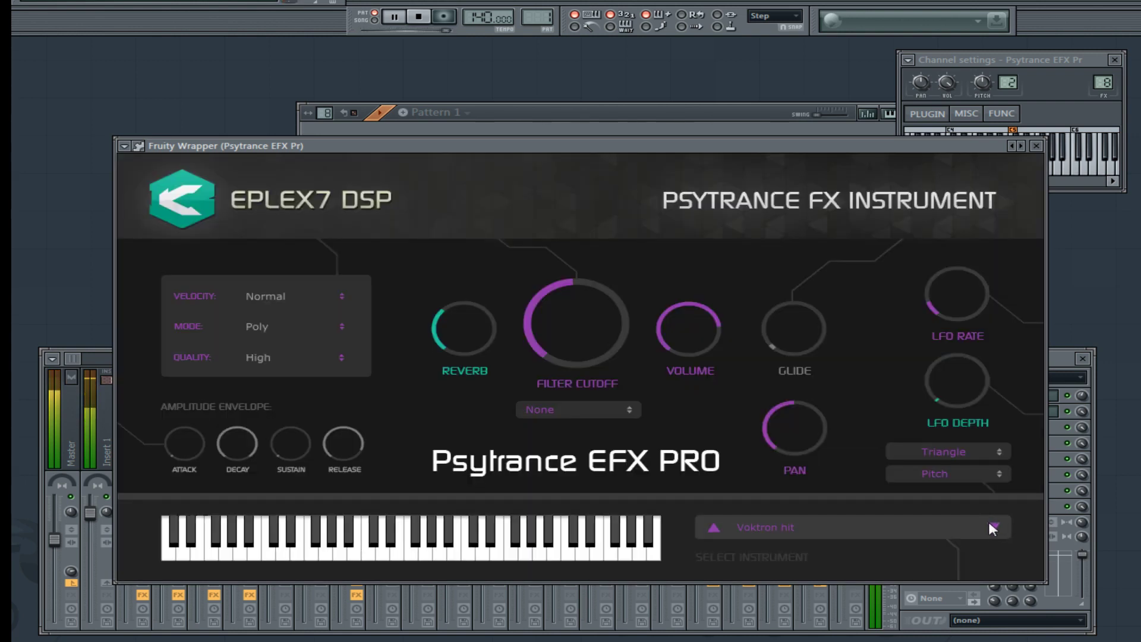
Audition the War laser down and Wavemorph presets, and load Wldrf morpher with a slightly lower volume.
click(994, 527)
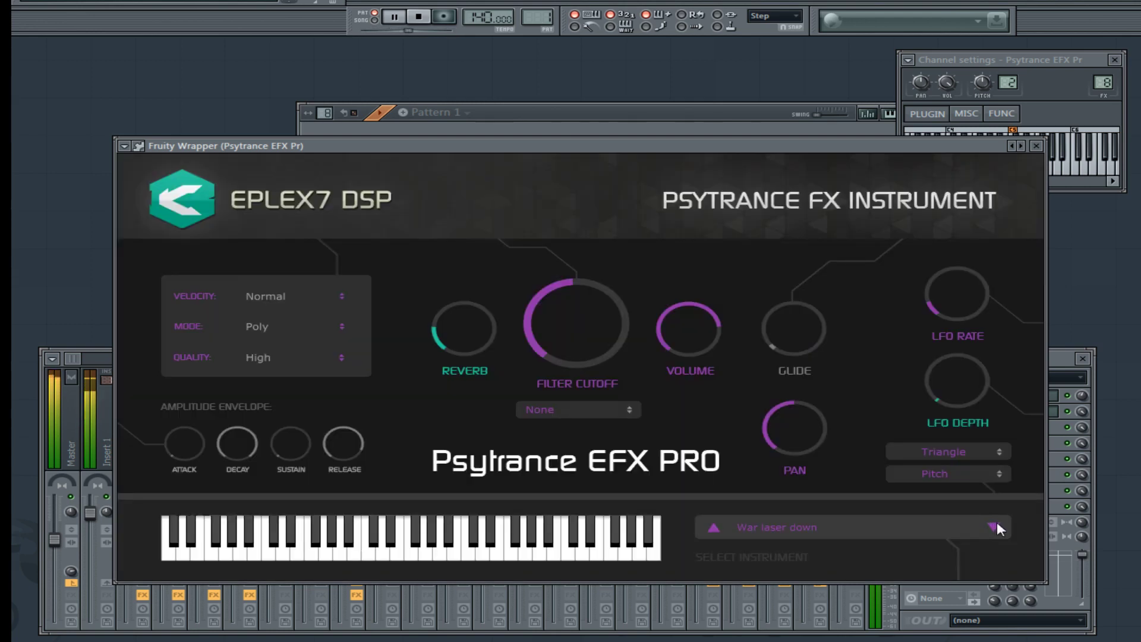
click(998, 523)
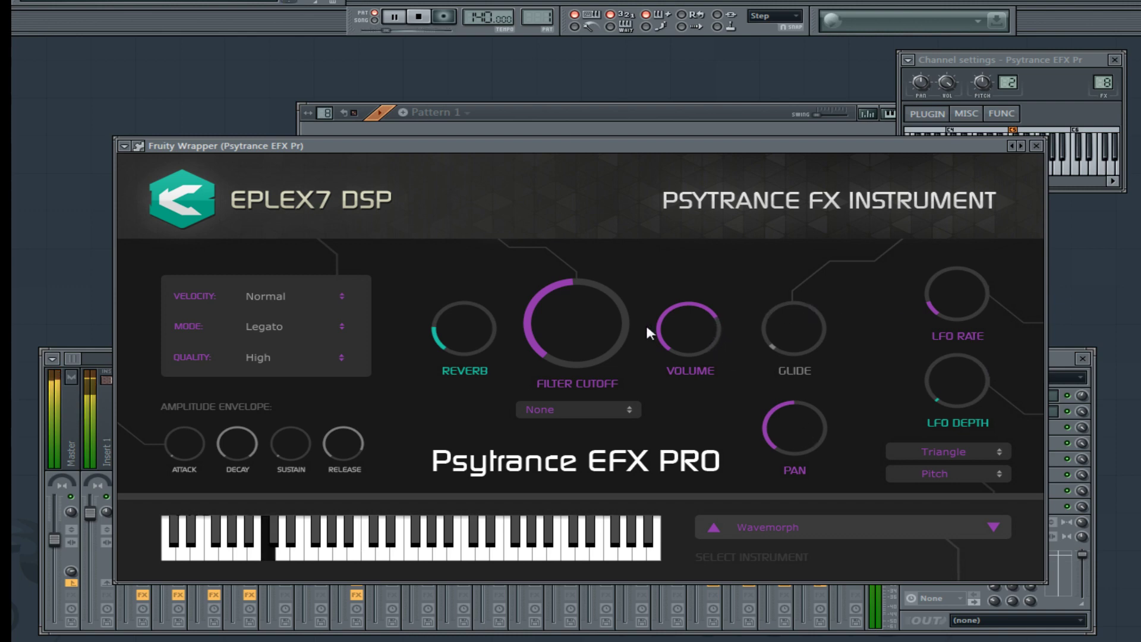
click(862, 522)
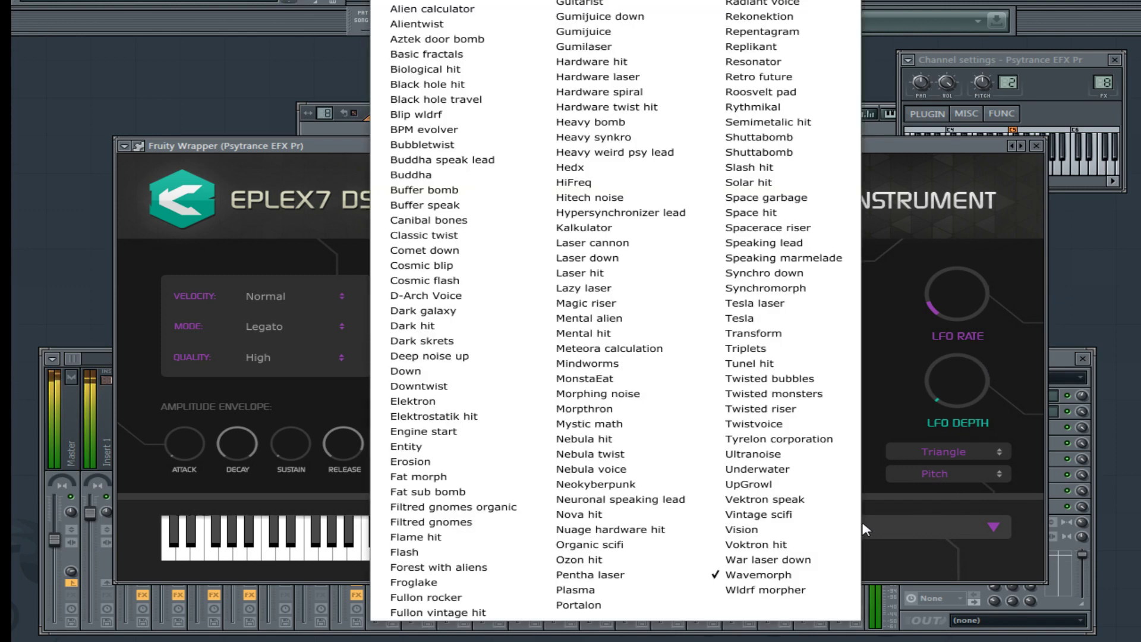
click(862, 522)
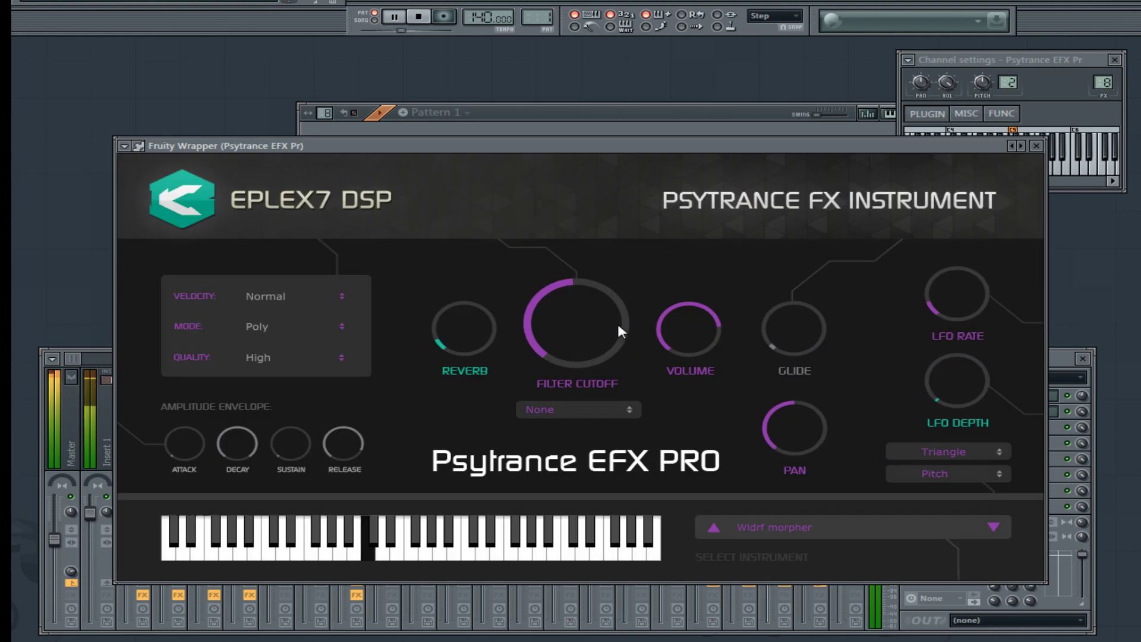
drag(676, 334, 685, 347)
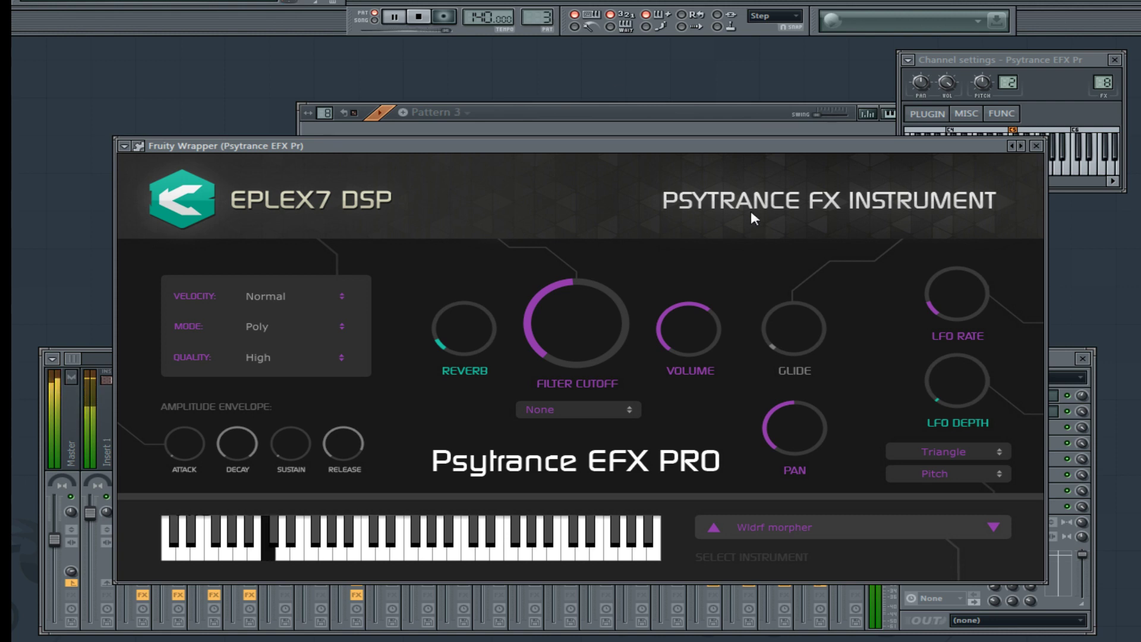
Route the LFO to Expression and raise the LFO depth to its maximum.
drag(982, 344, 972, 333)
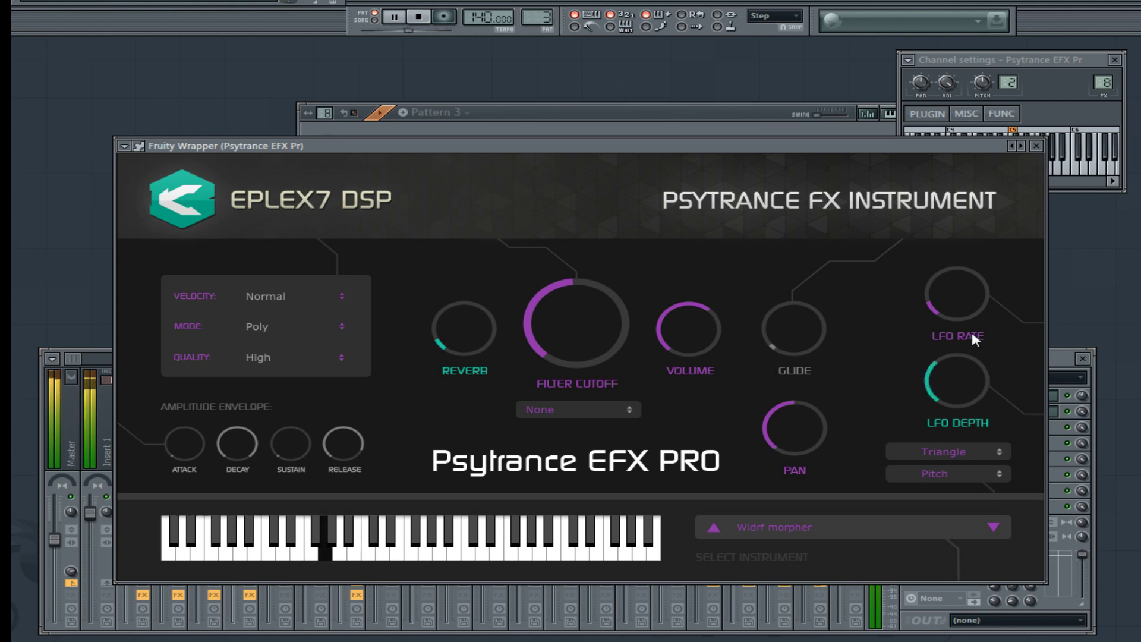
click(938, 475)
click(957, 515)
drag(932, 391, 961, 305)
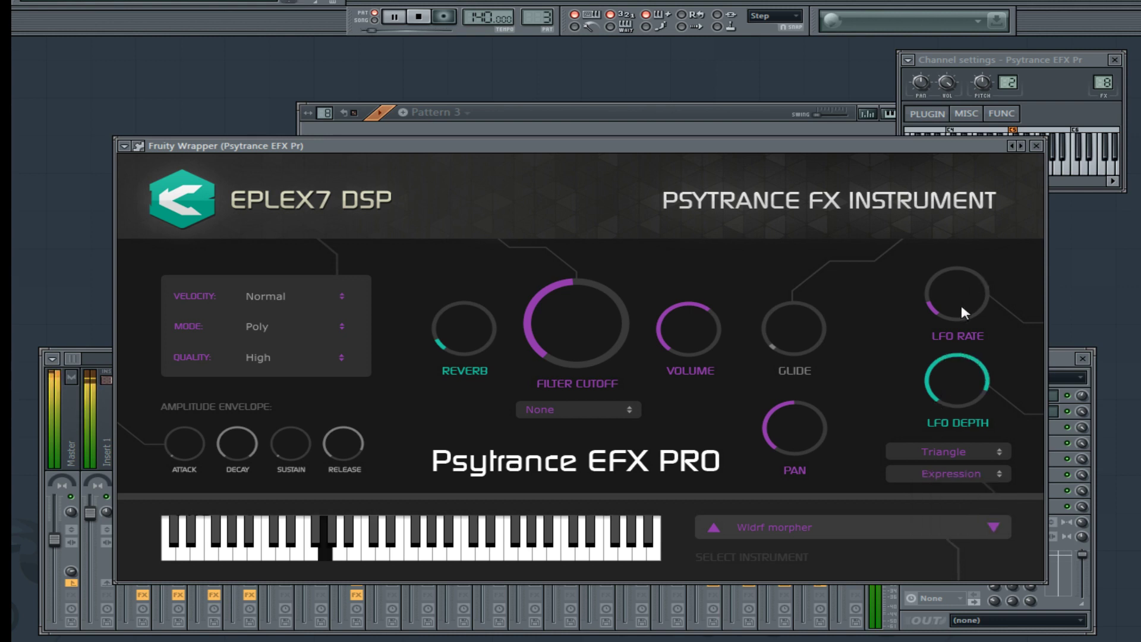
drag(956, 383, 948, 300)
Raise the reverb amount and set the filter to Low Pass with a higher cutoff.
drag(476, 321, 479, 299)
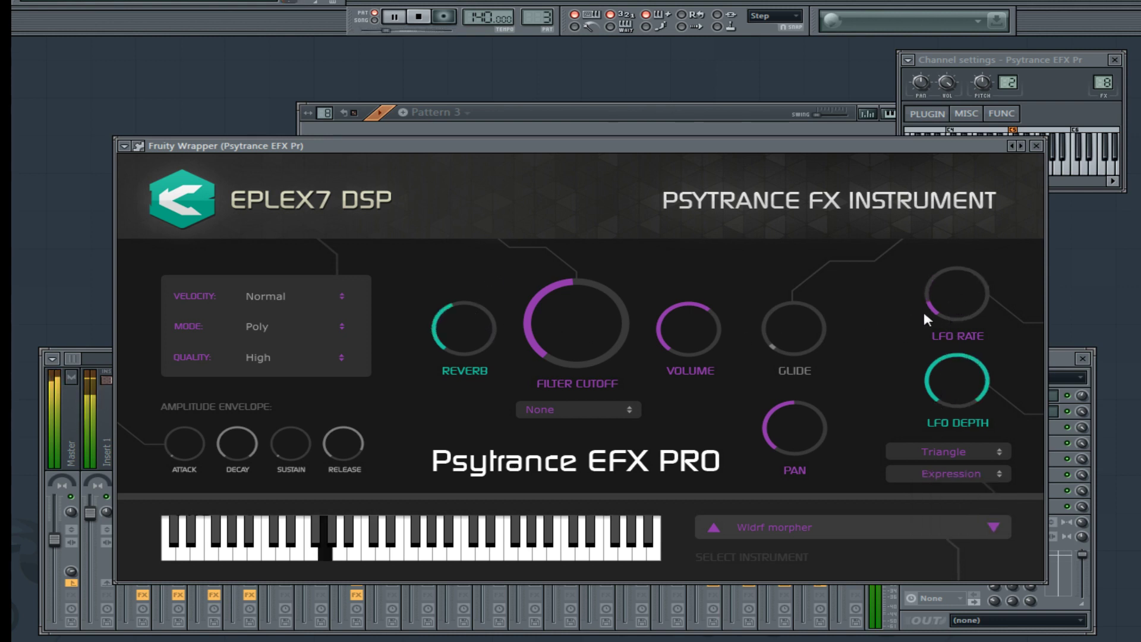
click(517, 410)
click(572, 441)
mouse_move(586, 351)
mouse_down()
mouse_move(587, 388)
mouse_move(597, 326)
mouse_move(597, 342)
mouse_up()
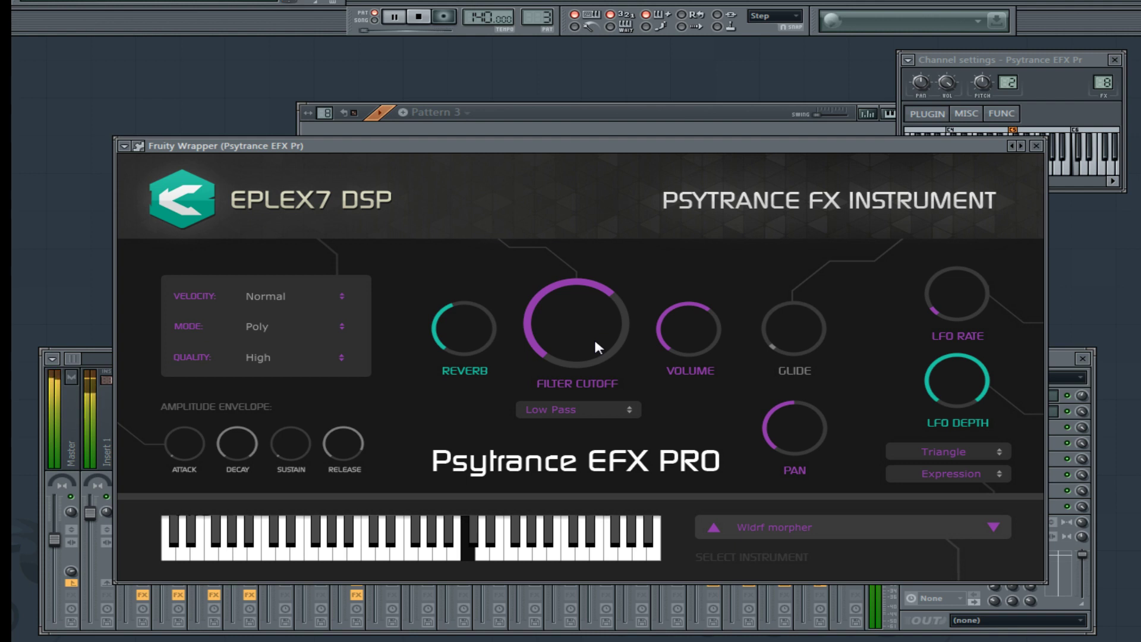